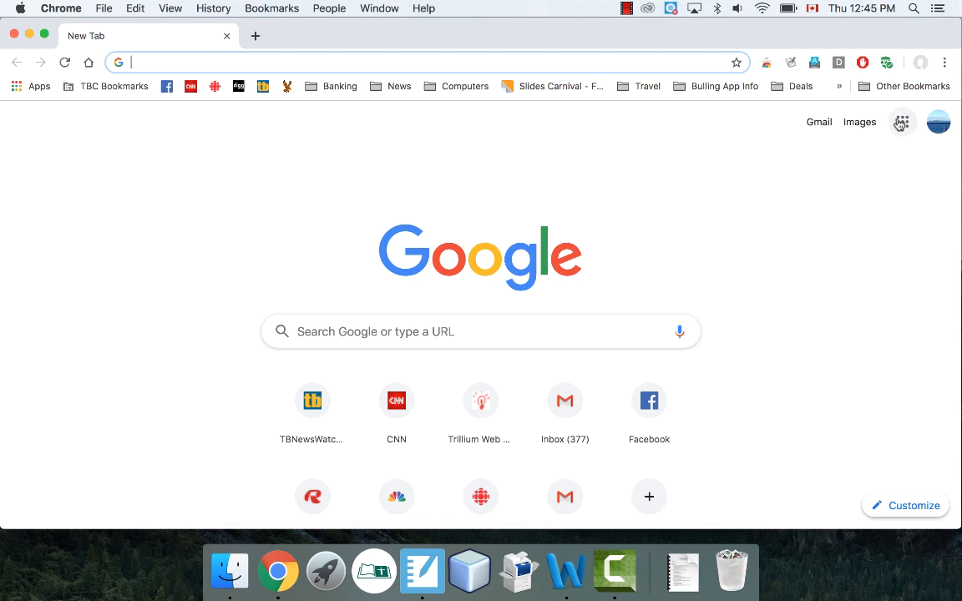
# - Open Google Drive and create a new blank Google Sheets spreadsheet
pyautogui.click(900, 123)
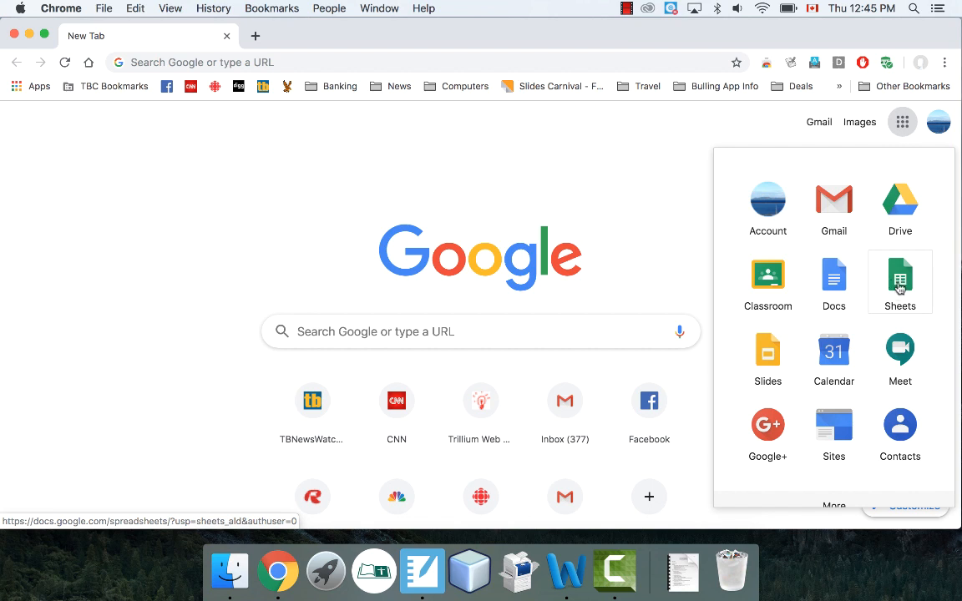
pyautogui.click(902, 208)
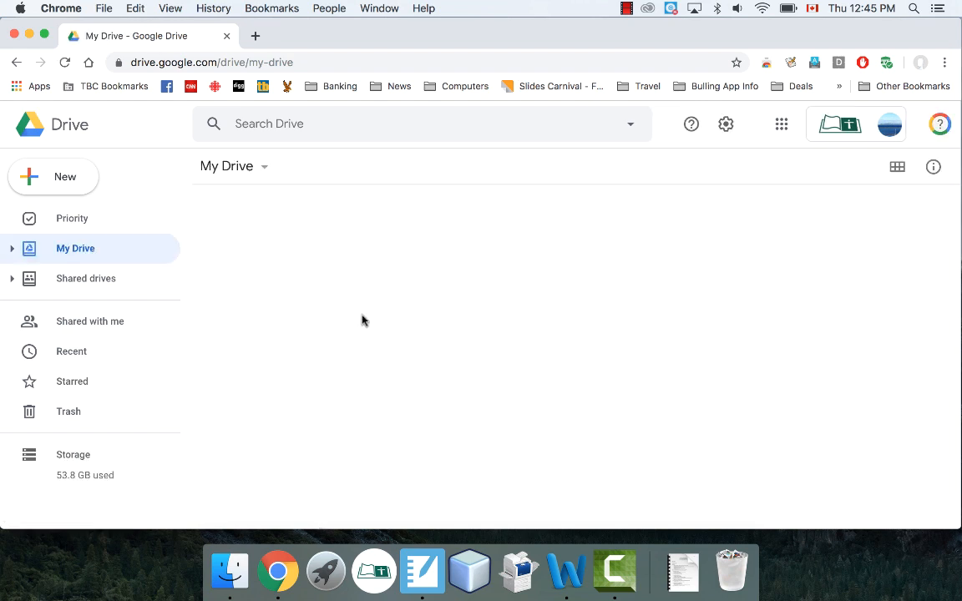
pyautogui.click(70, 183)
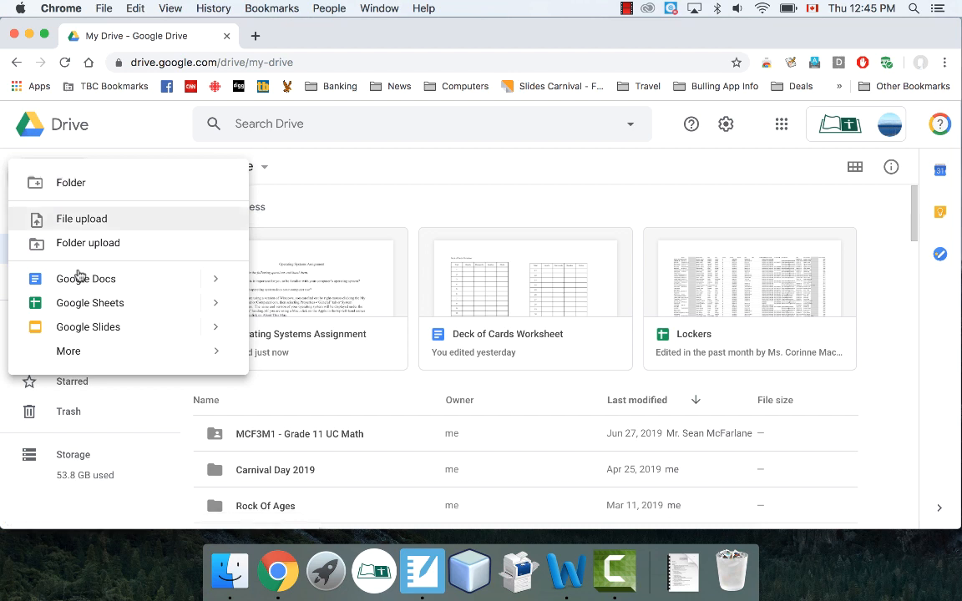
pyautogui.click(77, 302)
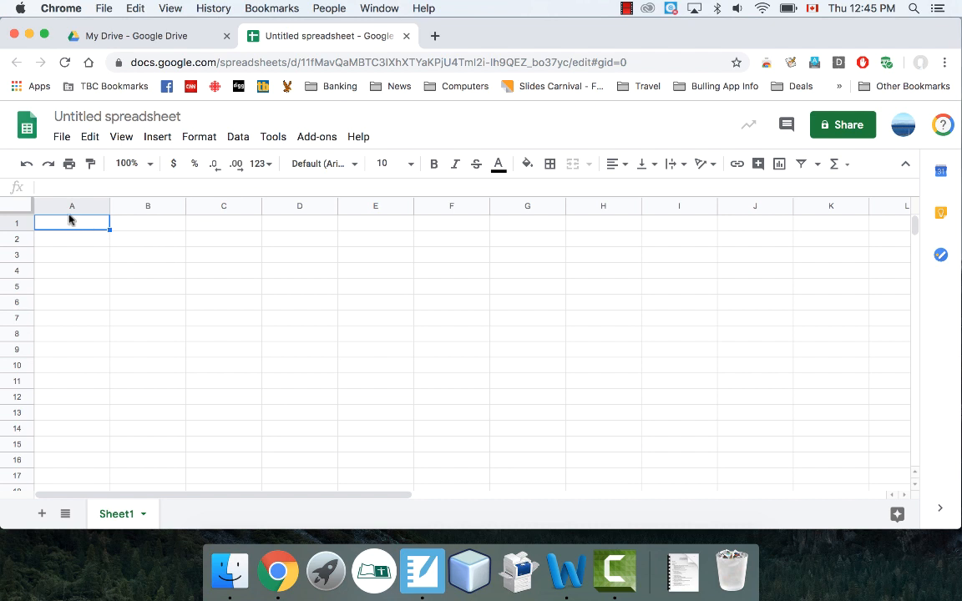
# - Enter the column headings Item in cell A1 and Price in cell B1
pyautogui.click(119, 242)
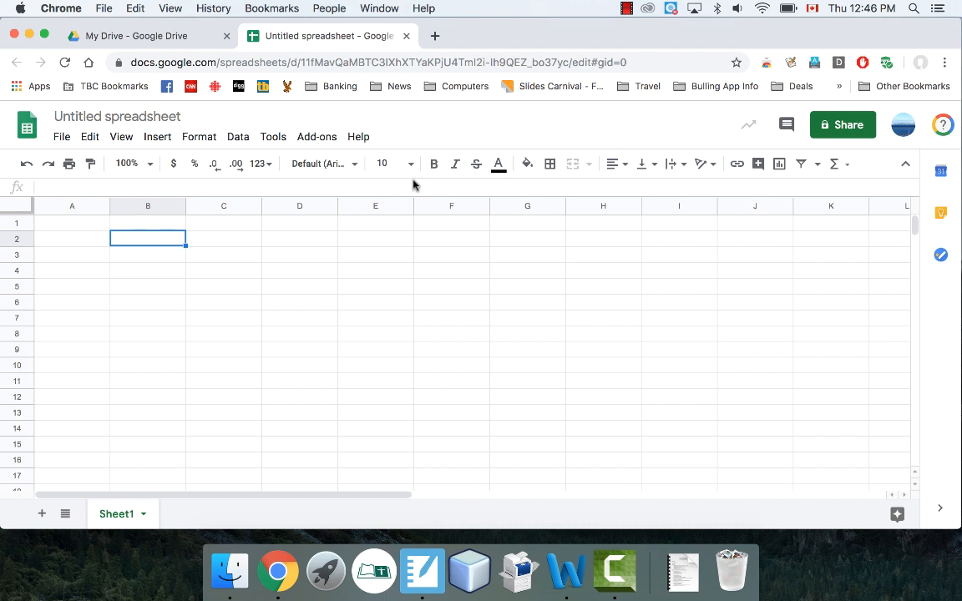
pyautogui.click(92, 226)
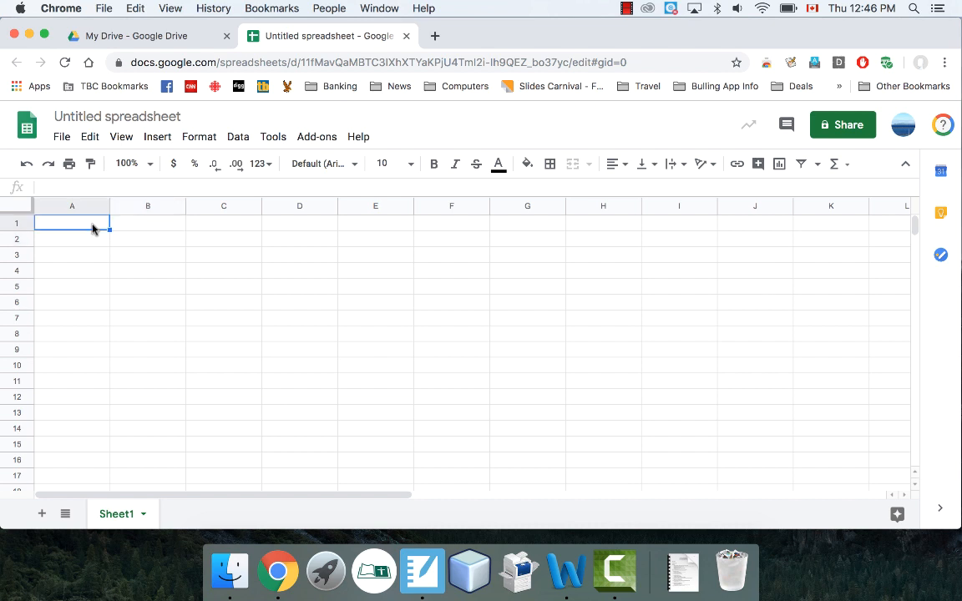
pyautogui.write('Item')
pyautogui.press('Return')
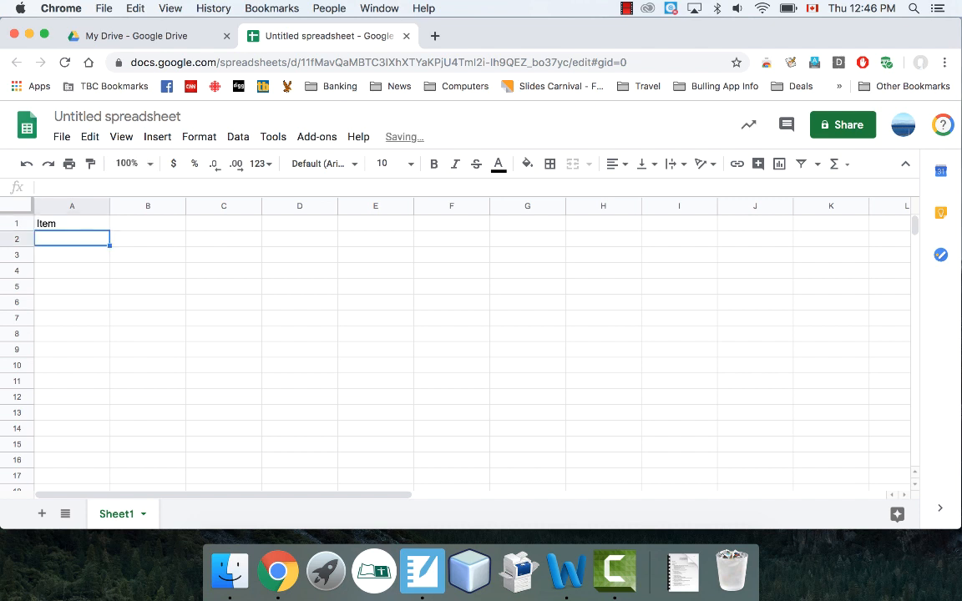
pyautogui.press('Up')
pyautogui.press('Right')
pyautogui.write('Price')
pyautogui.press('Return')
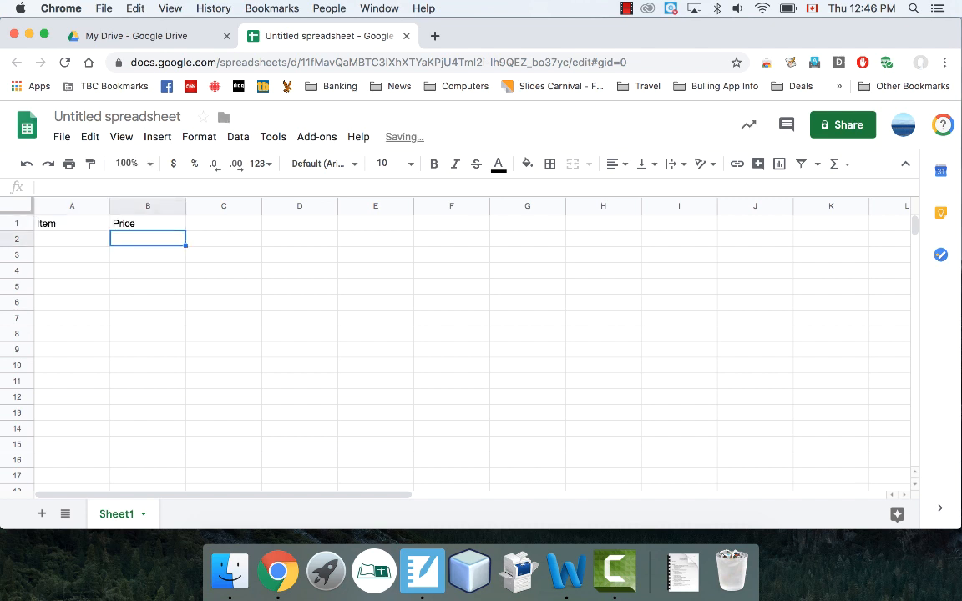
# - List the items Shirt, Pants, Hat, Belt, Shoes and Jacket in cells A2 to A7 under the Item heading
pyautogui.press('Left')
pyautogui.write('Shirt')
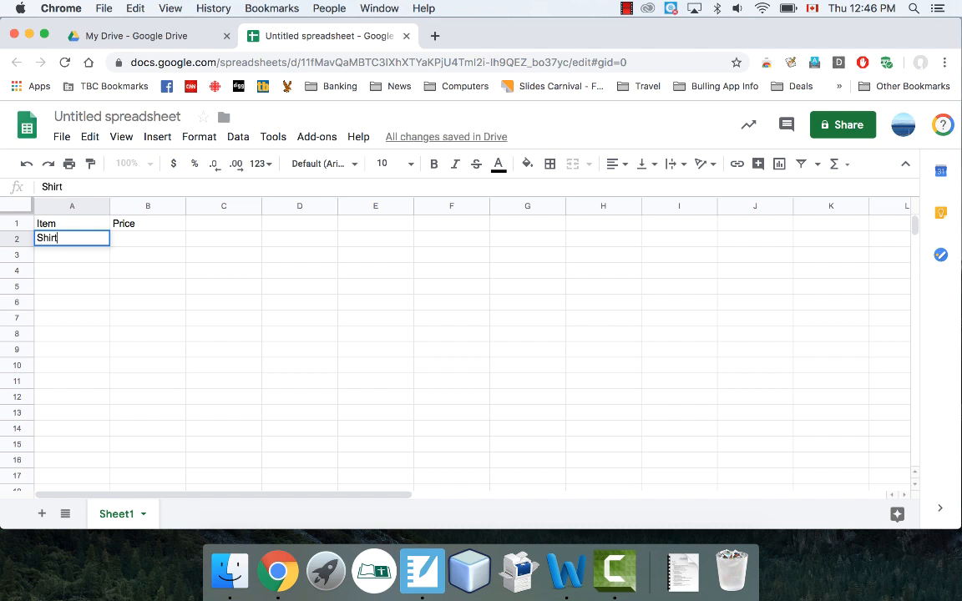
pyautogui.press('Return')
pyautogui.write('Pants')
pyautogui.press('Return')
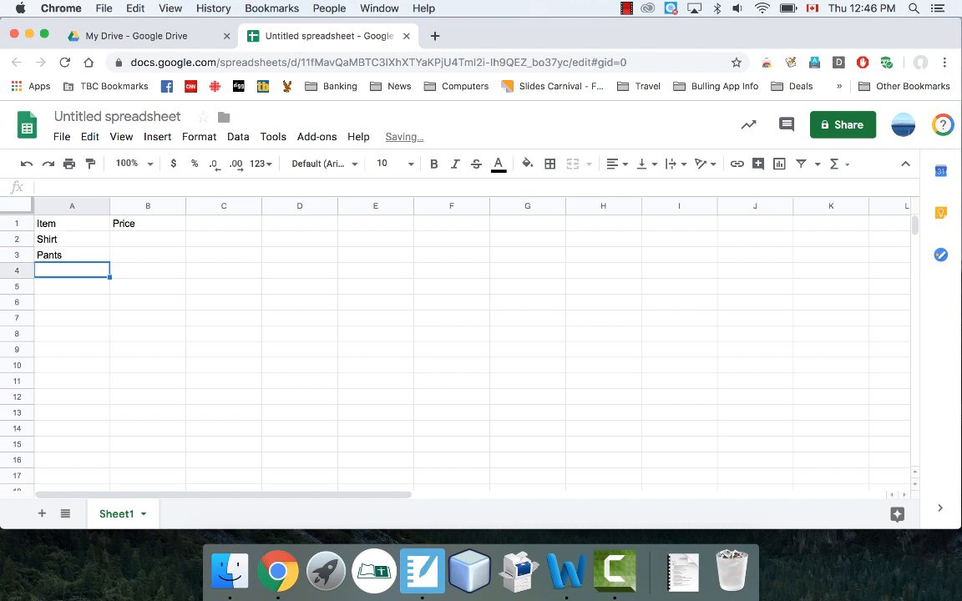
pyautogui.write('Hat')
pyautogui.press('Return')
pyautogui.write('Belt')
pyautogui.press('Return')
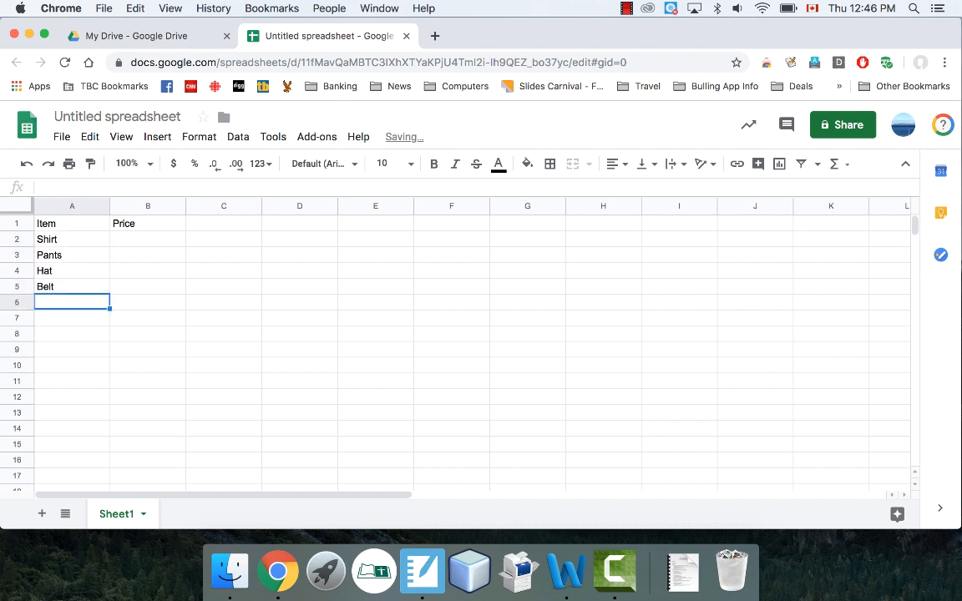
pyautogui.write('Shows')
pyautogui.press('Return')
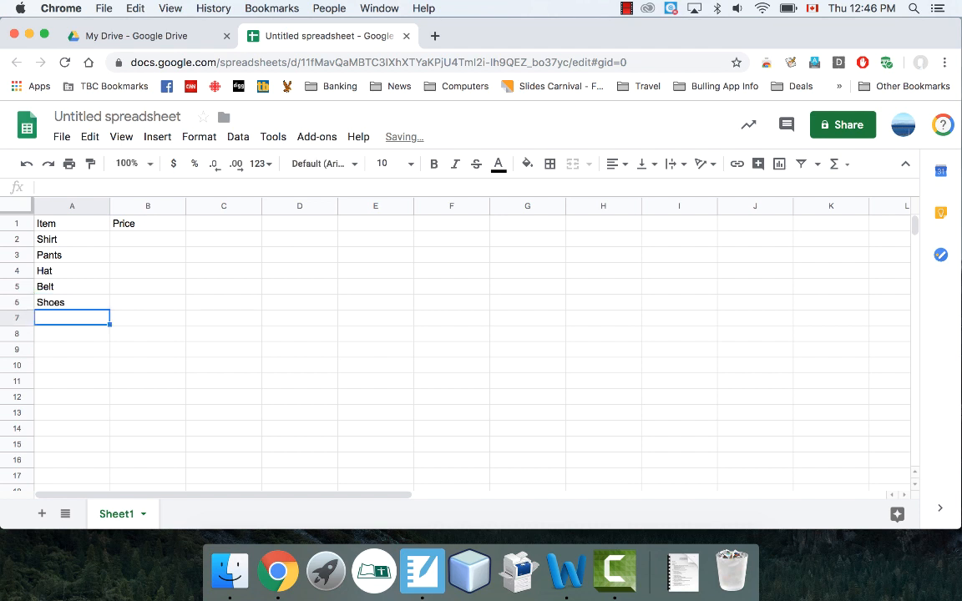
pyautogui.write('Jack')
pyautogui.press('Return')
# - Enter the prices 35.99 for Shirt, 47.99 for Pants and 29.00 for Hat in cells B2 to B4
pyautogui.press('Right')
pyautogui.press('Up')
pyautogui.press('Up')
pyautogui.press('Up')
pyautogui.press('Up')
pyautogui.press('Up')
pyautogui.press('Up')
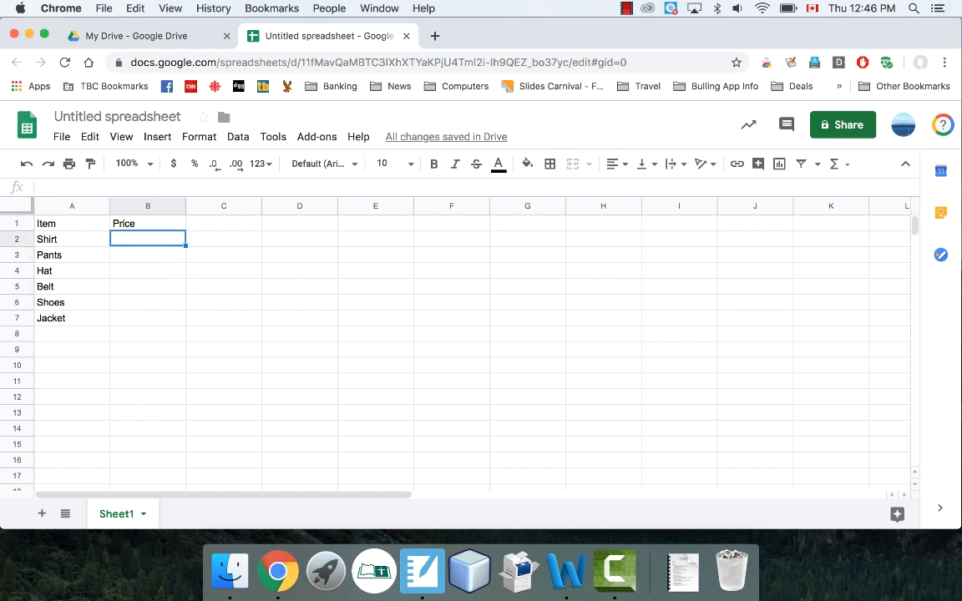
pyautogui.write('35.99')
pyautogui.press('Return')
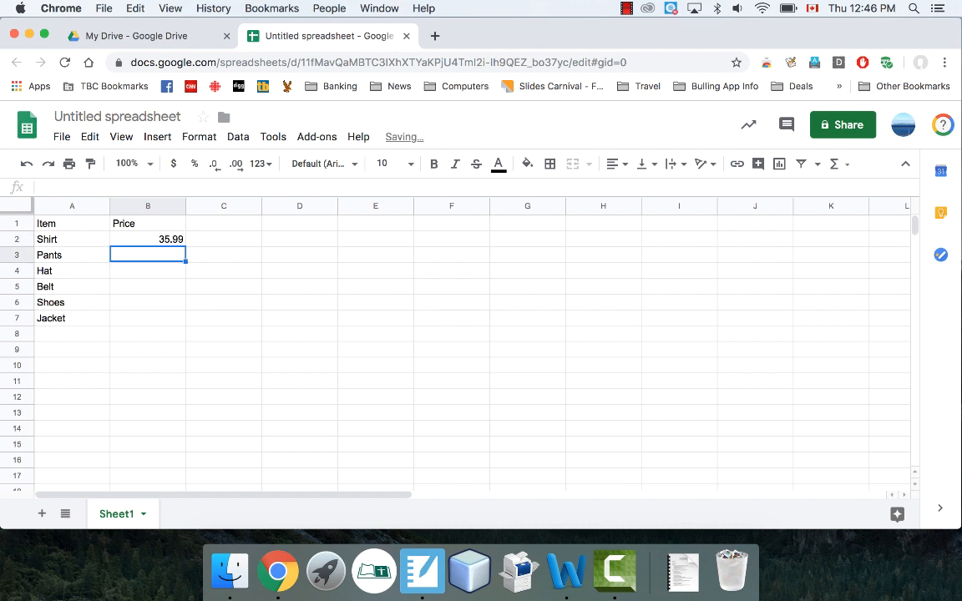
pyautogui.write('47')
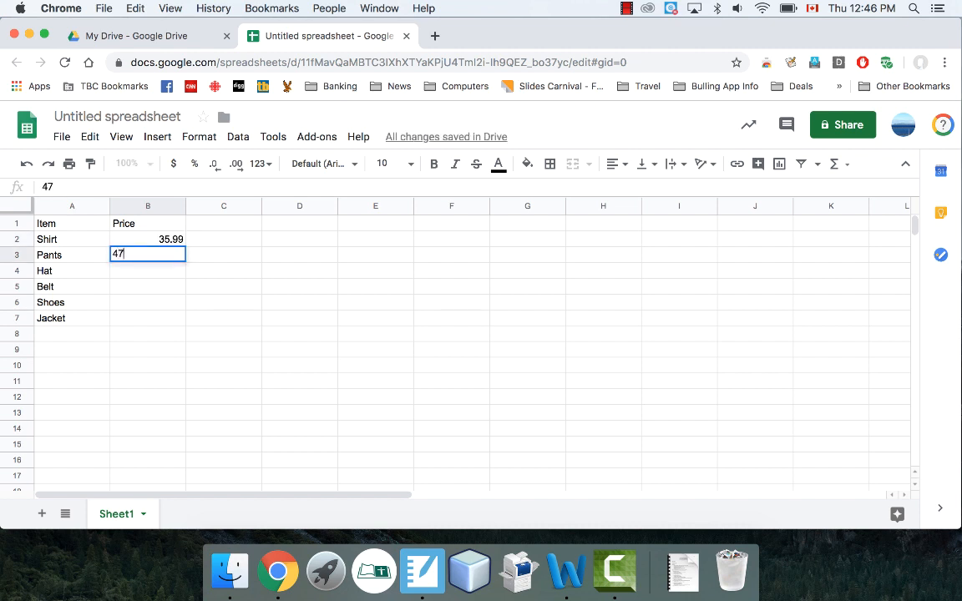
pyautogui.write('.99')
pyautogui.press('Return')
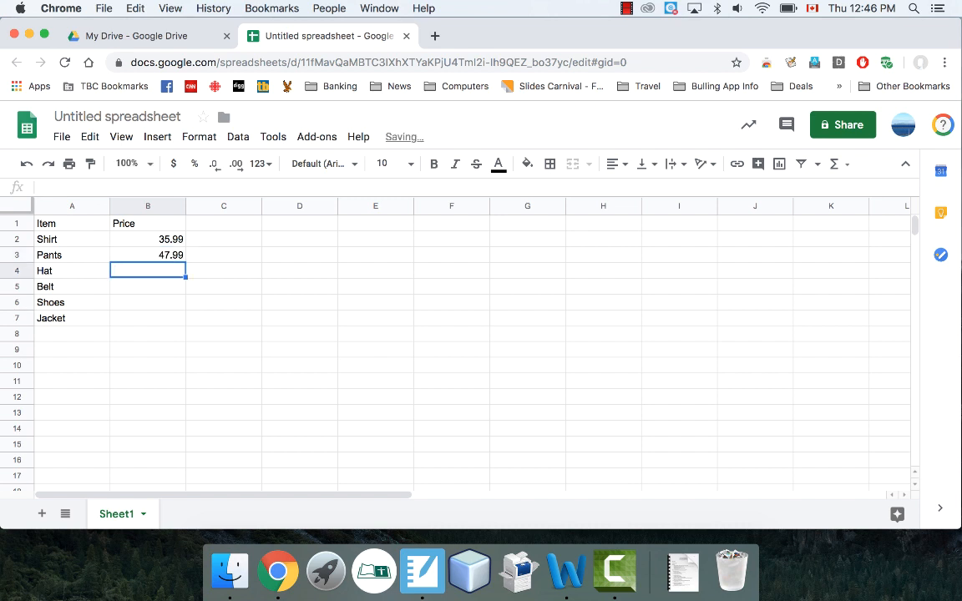
pyautogui.write('29.')
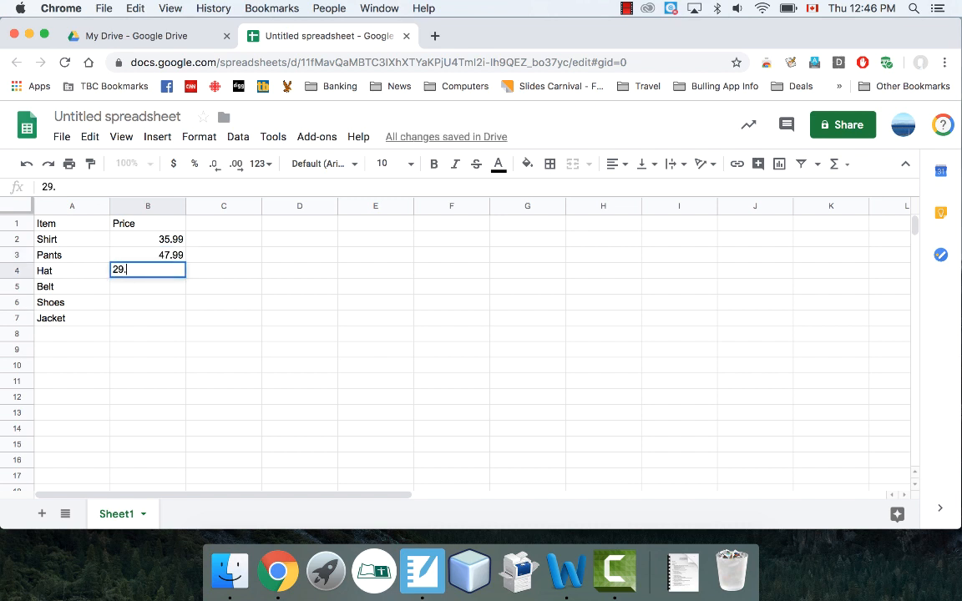
pyautogui.write('00')
pyautogui.press('Return')
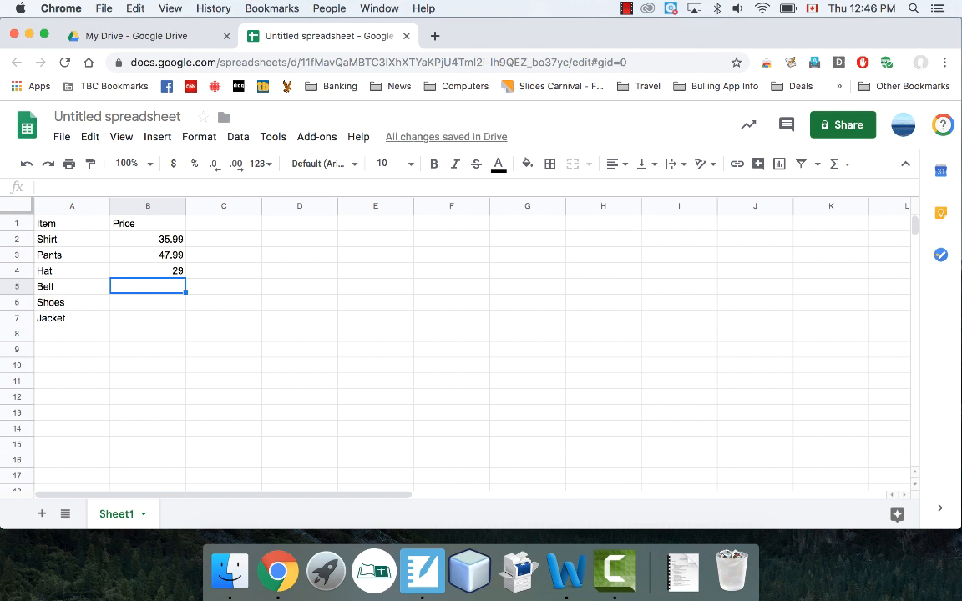
# - Enter the prices 19 for Belt, 89 for Shoes and 175.00 for Jacket in cells B5 to B7
pyautogui.write('19')
pyautogui.press('Return')
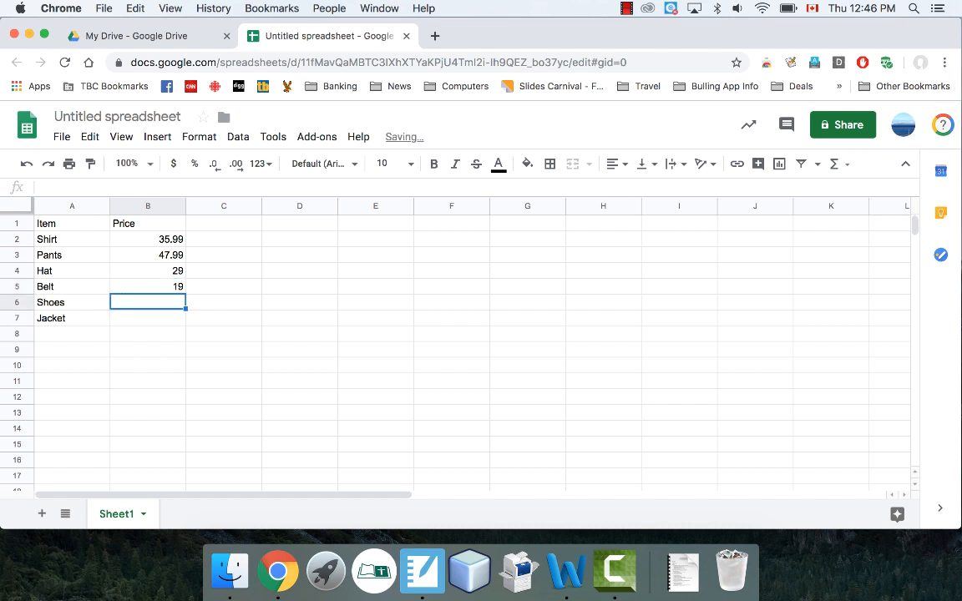
pyautogui.write('89')
pyautogui.press('Return')
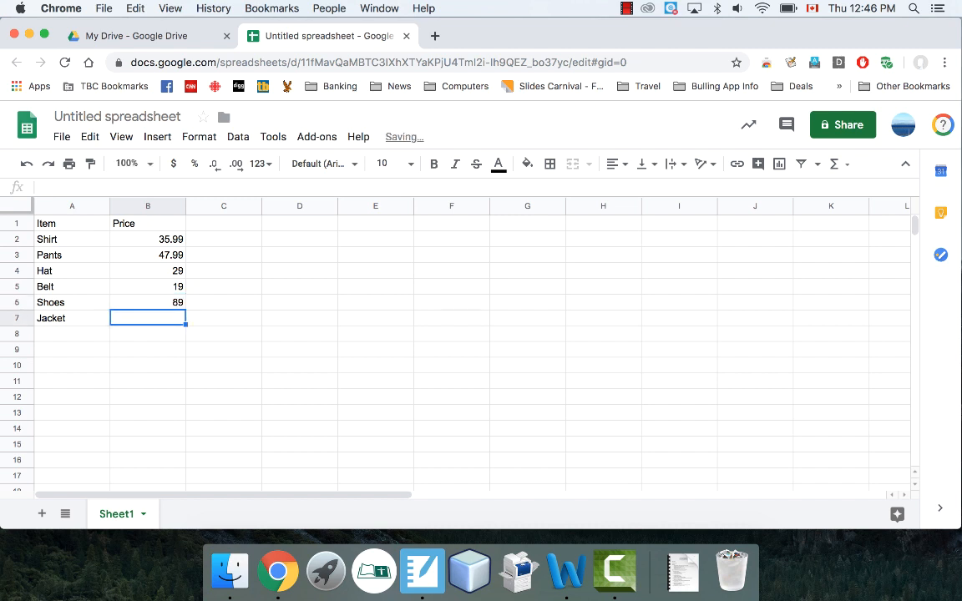
pyautogui.write('175.00')
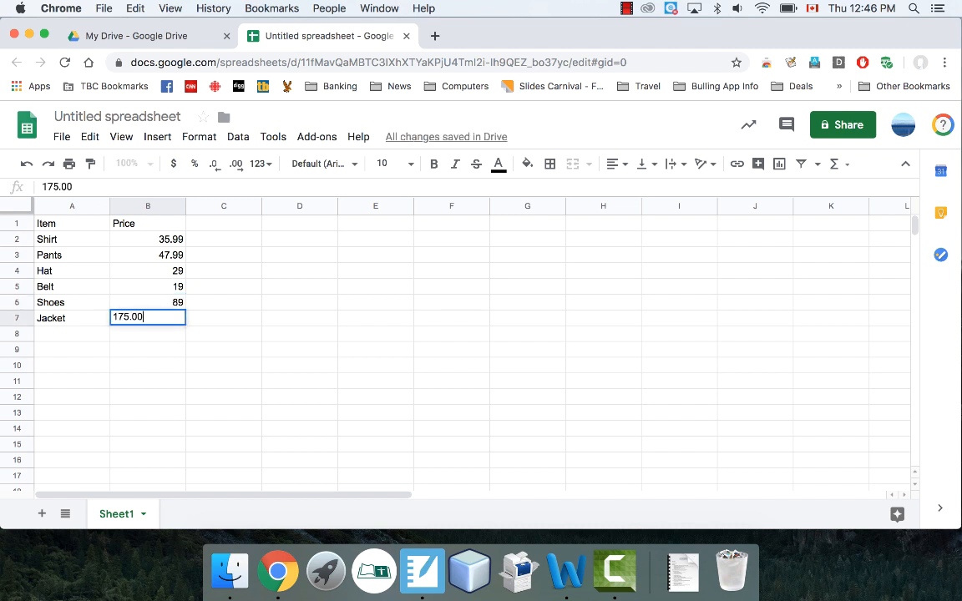
pyautogui.press('Return')
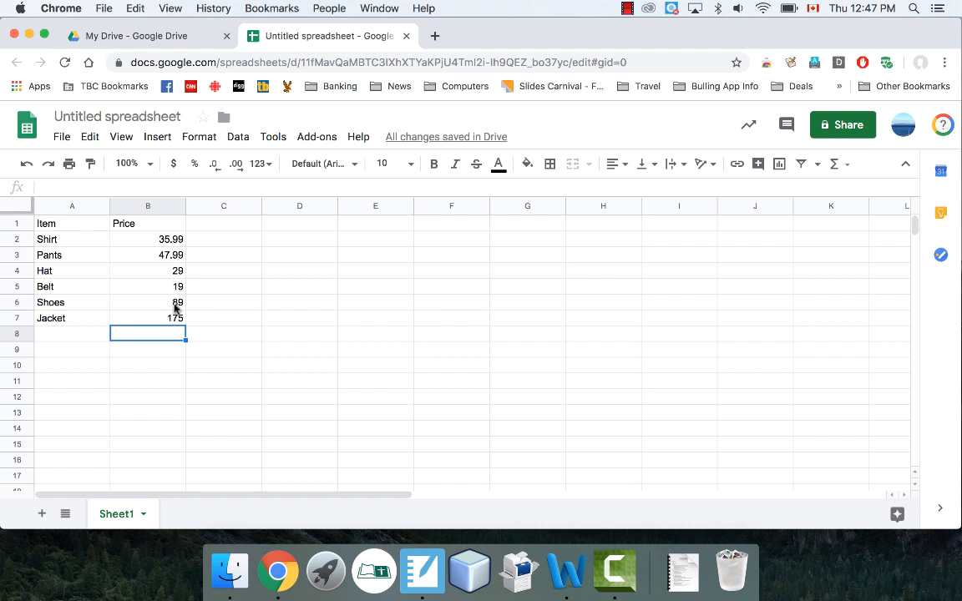
# - Format the prices in cells B2 to B7 as Currency with two decimal places
pyautogui.click(155, 241)
pyautogui.moveTo(155, 257); pyautogui.dragTo(155, 316)
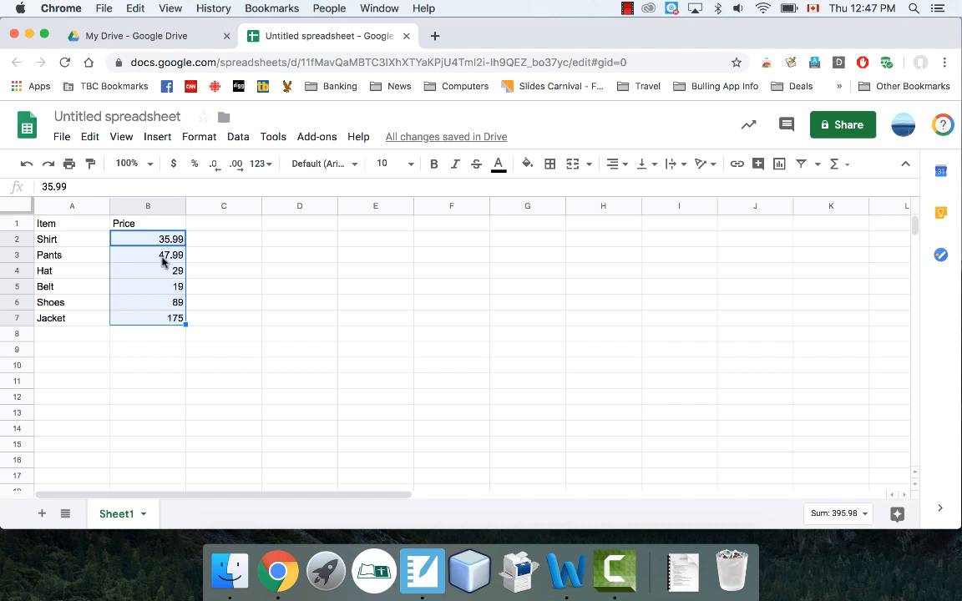
pyautogui.click(200, 137)
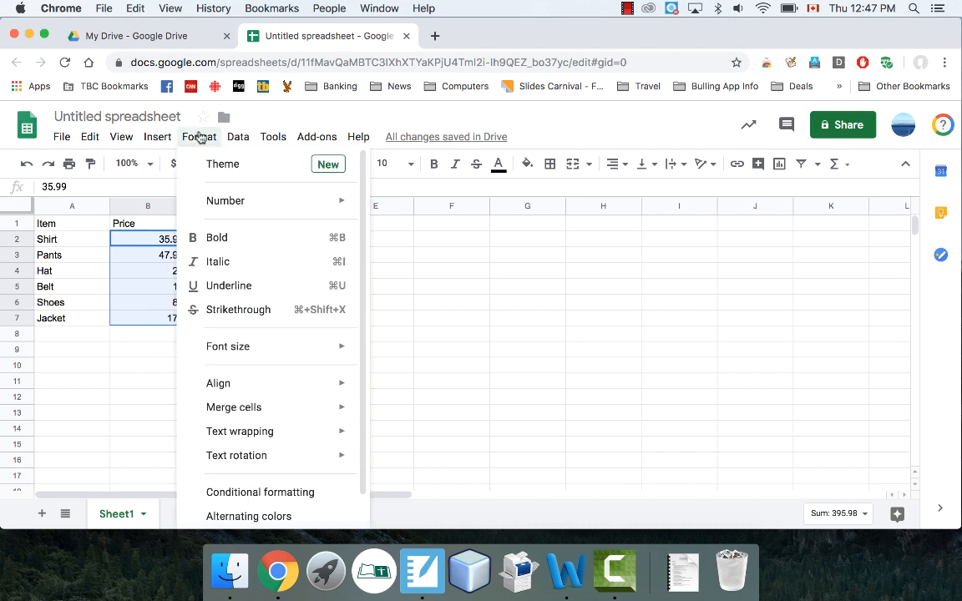
pyautogui.moveTo(260, 204)
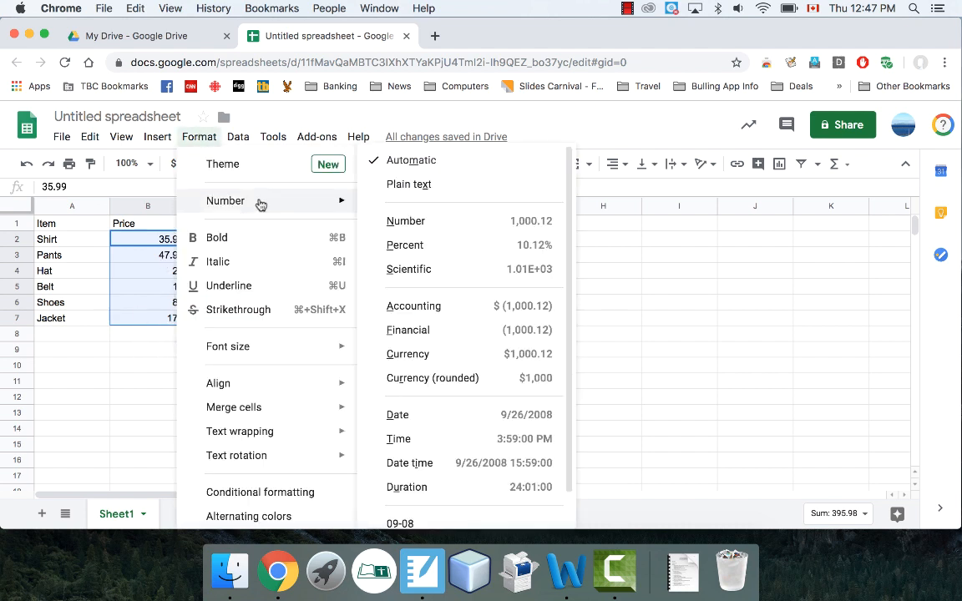
pyautogui.click(442, 358)
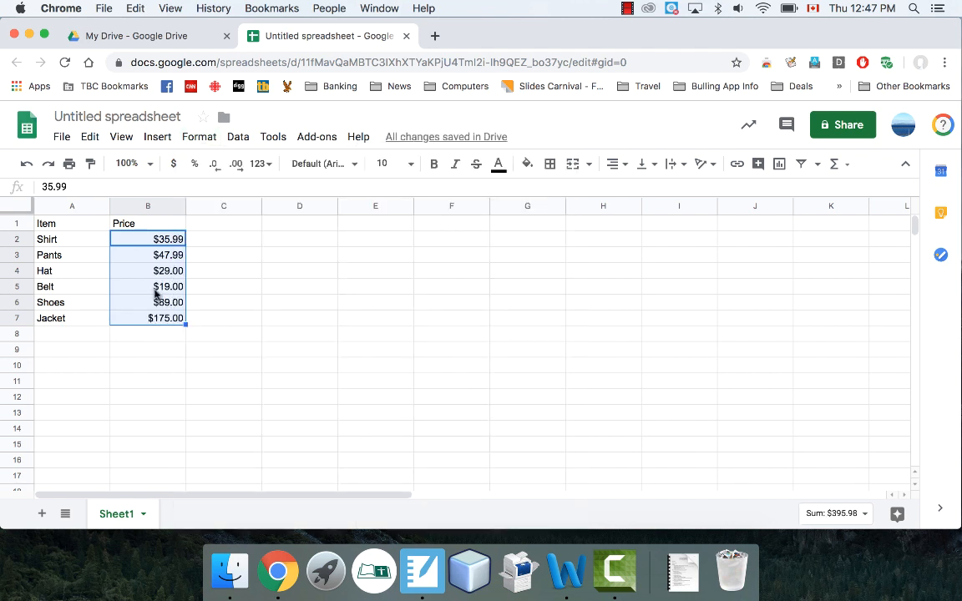
pyautogui.click(164, 242)
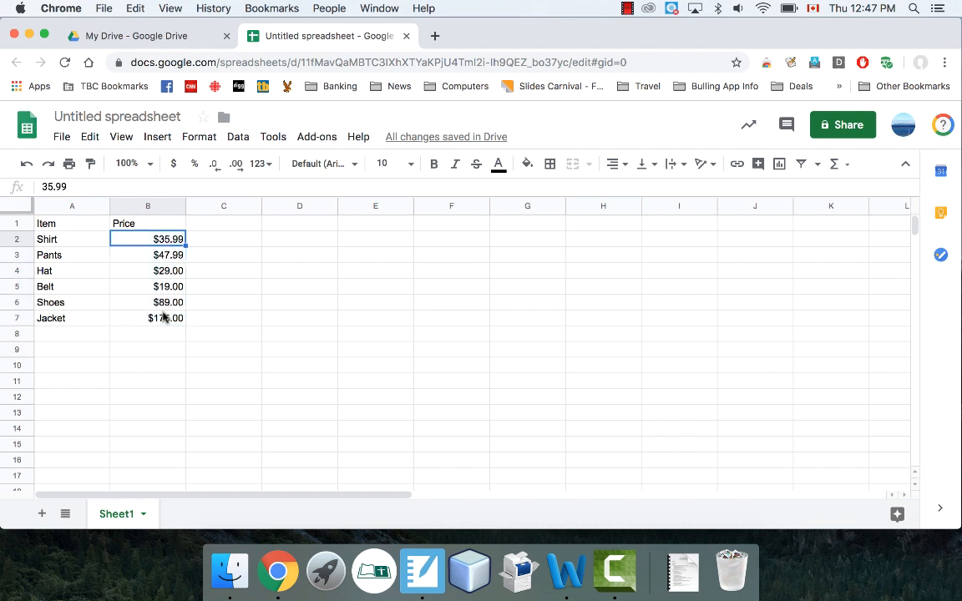
# - Add the column heading Tax in cell C1, beside the Price heading
pyautogui.click(214, 226)
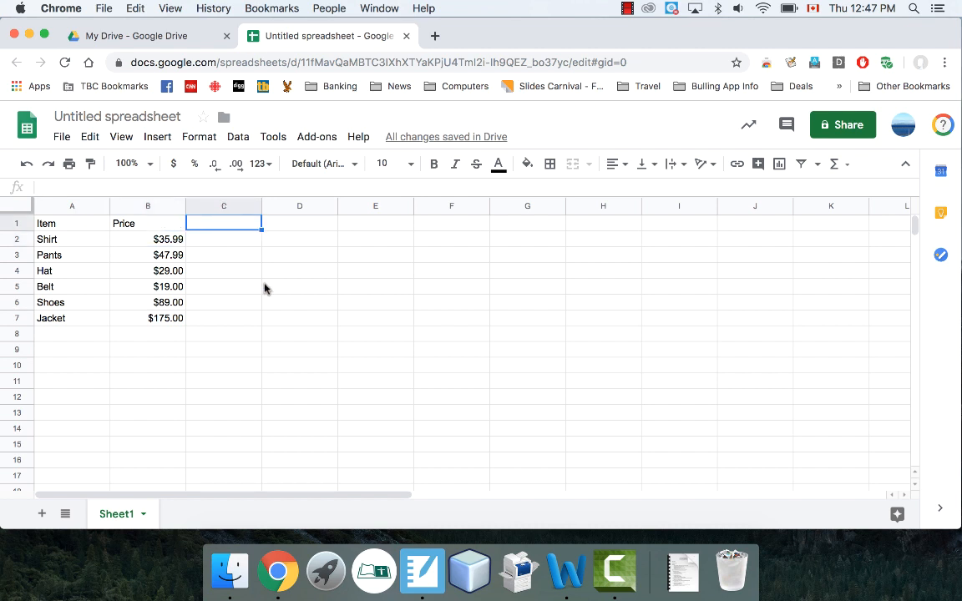
pyautogui.write('Ta')
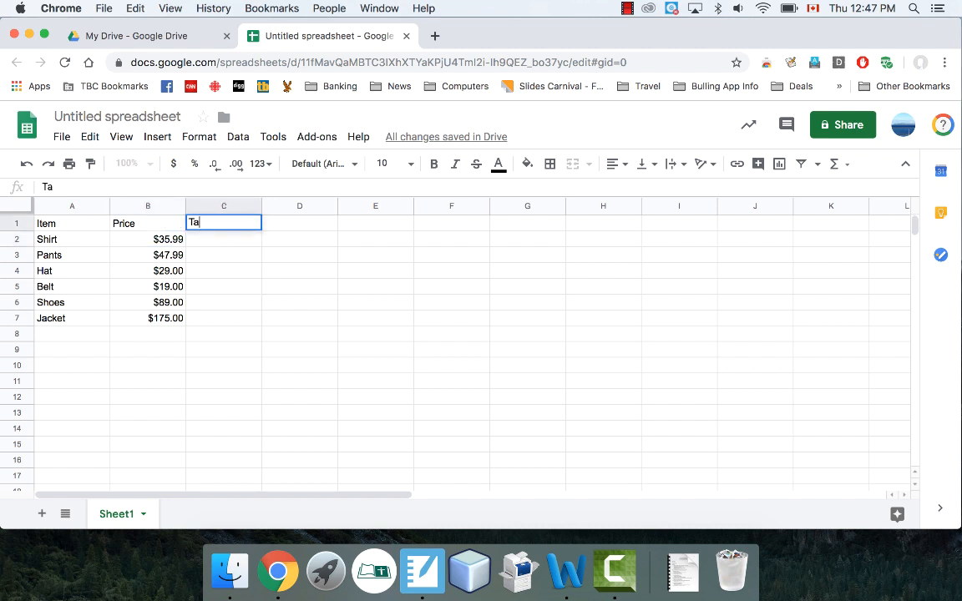
pyautogui.write('x')
pyautogui.press('Return')
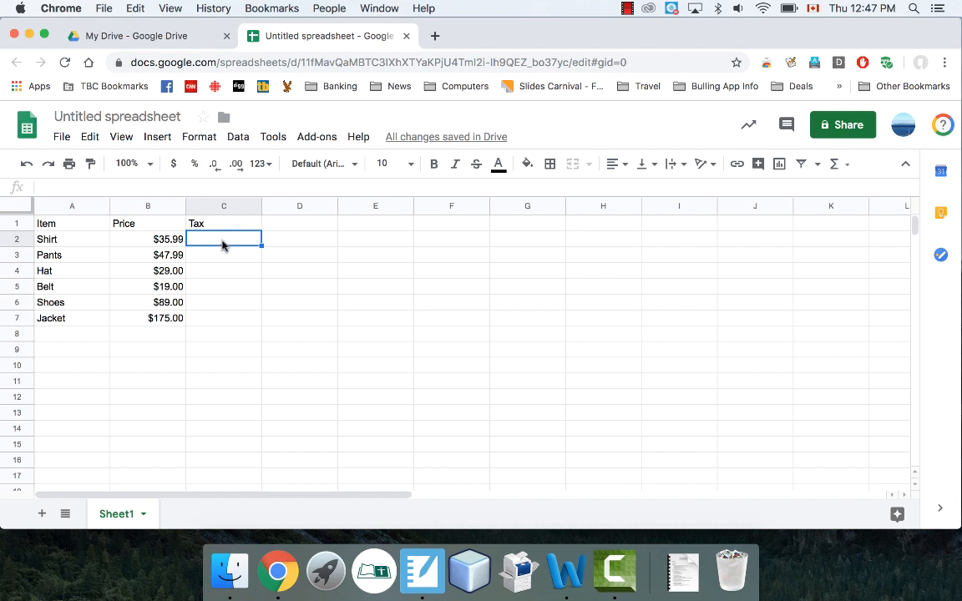
# - Calculate the shirt's tax in cell C2 with the formula =B2*0.13
pyautogui.write('=')
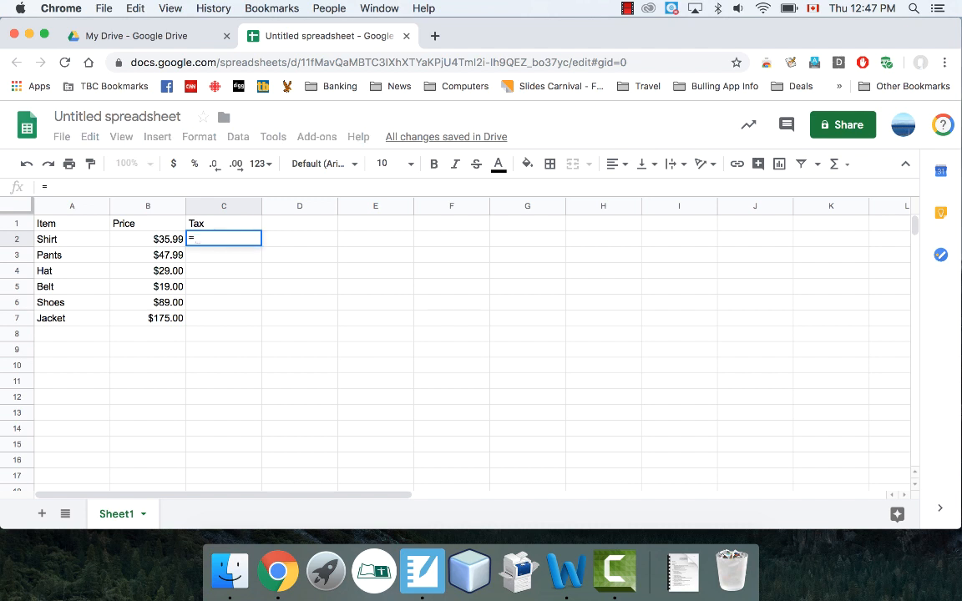
pyautogui.write('B2')
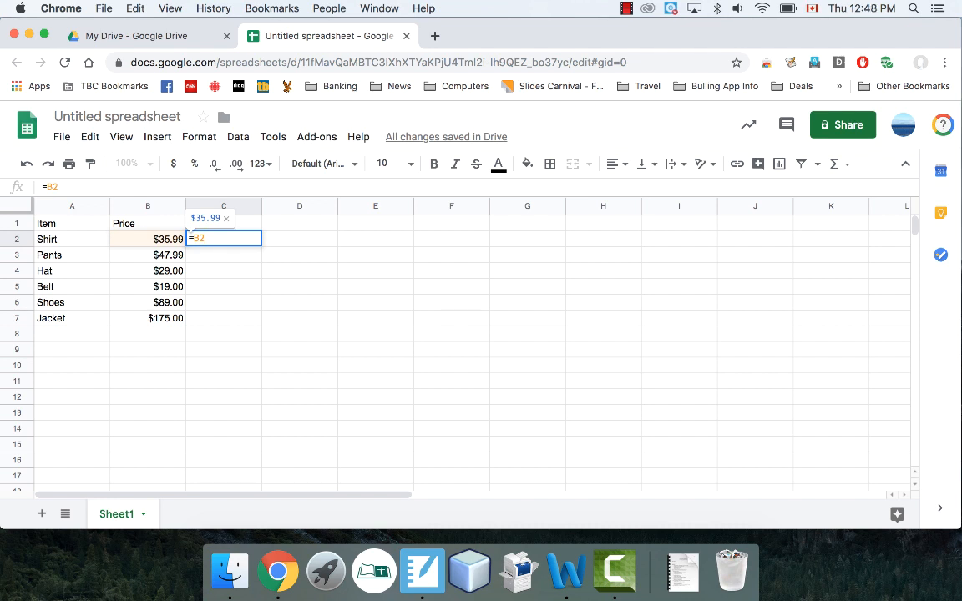
pyautogui.write('*')
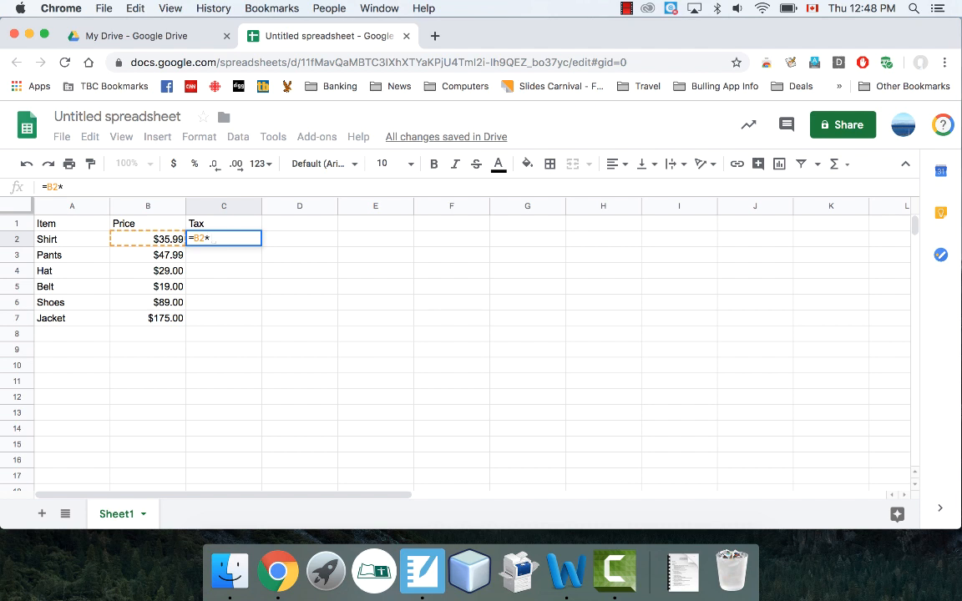
pyautogui.write('0.13')
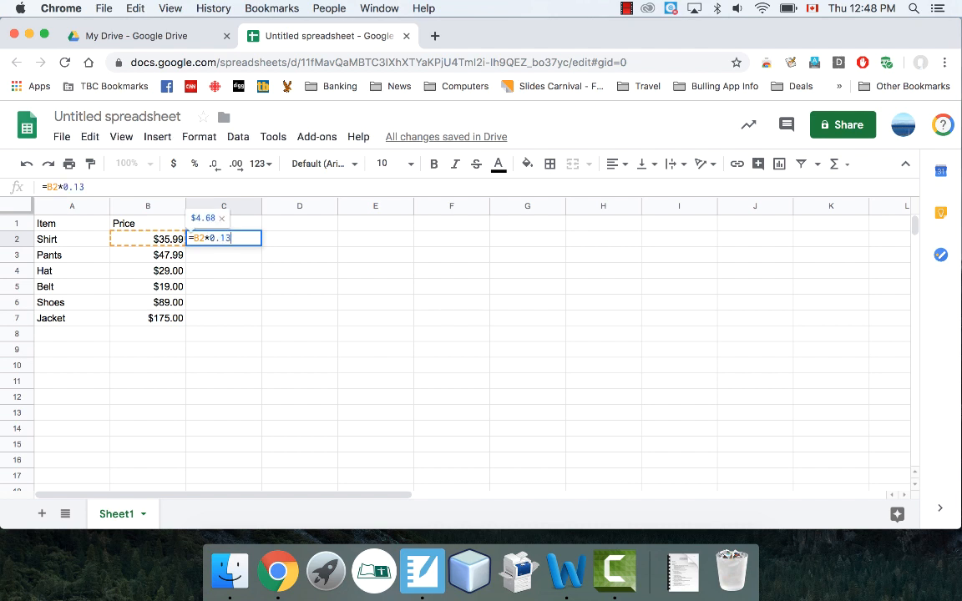
pyautogui.press('Return')
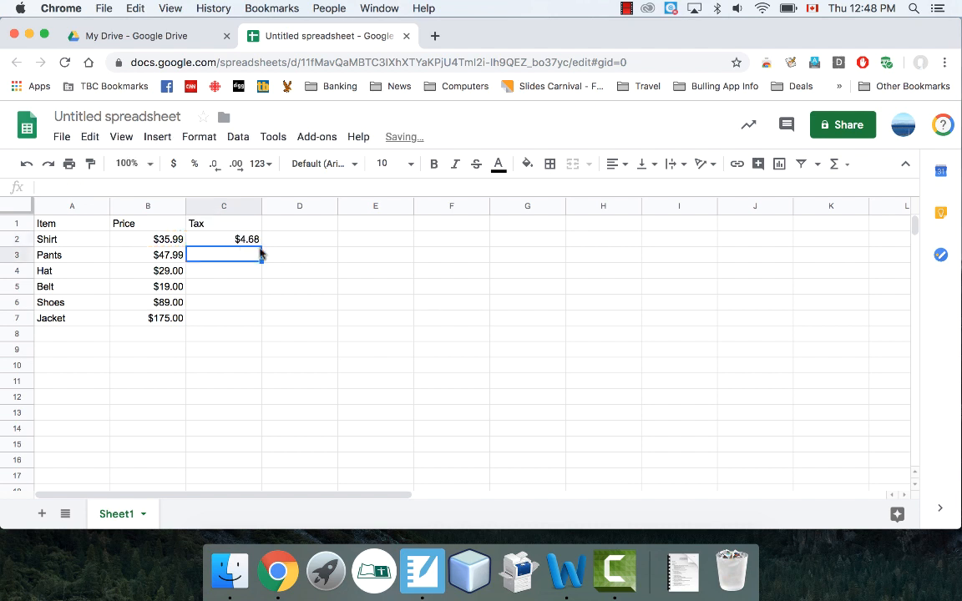
# - Calculate the pants' tax in cell C3 with the formula =B3*0.13
pyautogui.click(234, 241)
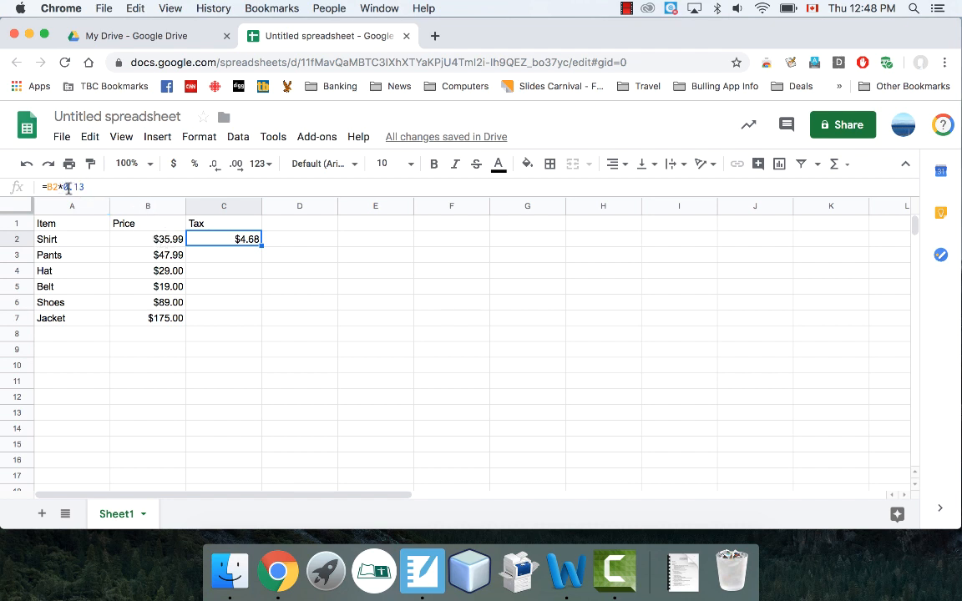
pyautogui.click(236, 262)
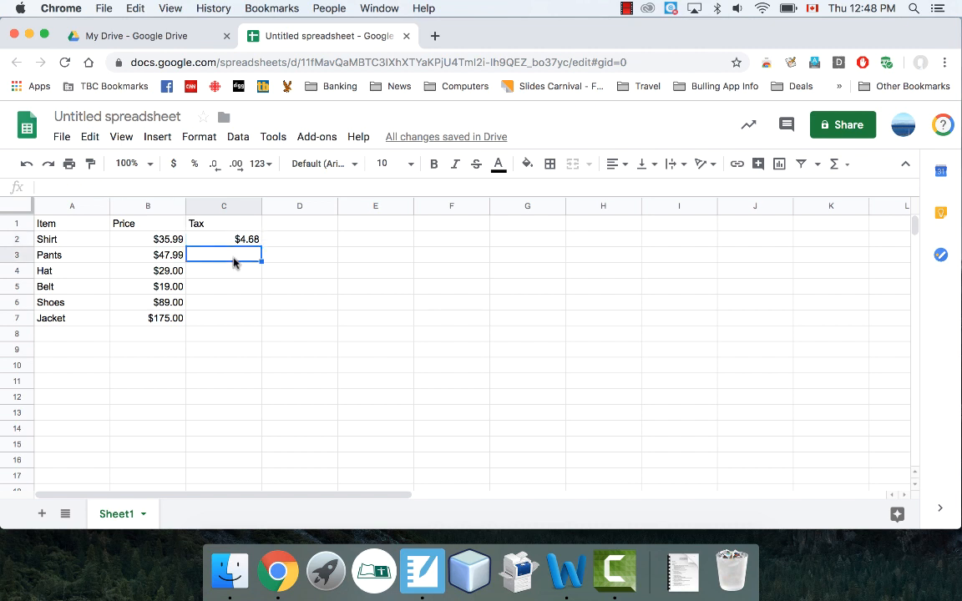
pyautogui.write('=')
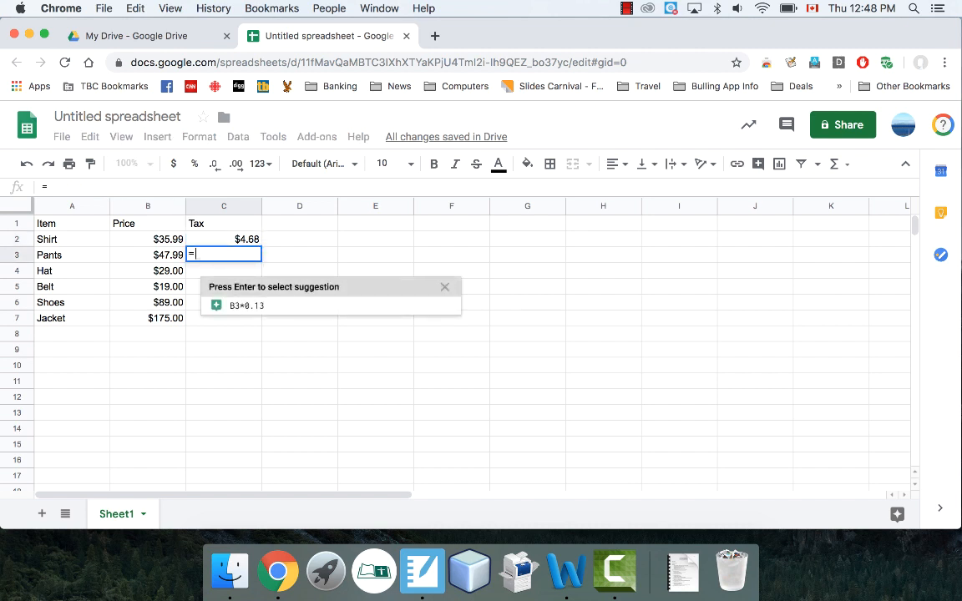
pyautogui.write('B3')
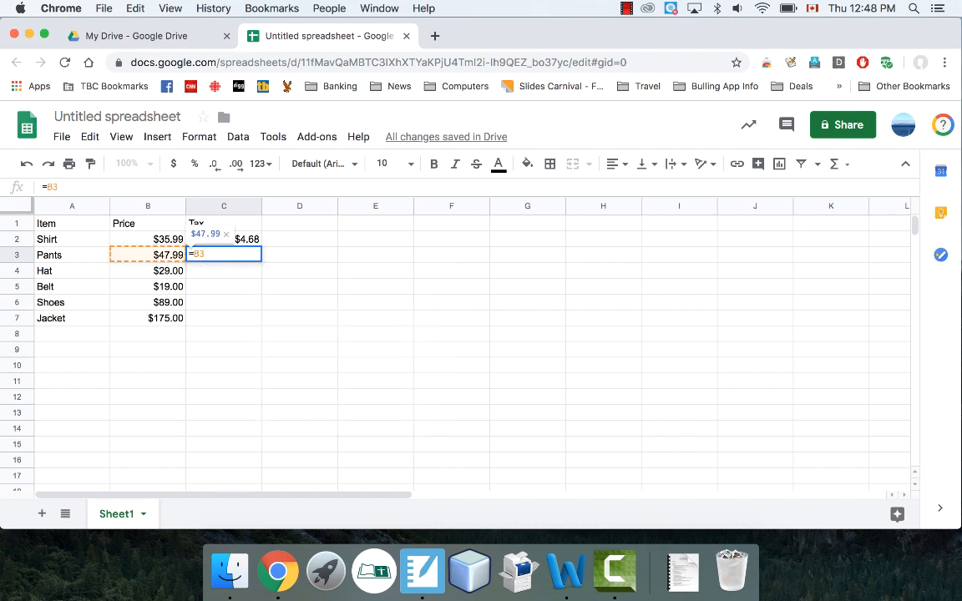
pyautogui.write('*0.13')
pyautogui.press('Return')
pyautogui.click(240, 258)
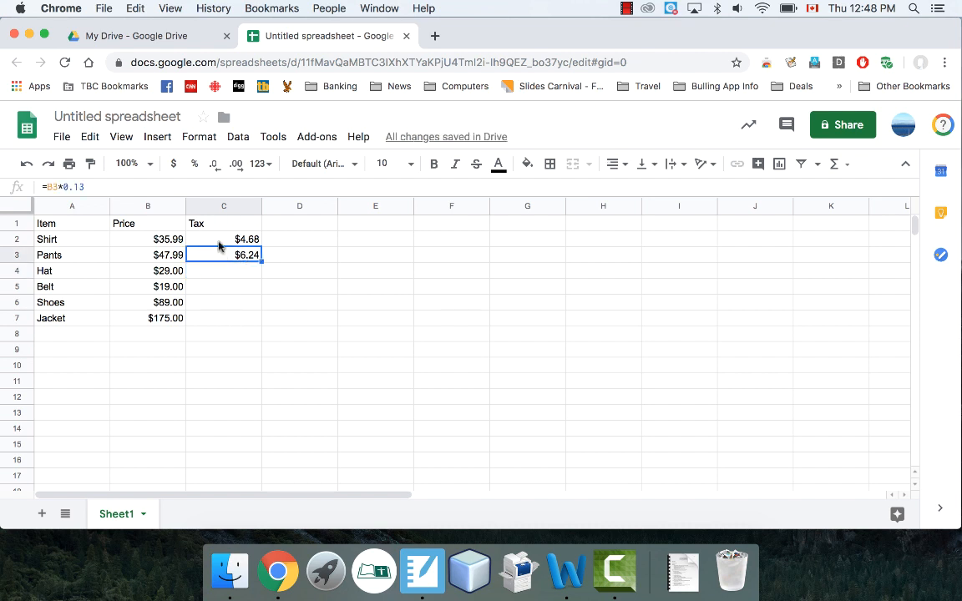
# - Fill the tax formula from cell C3 down to C7 and check the cell references in the copied formulas
pyautogui.click(228, 240)
pyautogui.click(250, 257)
pyautogui.moveTo(262, 262); pyautogui.dragTo(256, 318)
pyautogui.click(243, 302)
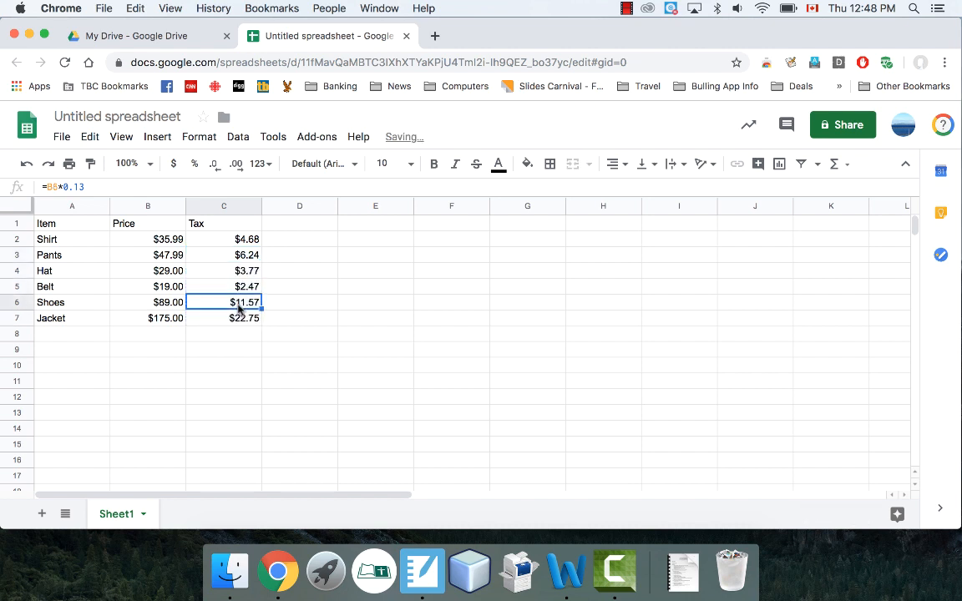
pyautogui.click(242, 273)
pyautogui.click(218, 286)
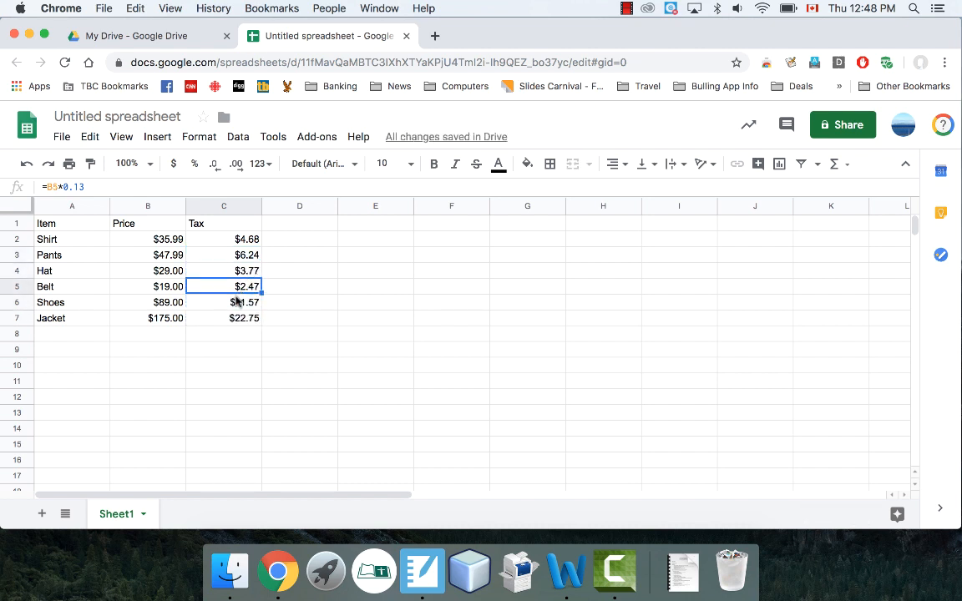
pyautogui.click(236, 302)
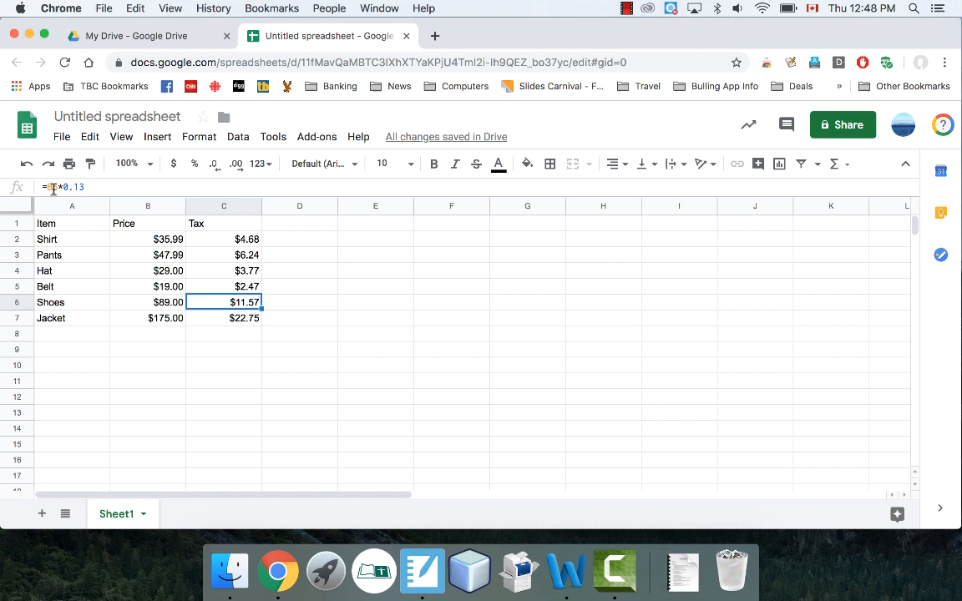
pyautogui.click(202, 317)
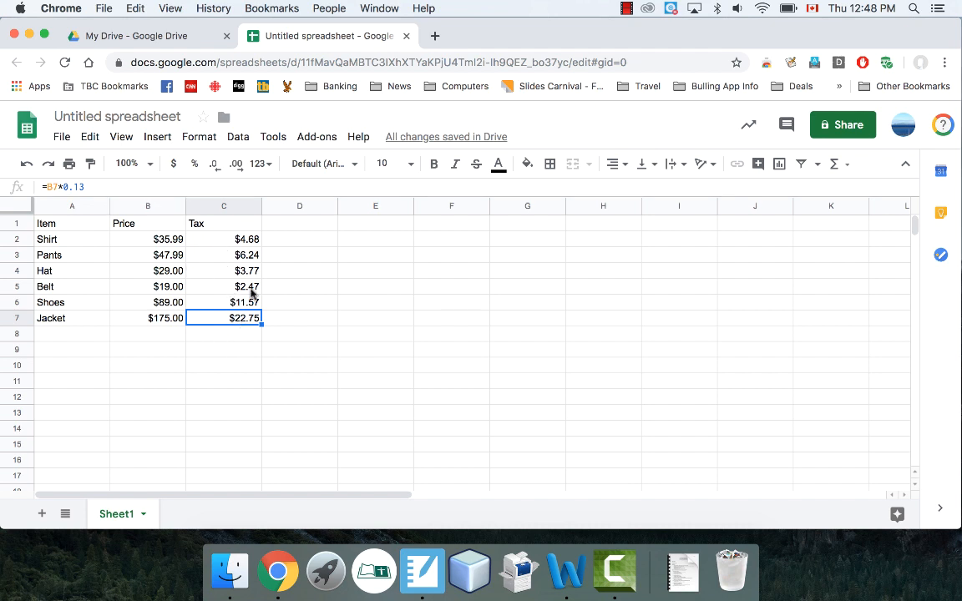
# - Add the column heading Total in cell D1, beside the Tax heading
pyautogui.click(297, 228)
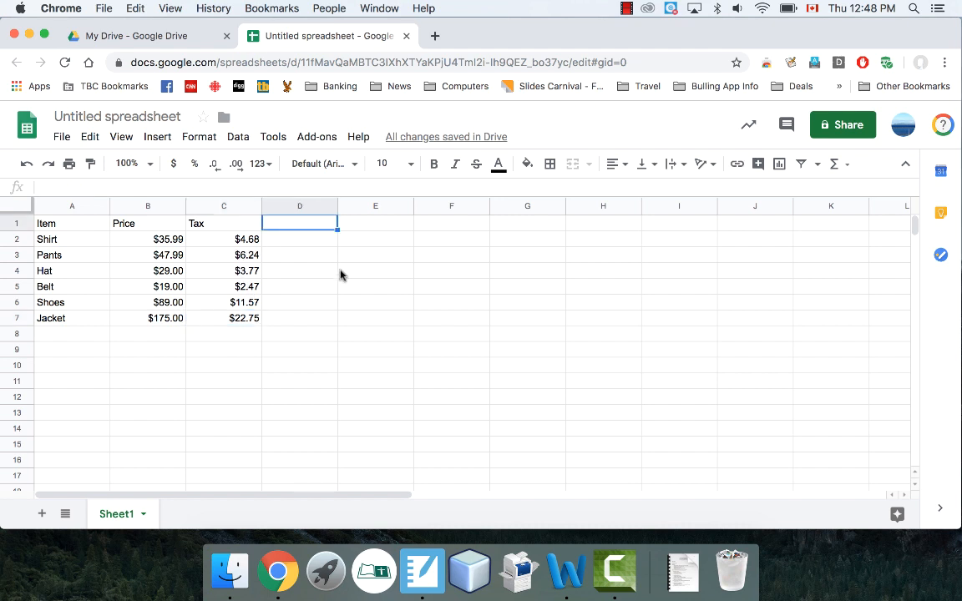
pyautogui.write('Total')
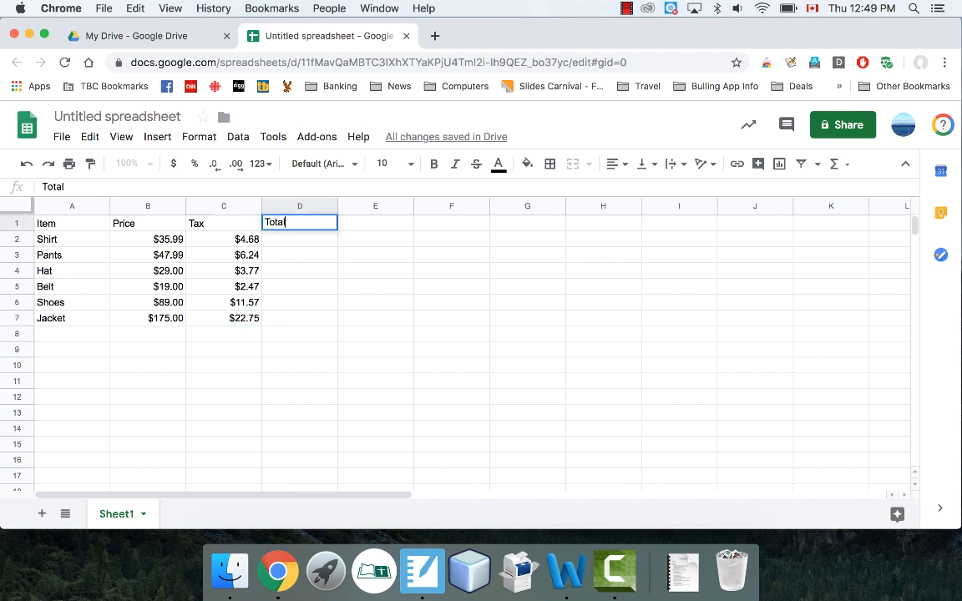
pyautogui.press('Return')
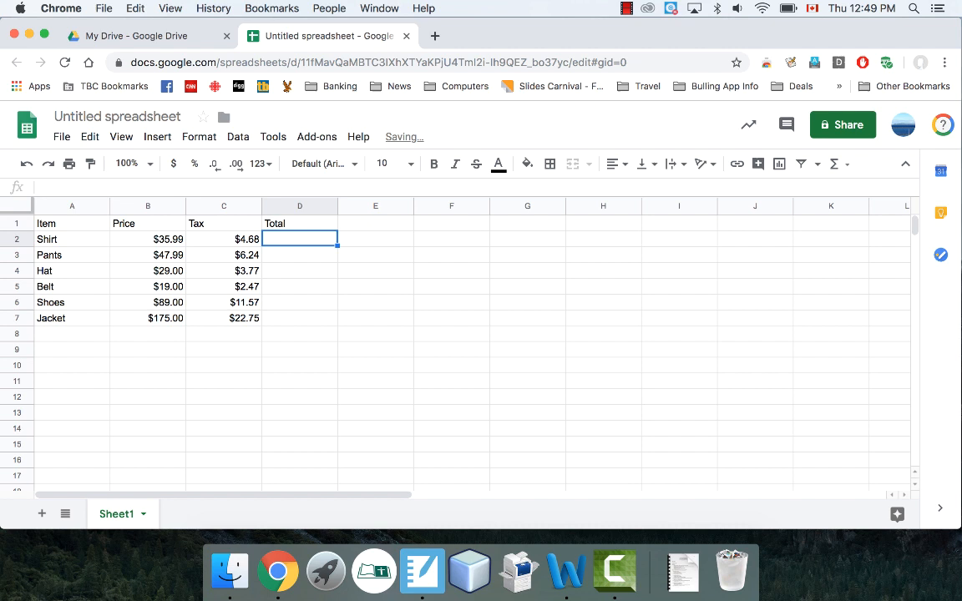
# - Calculate the shirt's total in cell D2 by adding its price and tax with the formula =B2+C2
pyautogui.click(247, 242)
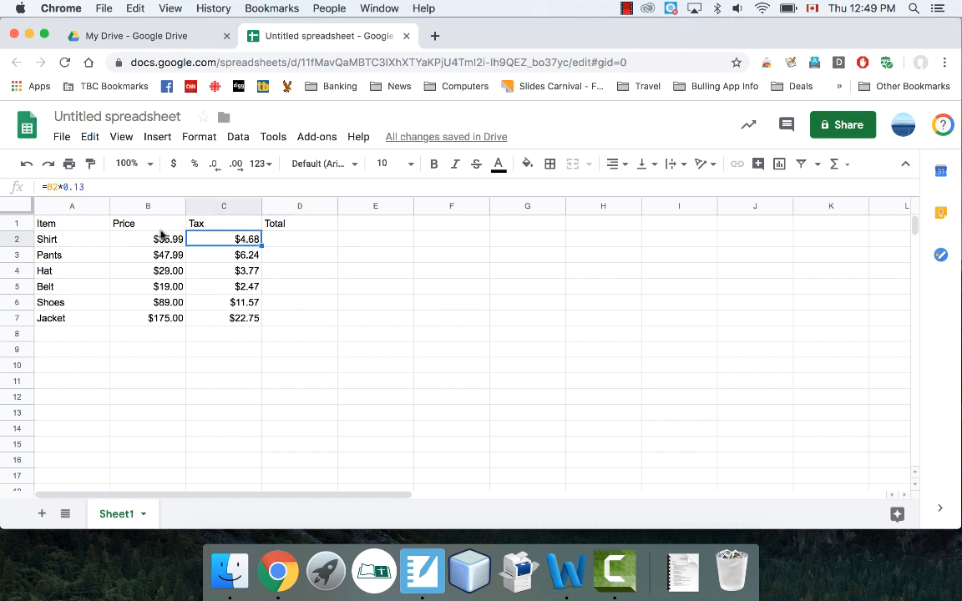
pyautogui.click(298, 242)
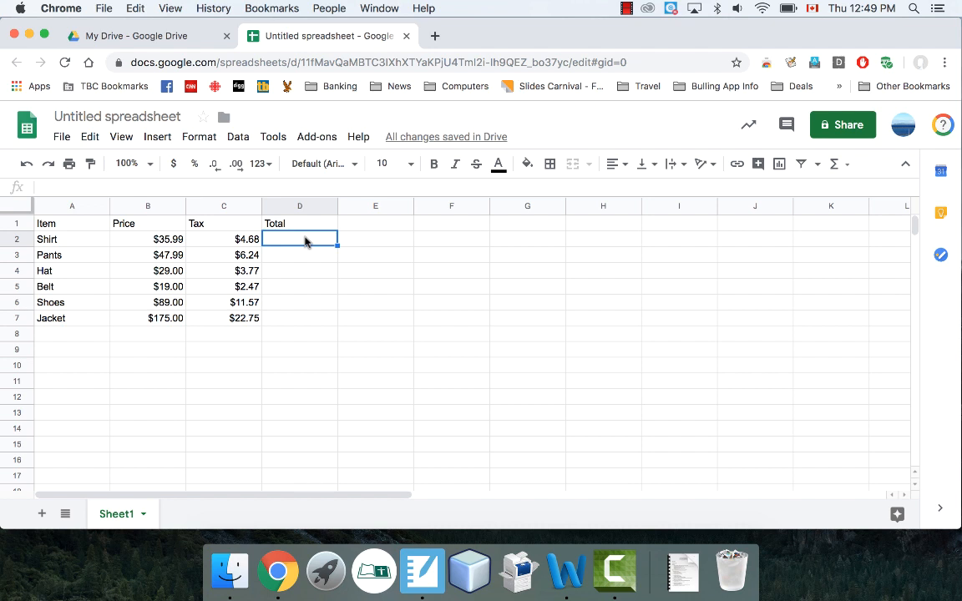
pyautogui.write('=')
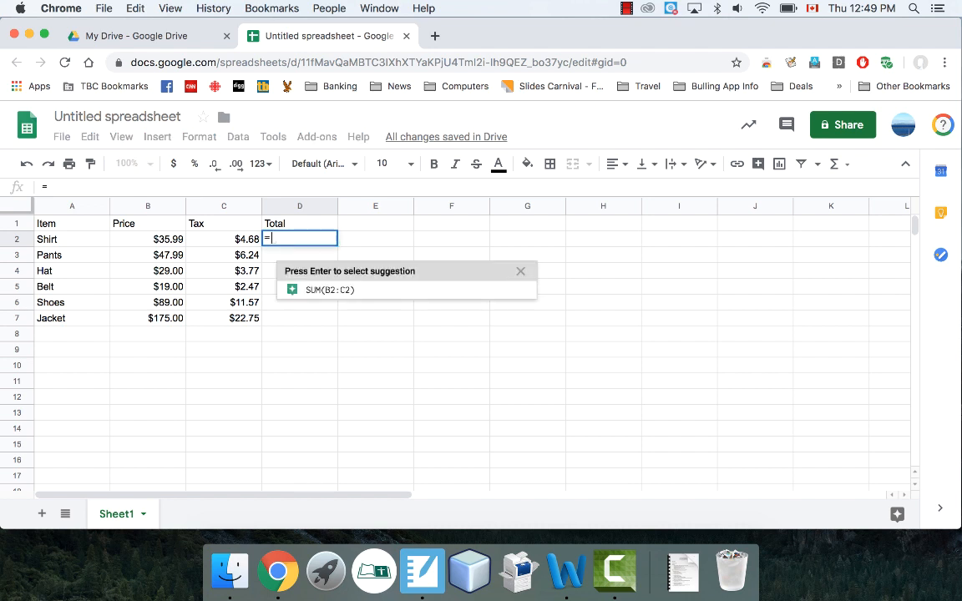
pyautogui.write('B2')
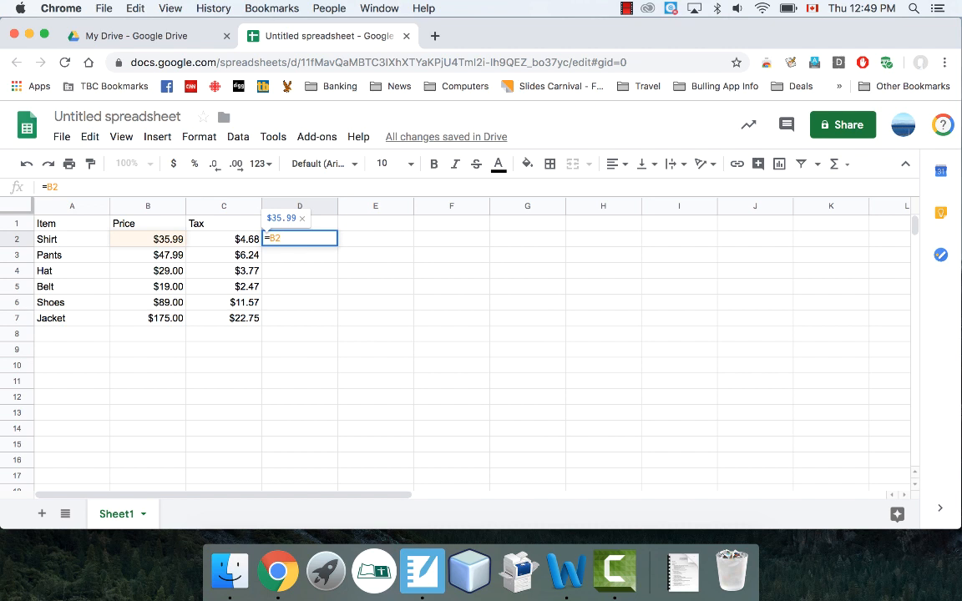
pyautogui.write('+C2')
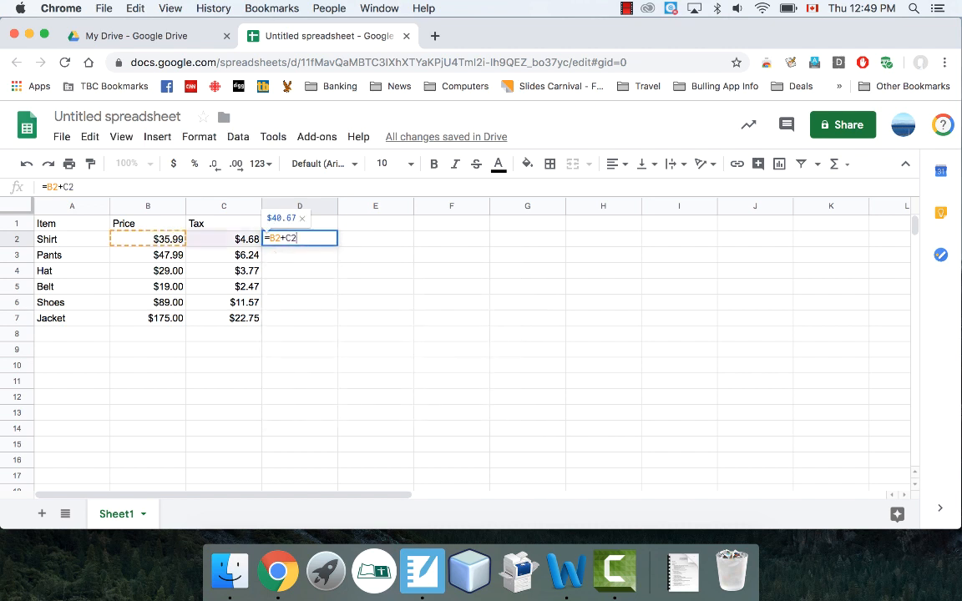
pyautogui.press('Return')
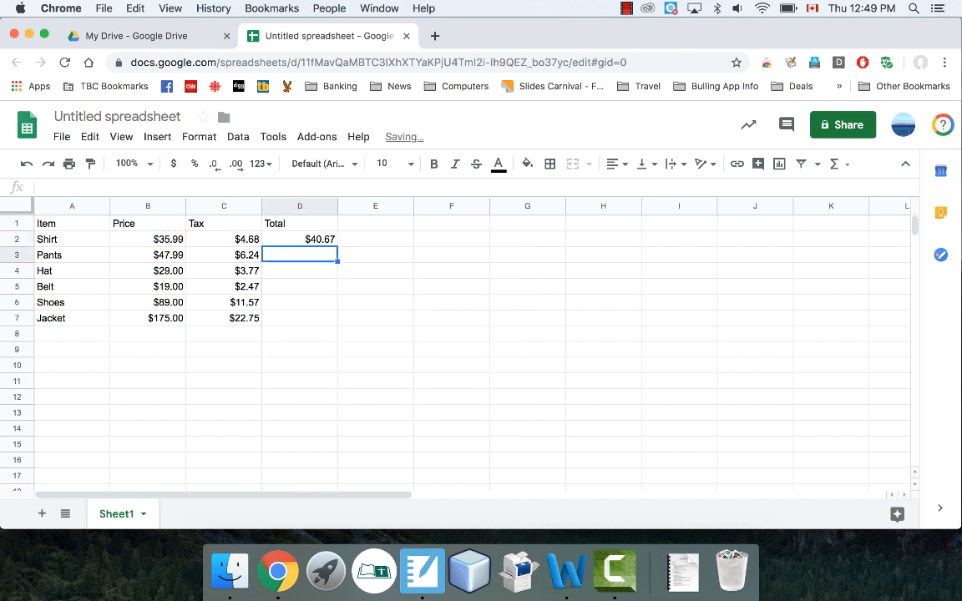
# - Fill the total formula from cell D2 down to D7 and check the Jacket row's copied formula
pyautogui.click(318, 242)
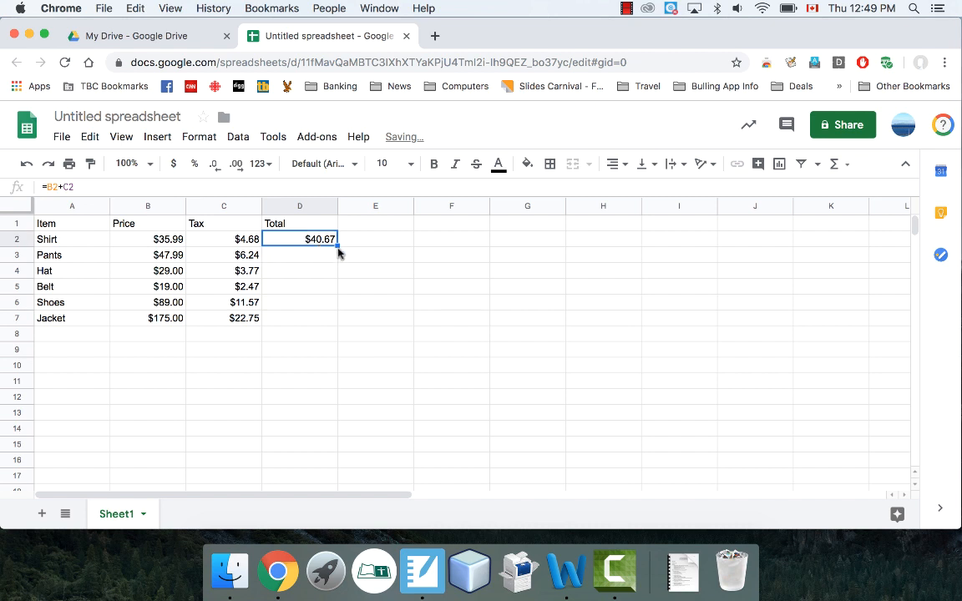
pyautogui.moveTo(339, 245); pyautogui.dragTo(331, 324)
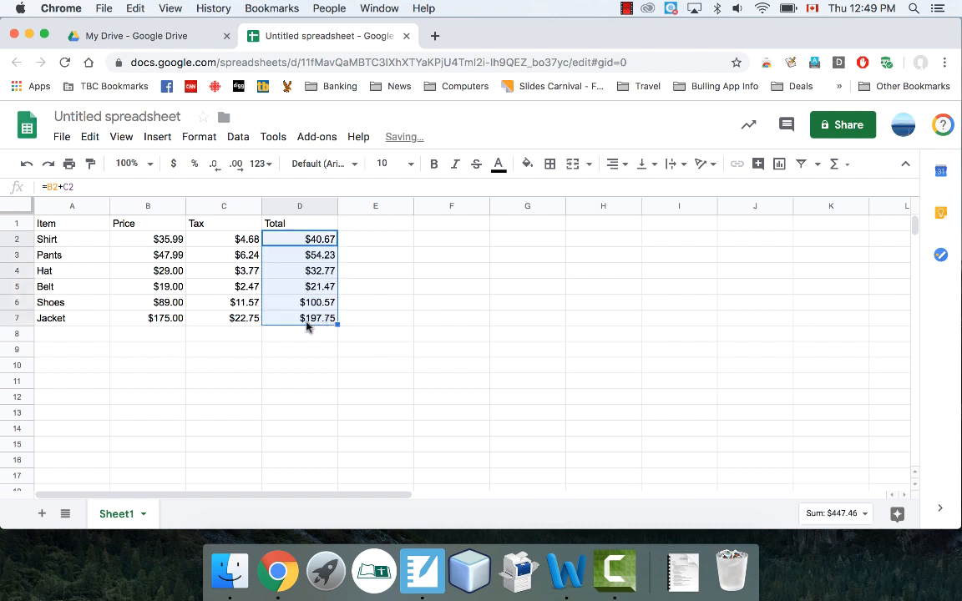
pyautogui.click(314, 321)
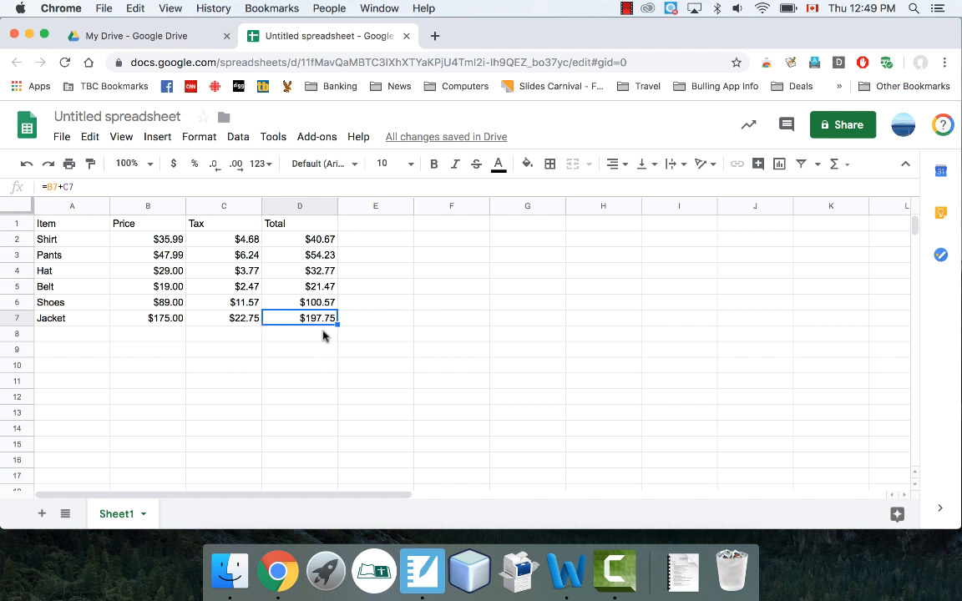
# - Add the row label Total in cell A9 and select cell B9 beside it
pyautogui.click(62, 350)
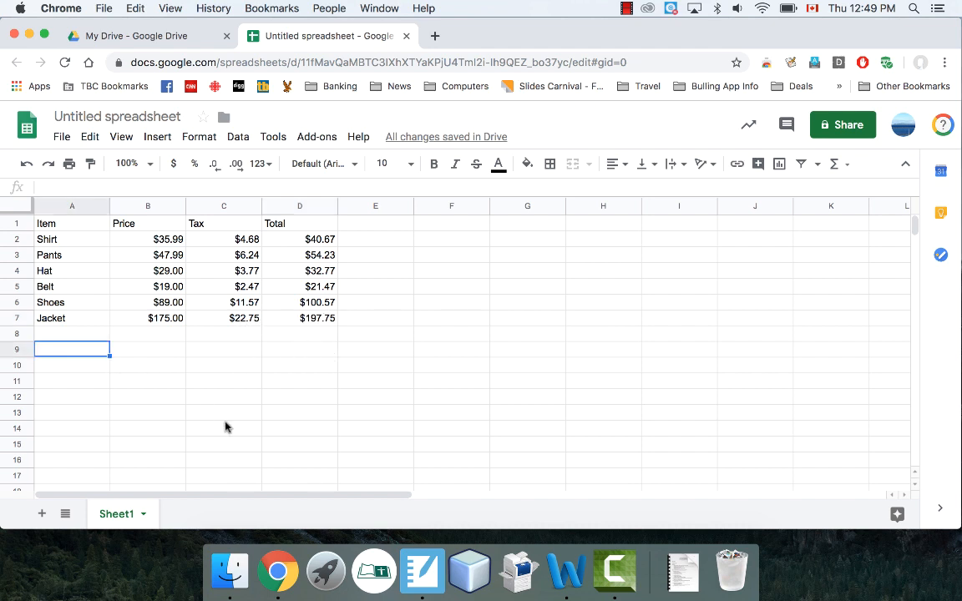
pyautogui.write('Total')
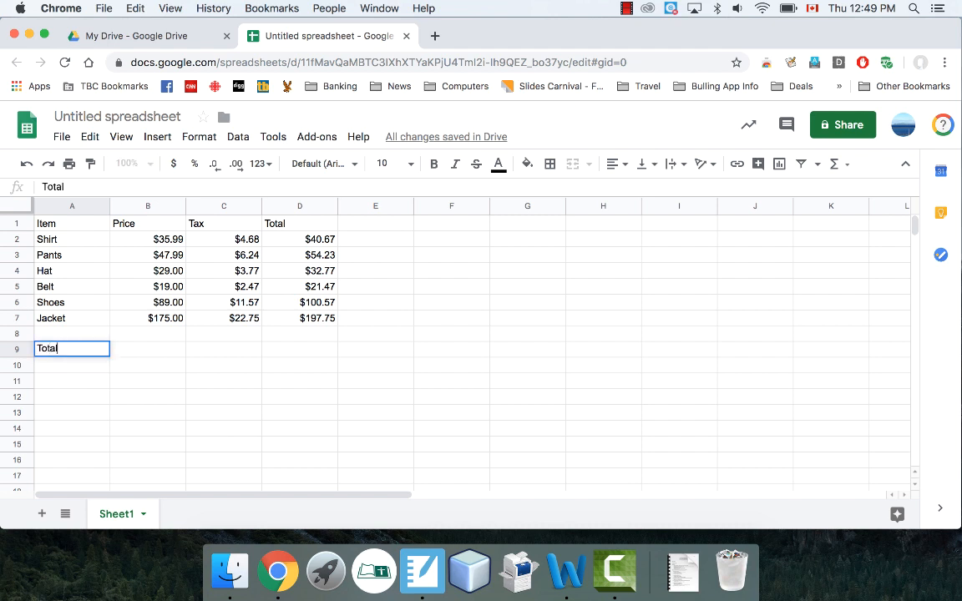
pyautogui.press('Return')
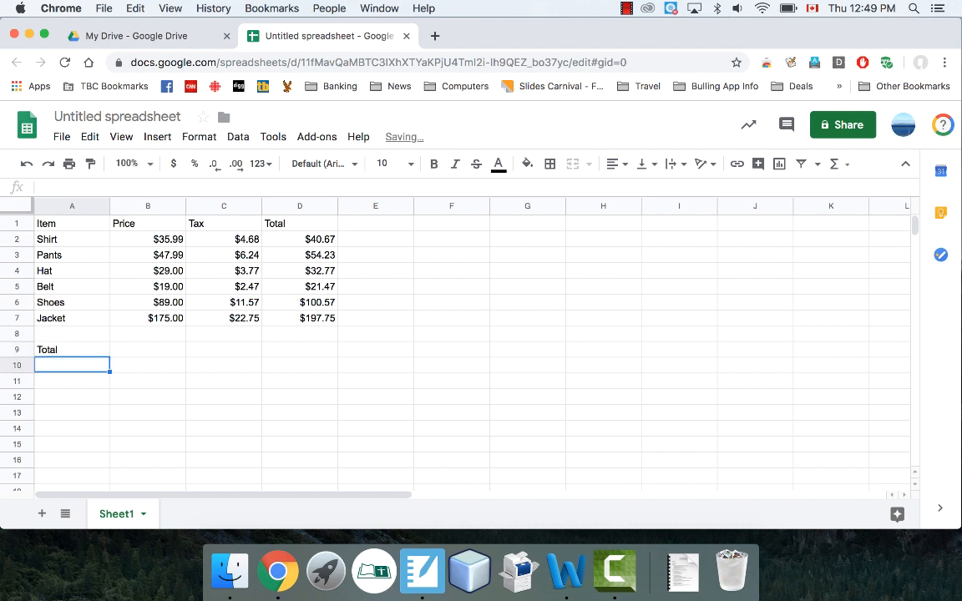
pyautogui.press('Right')
pyautogui.press('Up')
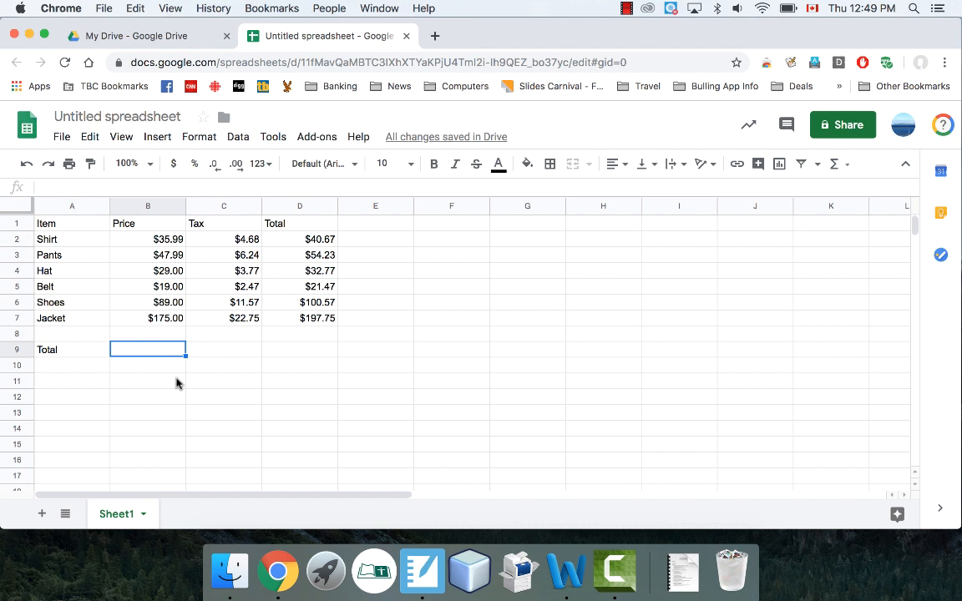
pyautogui.write('=')
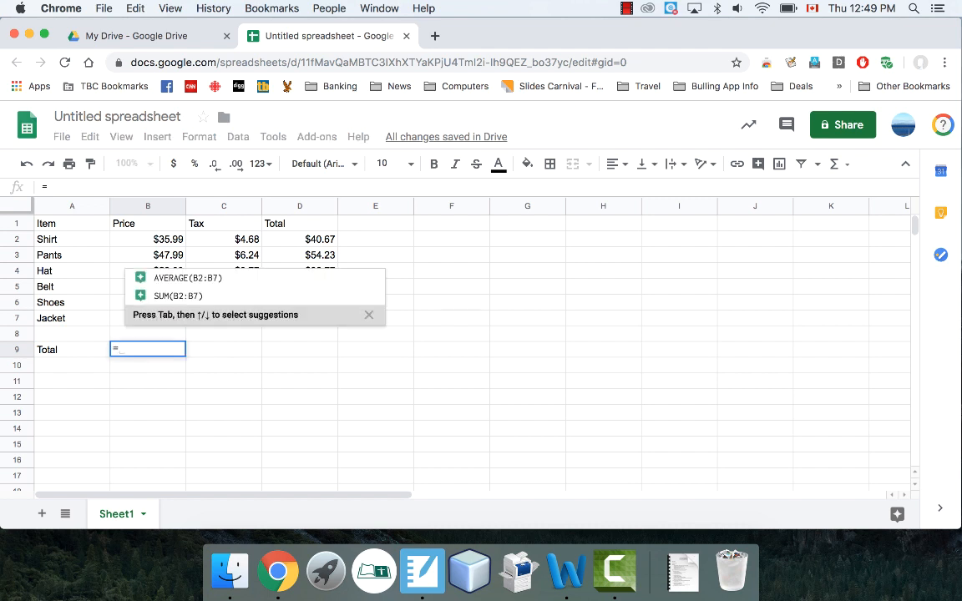
pyautogui.write('B2+')
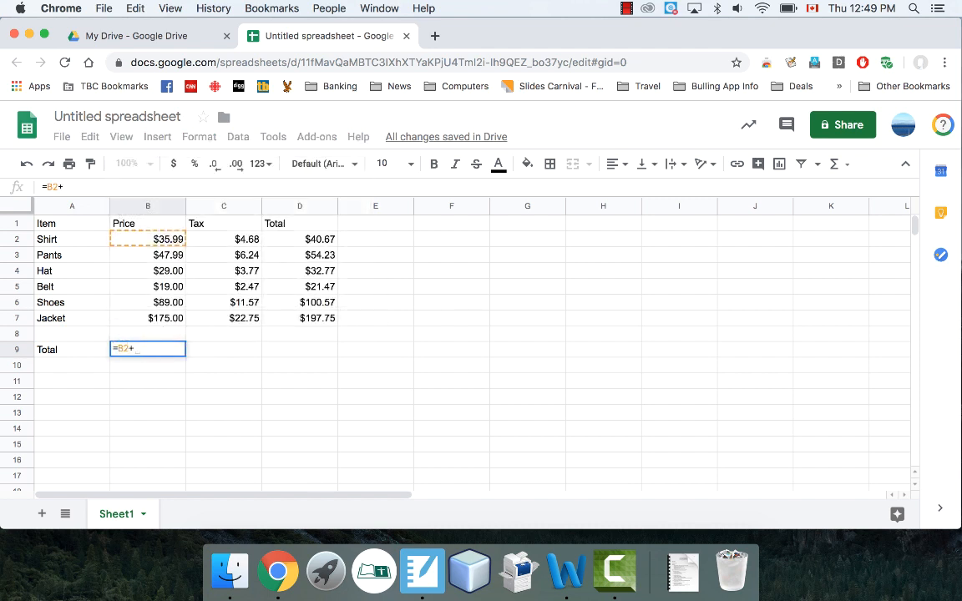
pyautogui.write('B3')
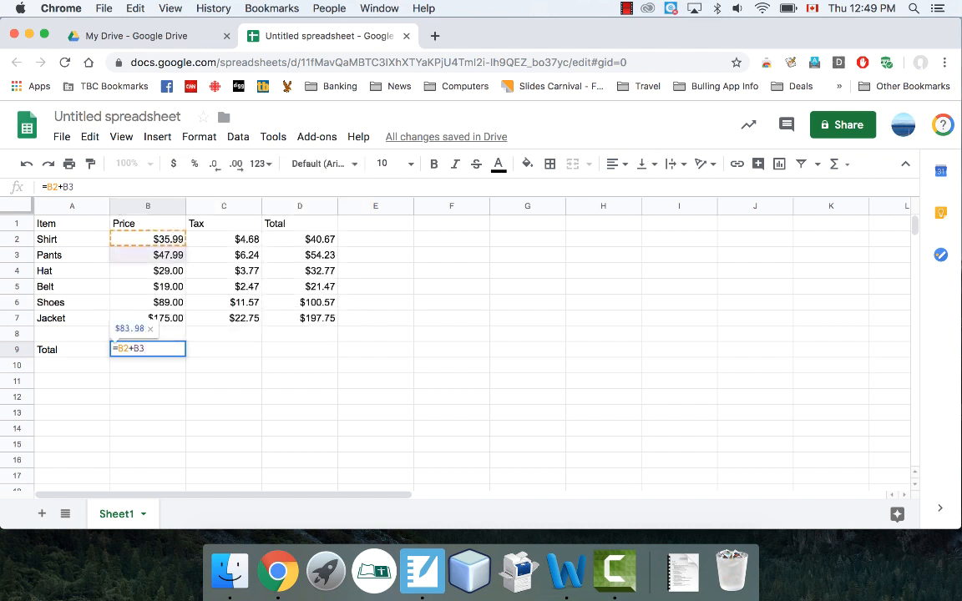
pyautogui.write('+B4')
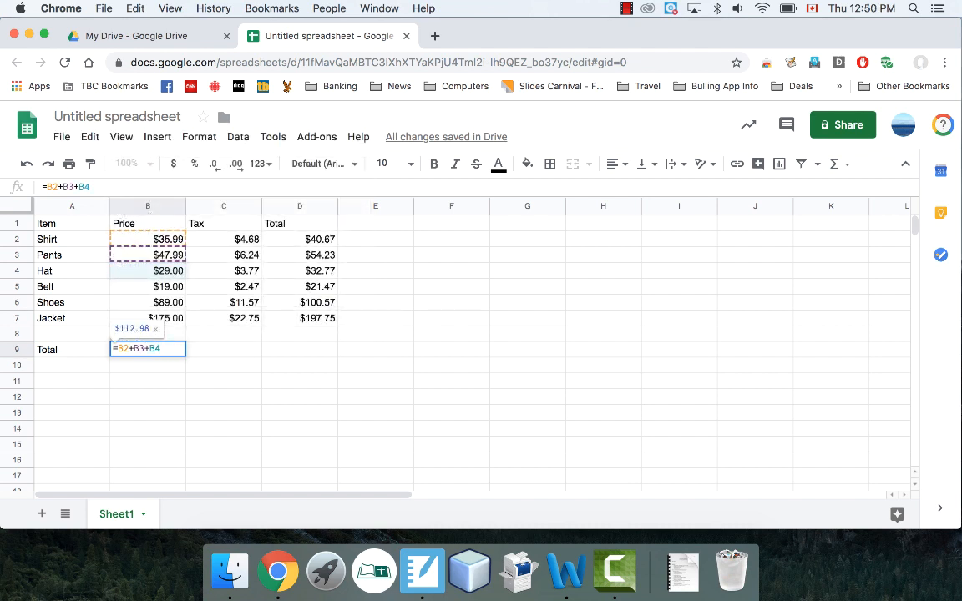
pyautogui.press('BackSpace')
pyautogui.press('BackSpace')
pyautogui.press('BackSpace')
pyautogui.press('BackSpace')
pyautogui.press('BackSpace')
pyautogui.press('BackSpace')
pyautogui.press('BackSpace')
pyautogui.press('BackSpace')
pyautogui.press('BackSpace')
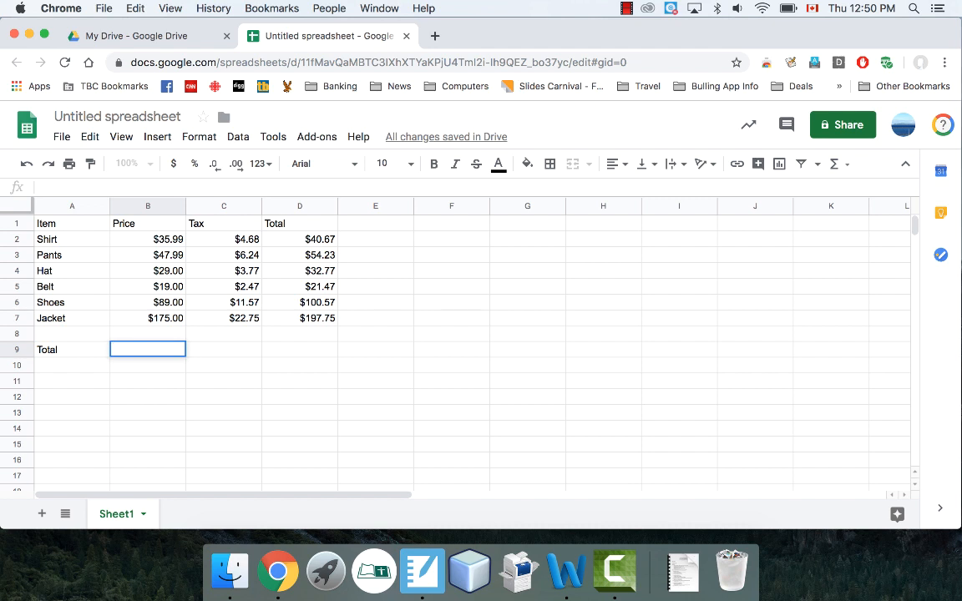
# - Sum the item prices in cell B9 with the formula =sum(B2:B7) and check the entered formula
pyautogui.write('=sum')
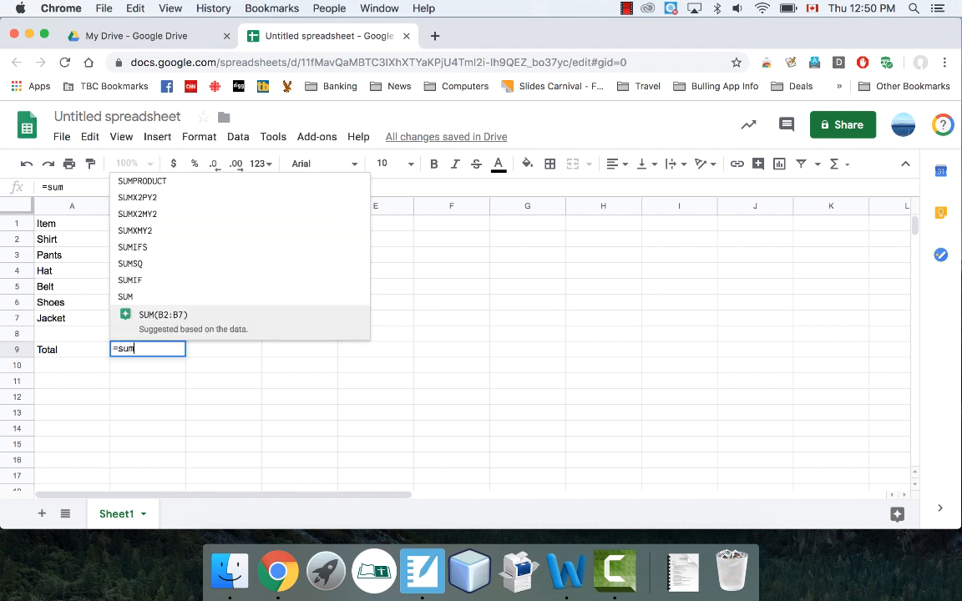
pyautogui.write('(')
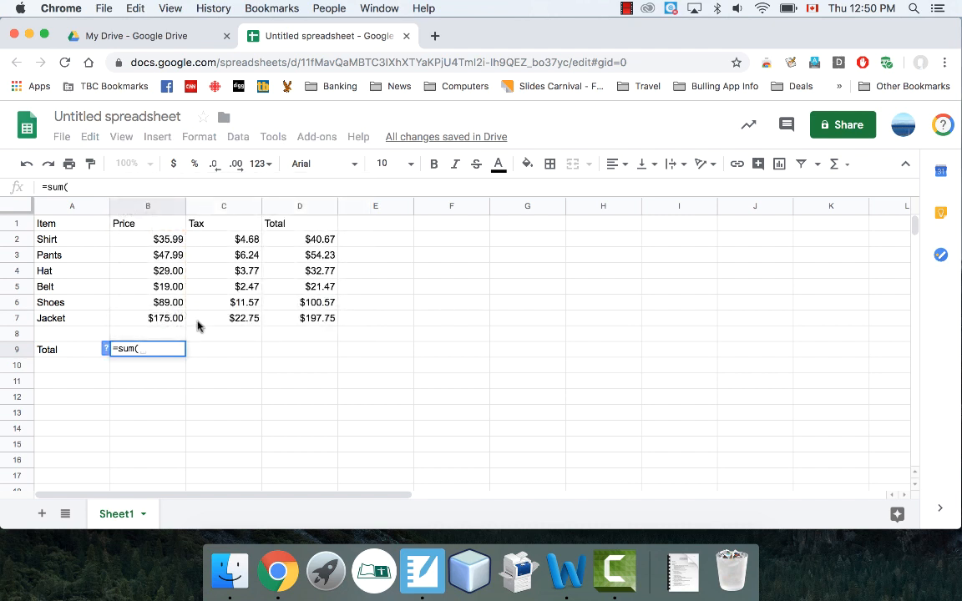
pyautogui.click(167, 240)
pyautogui.moveTo(167, 242); pyautogui.dragTo(165, 319)
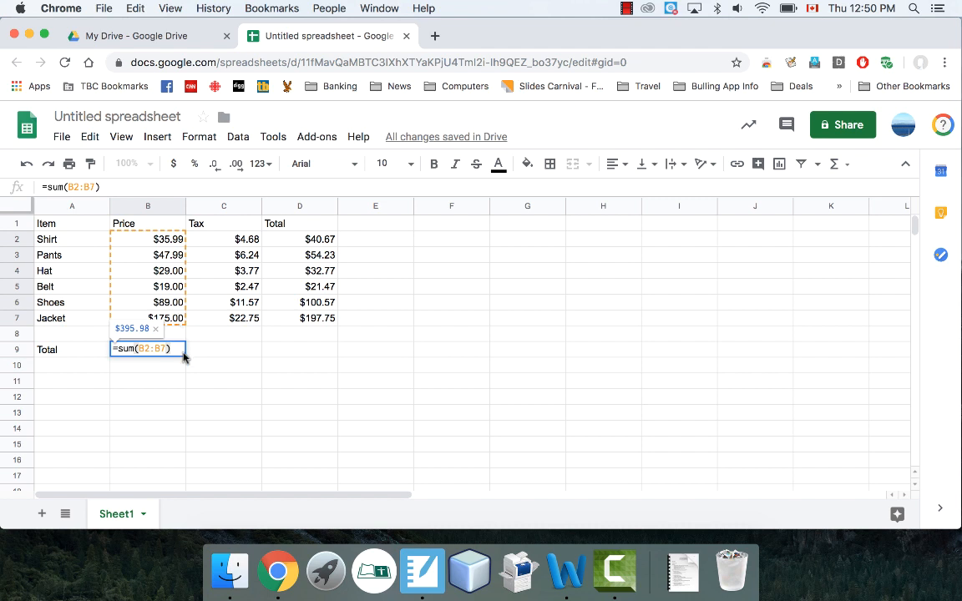
pyautogui.press('Return')
pyautogui.click(160, 349)
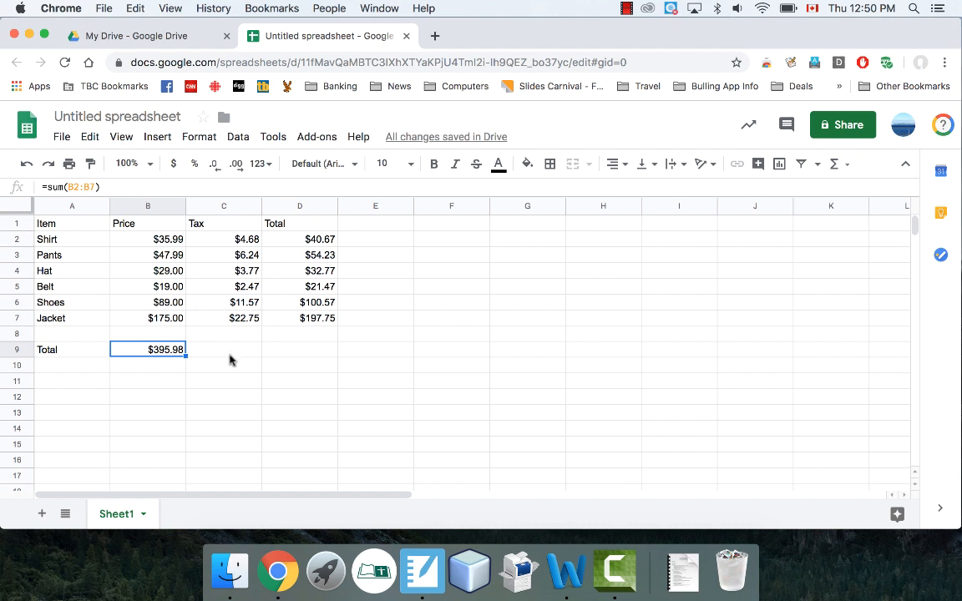
# - Sum the tax amounts in cell C9 with the formula =sum(C2:C7) and check the entered formula
pyautogui.press('Tab')
pyautogui.write('=')
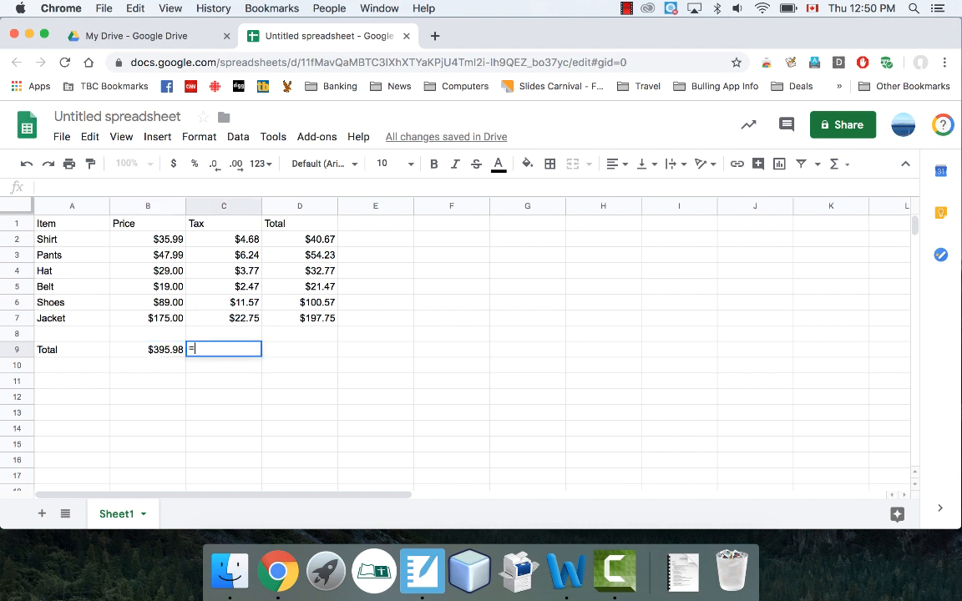
pyautogui.write('sum(')
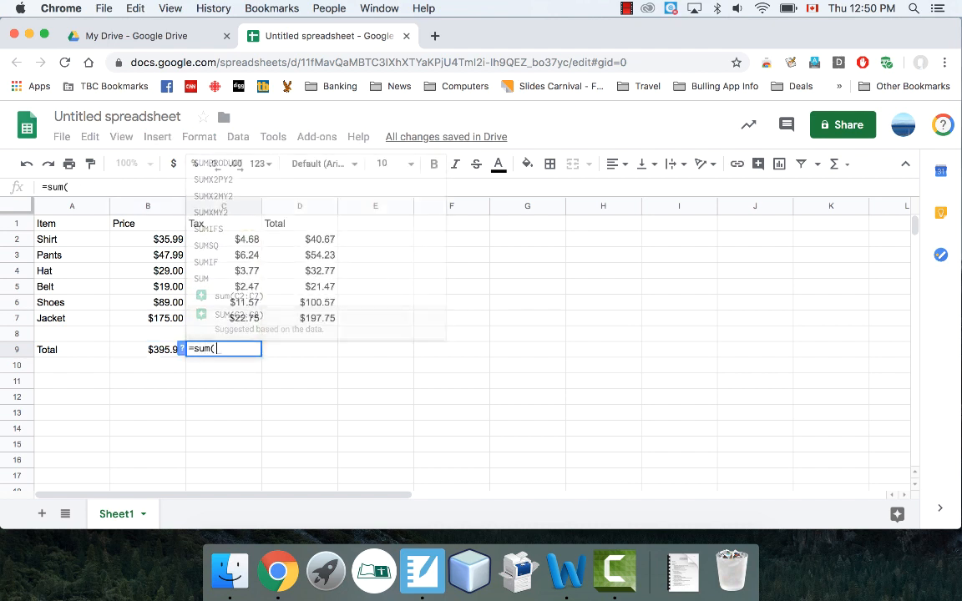
pyautogui.click(241, 240)
pyautogui.moveTo(241, 239); pyautogui.dragTo(242, 325)
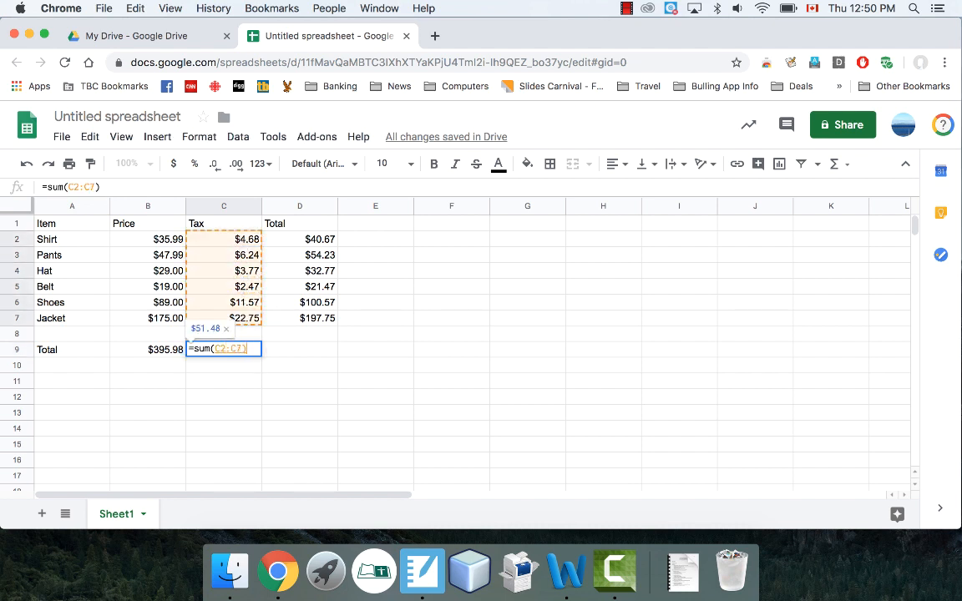
pyautogui.write(')')
pyautogui.press('Return')
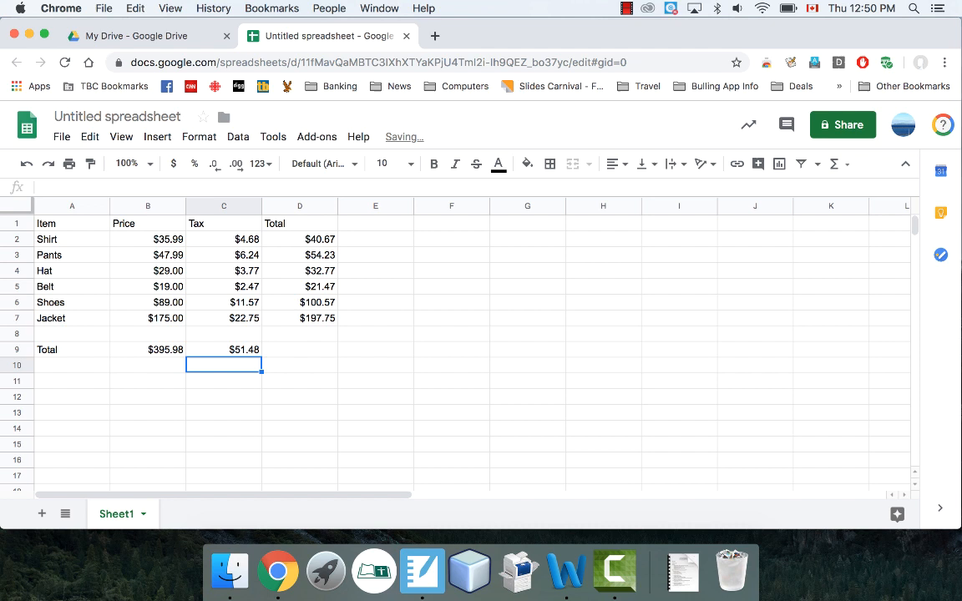
pyautogui.click(246, 351)
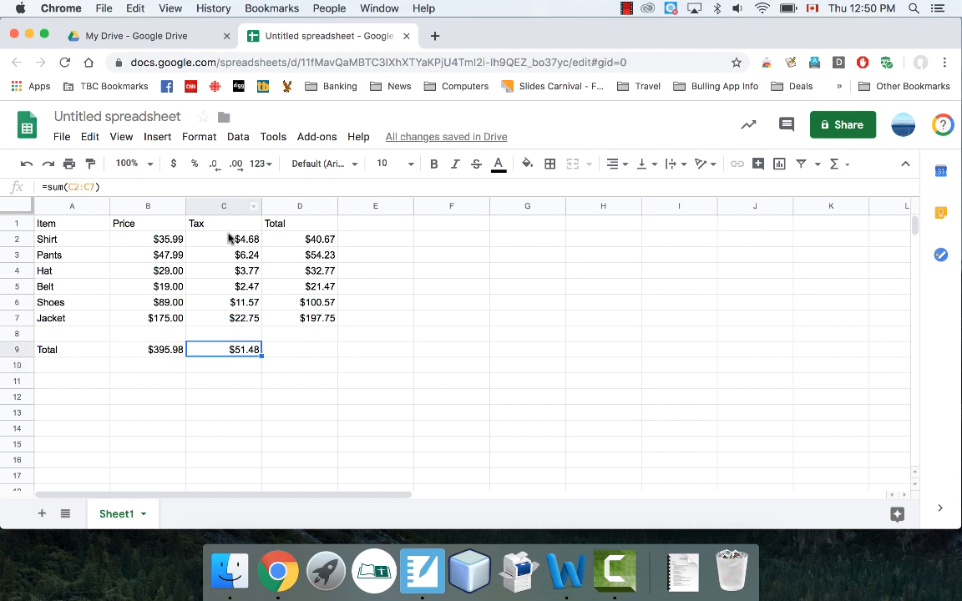
# - Sum the item totals in cell D9 with the formula =sum(D2:D7) and compare it with the formula in cell D2
pyautogui.click(308, 357)
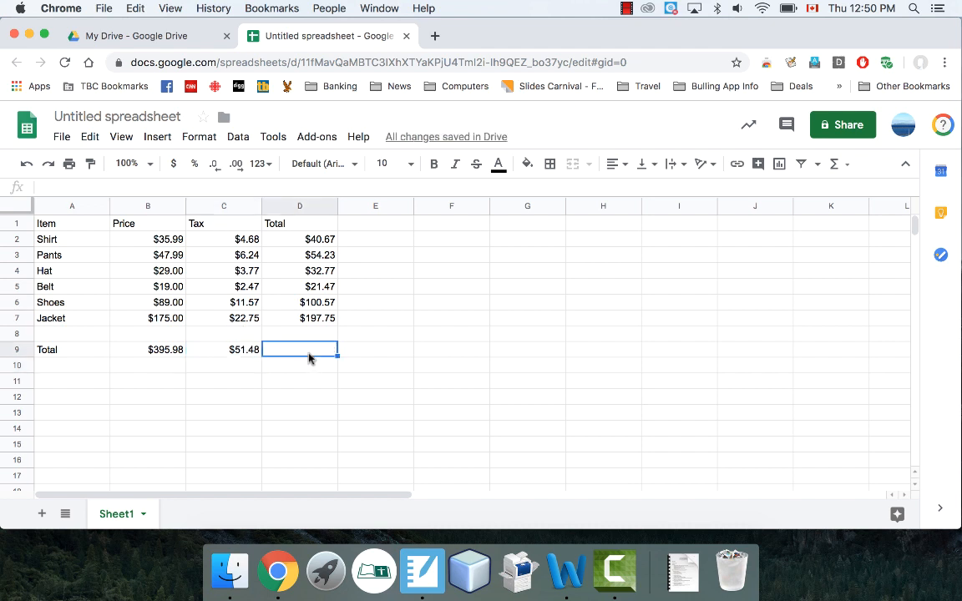
pyautogui.write('=sum')
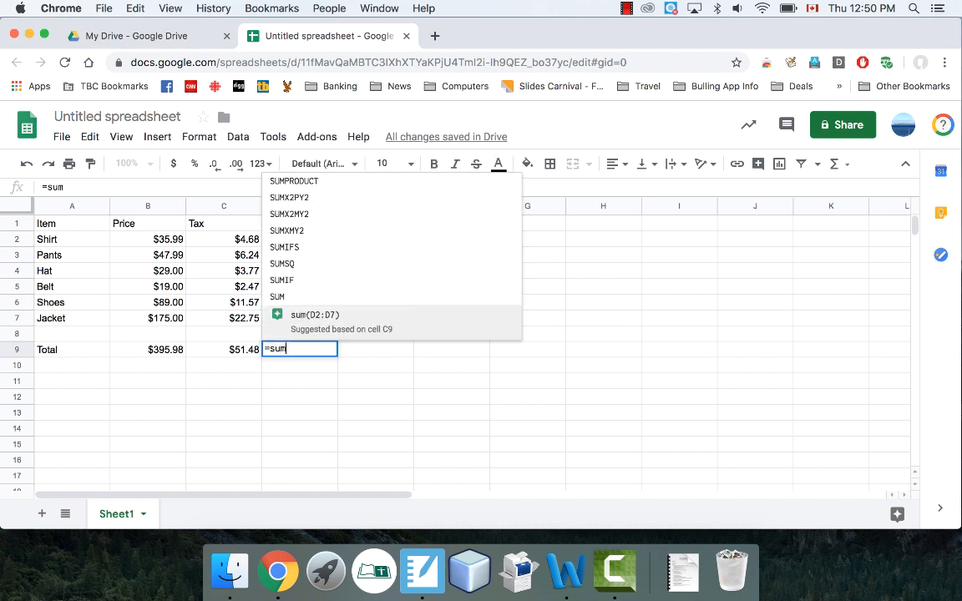
pyautogui.write('(')
pyautogui.moveTo(288, 240); pyautogui.dragTo(305, 323)
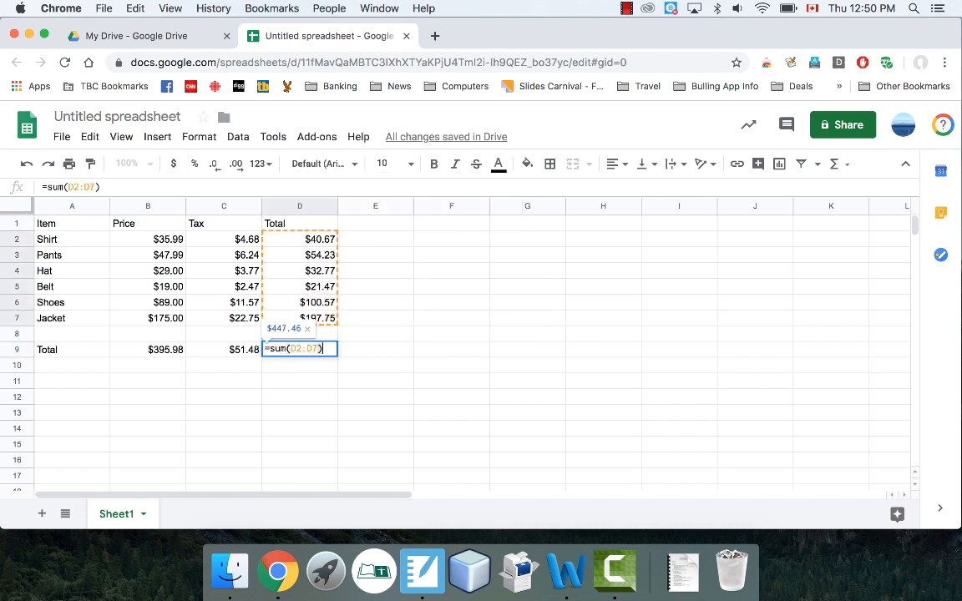
pyautogui.press('Return')
pyautogui.click(321, 352)
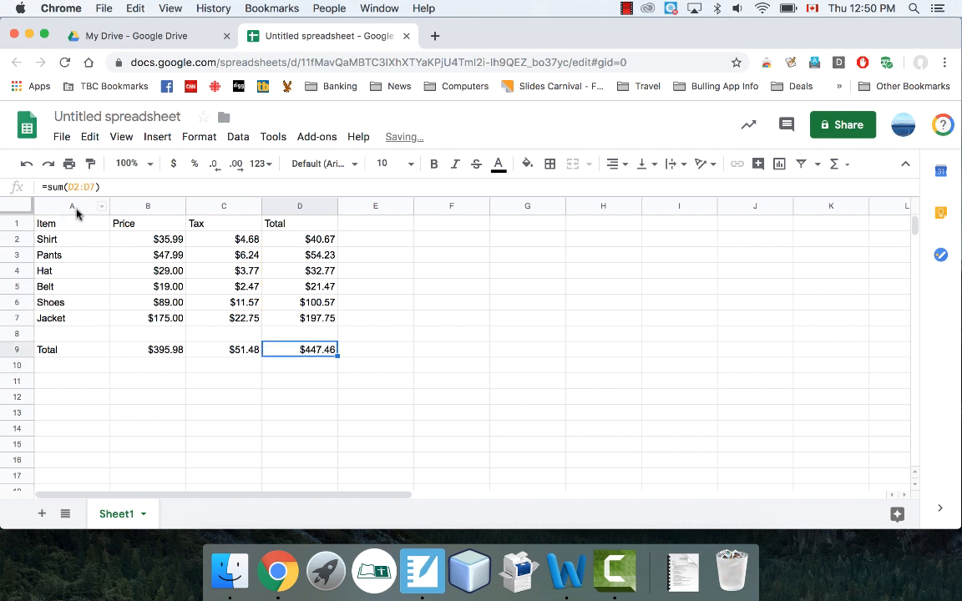
pyautogui.click(269, 240)
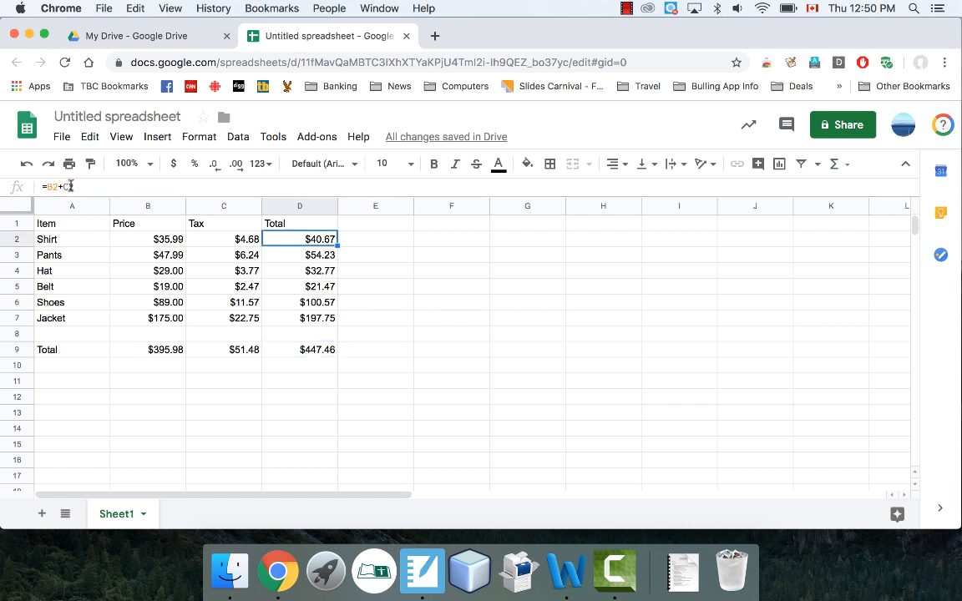
pyautogui.click(305, 352)
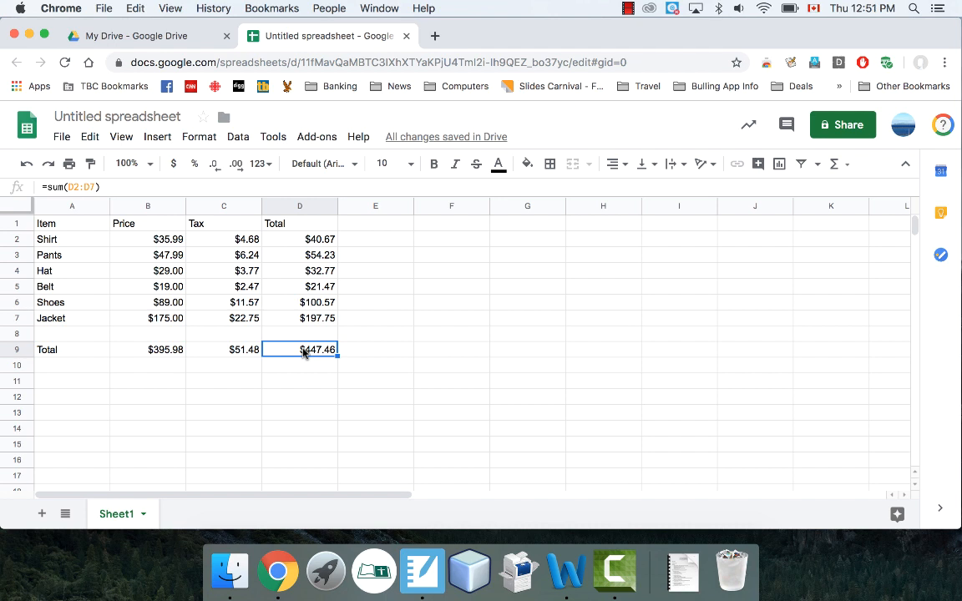
# - Set the Jacket price in cell B7 to 150 and check the dependent formulas in C7, D7 and D9
pyautogui.click(164, 325)
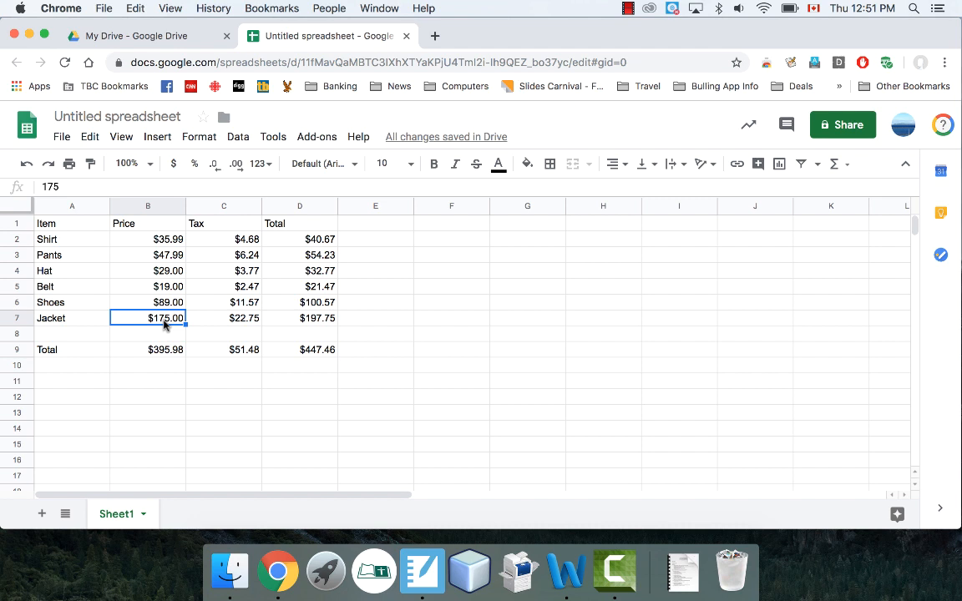
pyautogui.write('150')
pyautogui.press('Return')
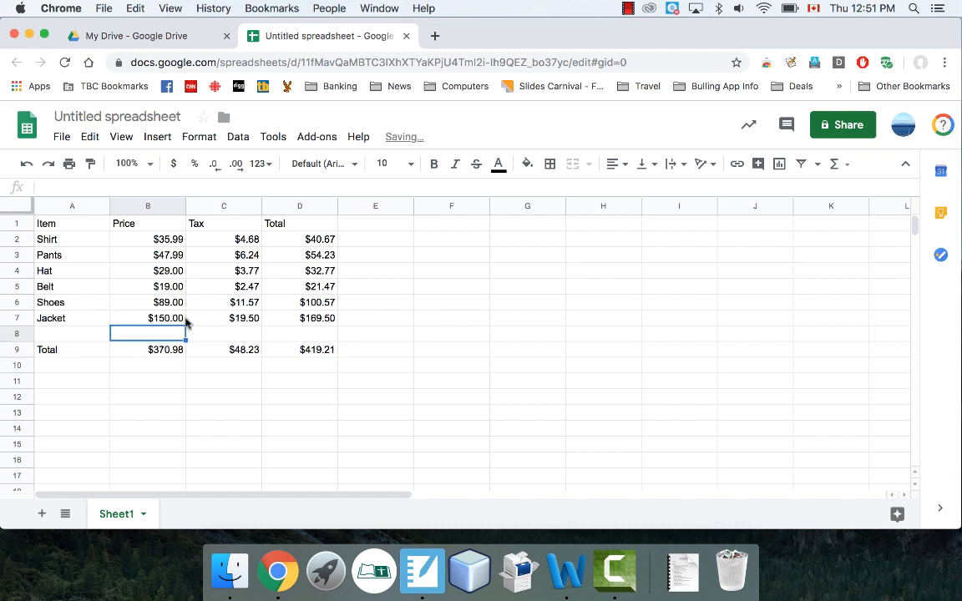
pyautogui.click(255, 321)
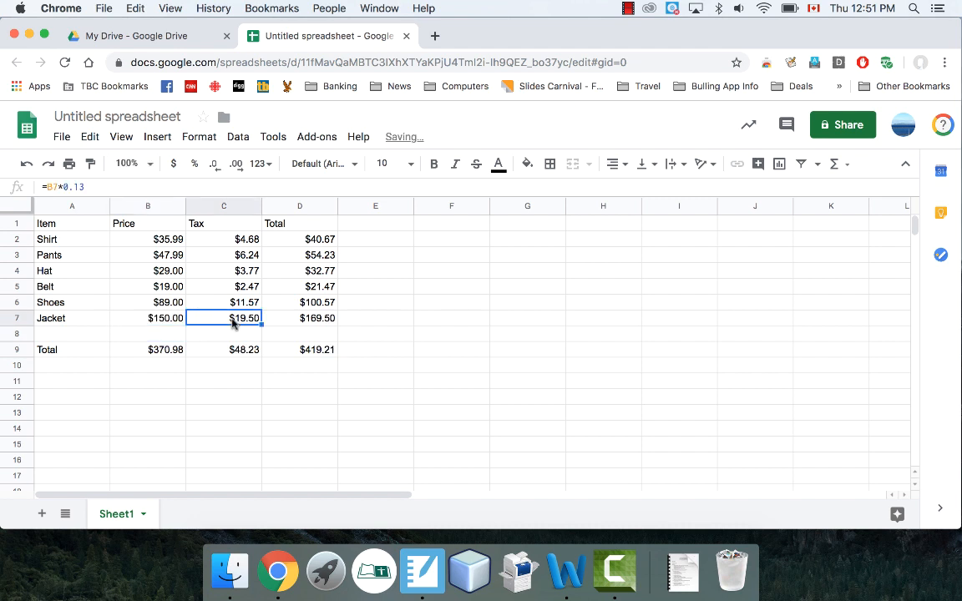
pyautogui.click(318, 318)
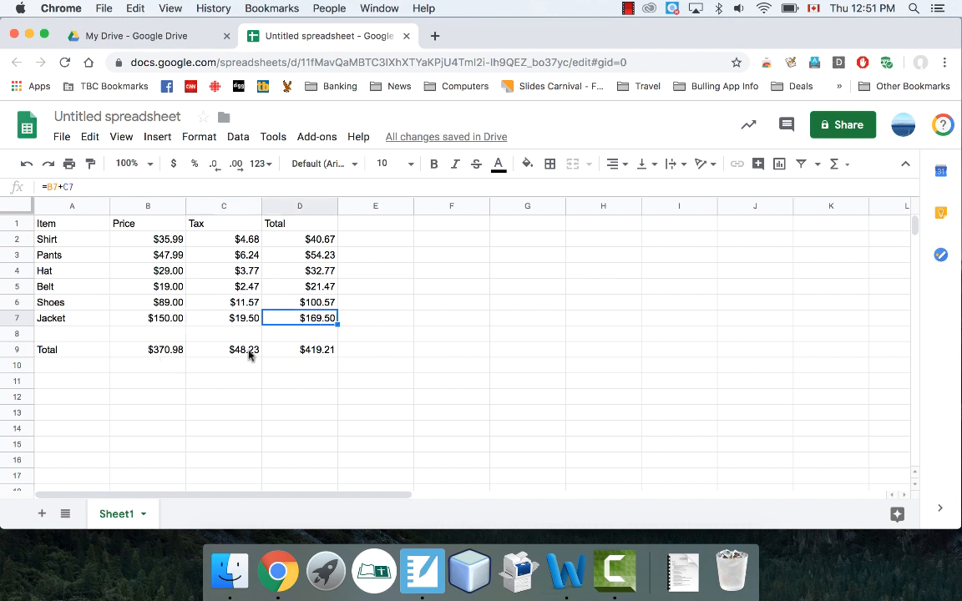
pyautogui.click(315, 351)
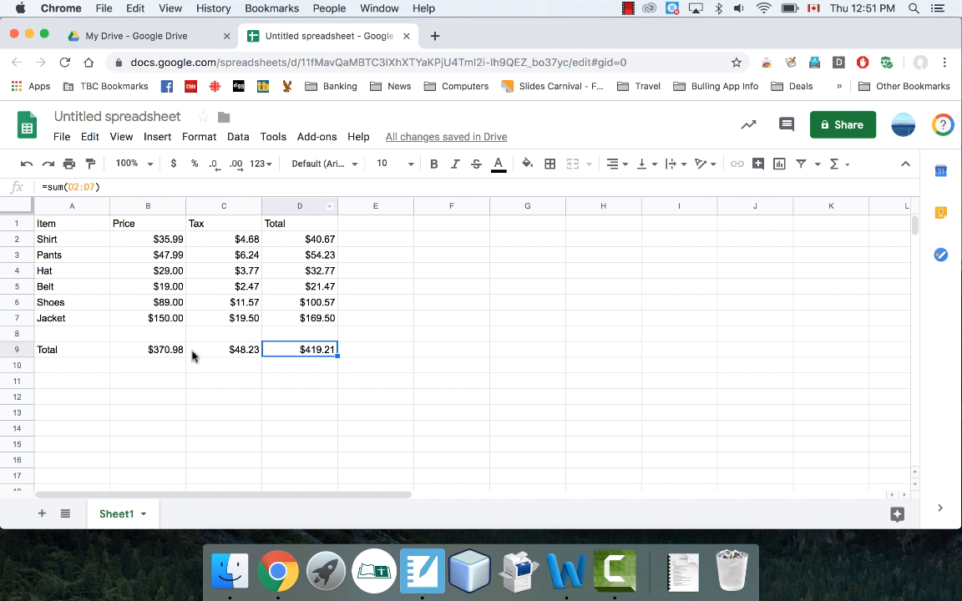
# - Restore the Jacket price in cell B7 to 175
pyautogui.click(162, 318)
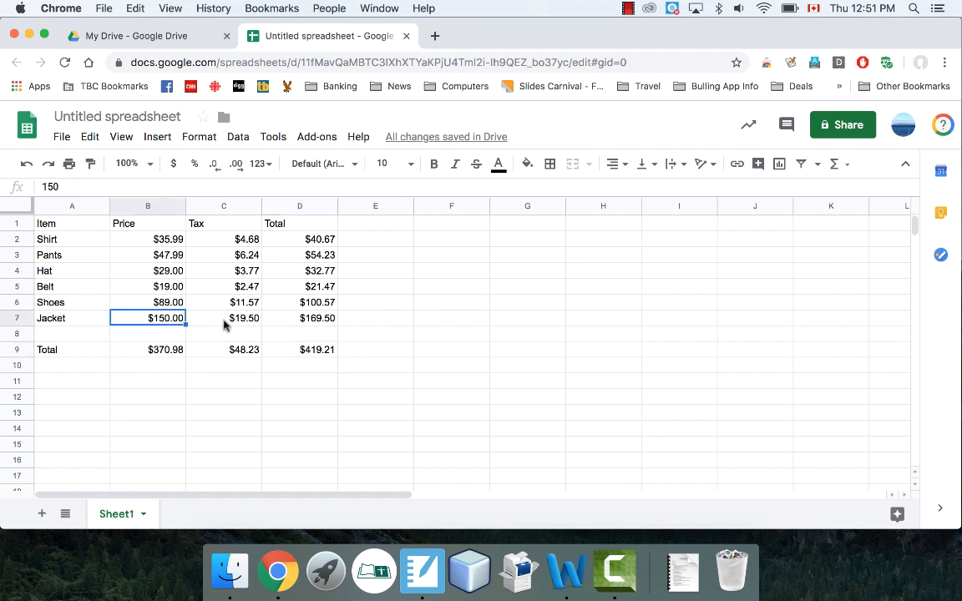
pyautogui.write('175')
pyautogui.press('Return')
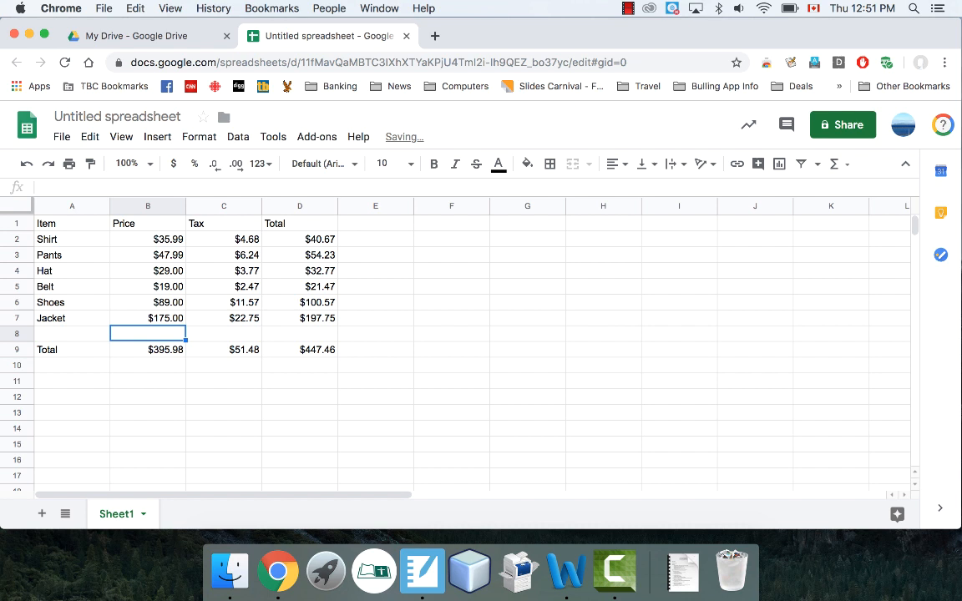
# - Make the Total row bold across cells A9 to D9
pyautogui.click(254, 350)
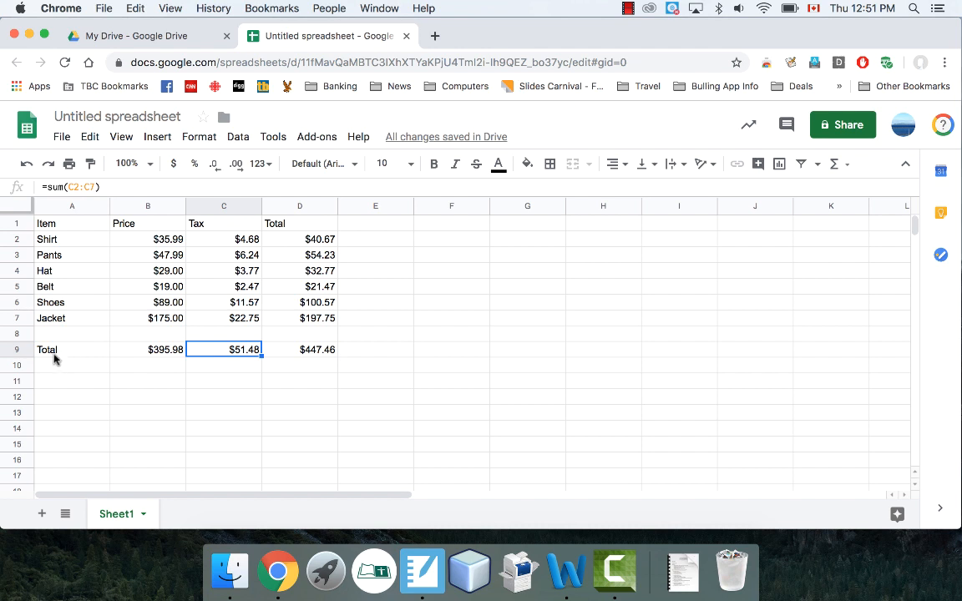
pyautogui.moveTo(54, 356); pyautogui.dragTo(290, 352)
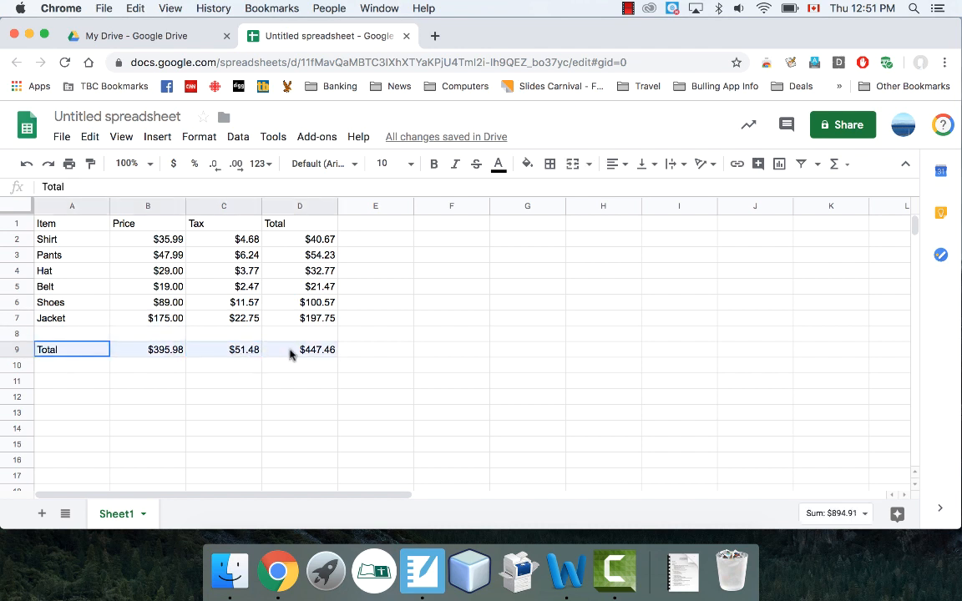
pyautogui.click(434, 163)
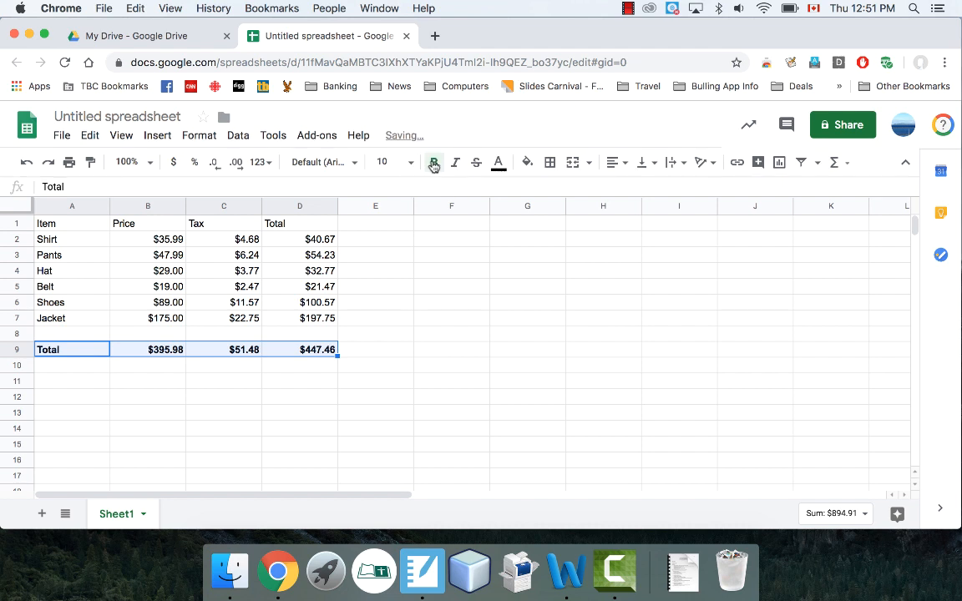
pyautogui.click(359, 365)
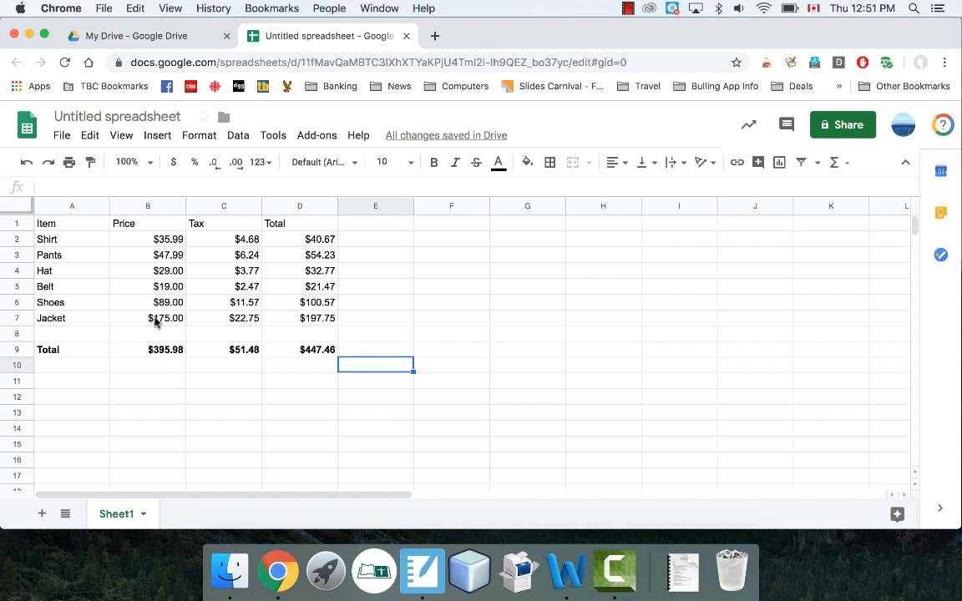
# - Add the row label Price Average in cell A11
pyautogui.click(65, 380)
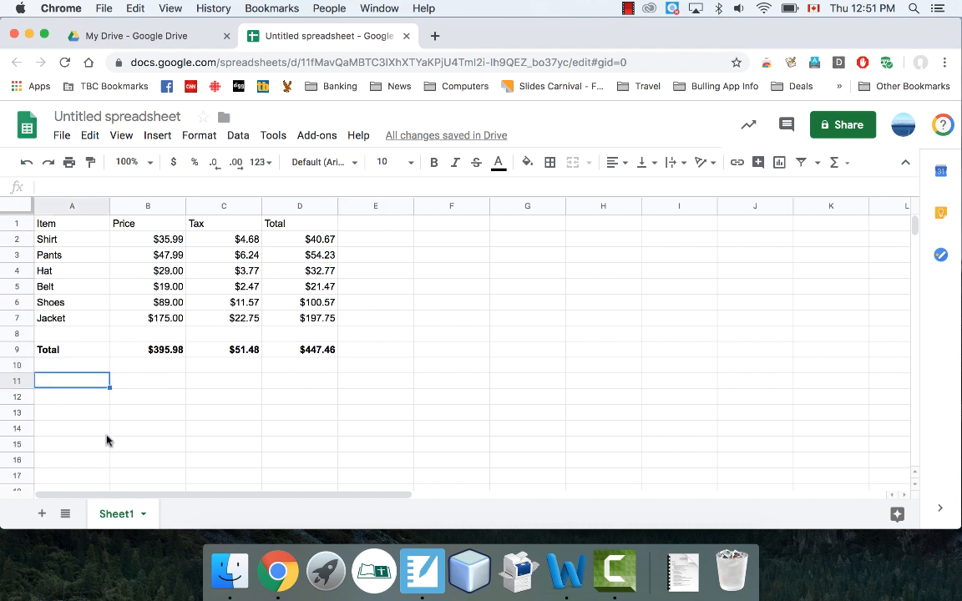
pyautogui.write('Price Ave')
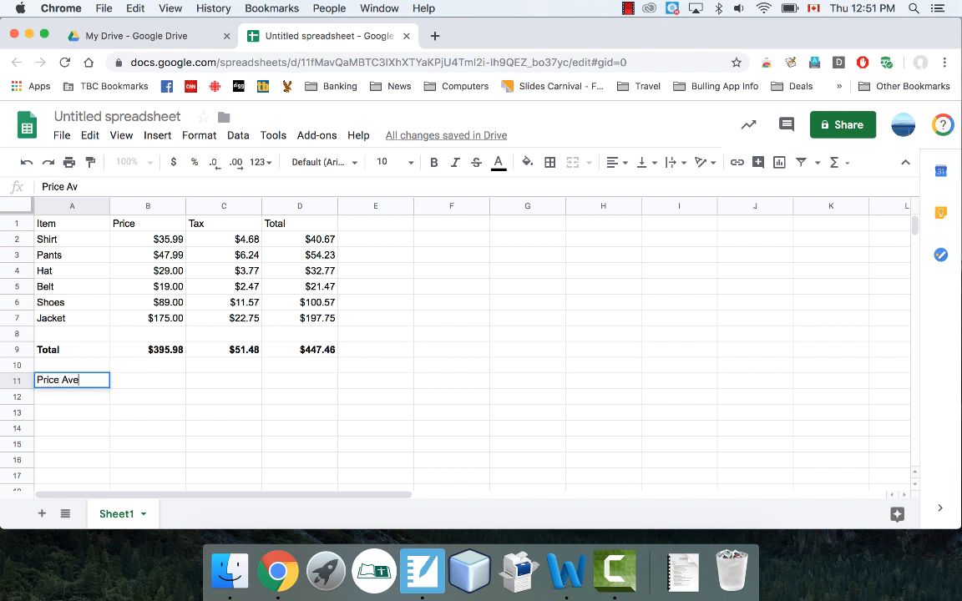
pyautogui.write('rage')
pyautogui.press('Return')
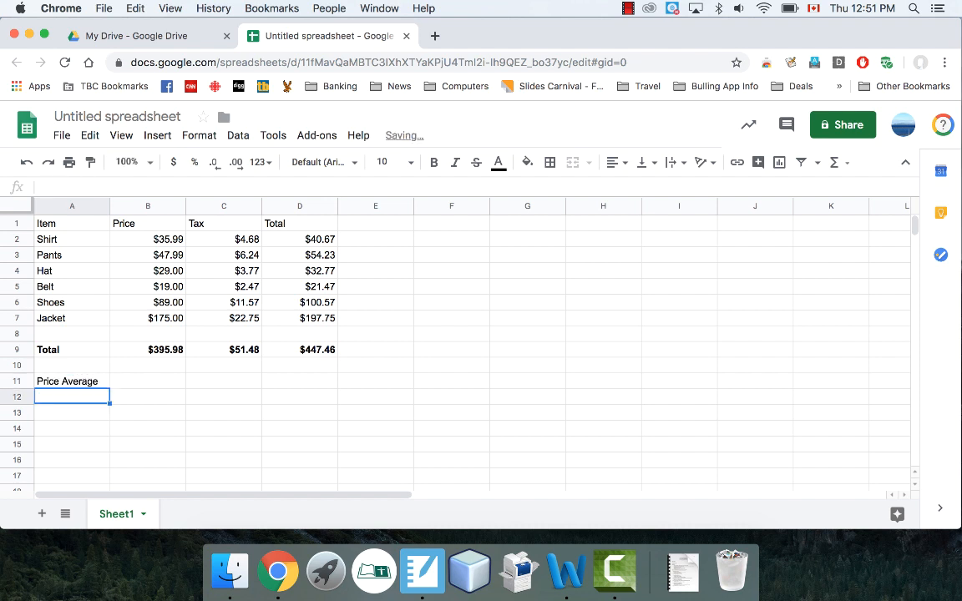
# - Calculate the average item price in cell B11 with the formula =average(B2:B7) and check the entered formula
pyautogui.click(147, 386)
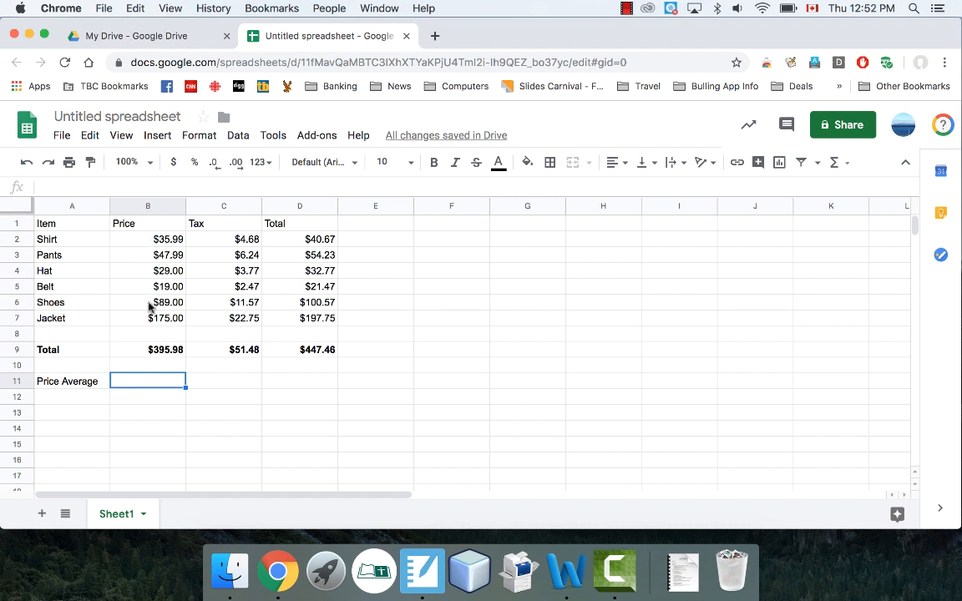
pyautogui.write('=')
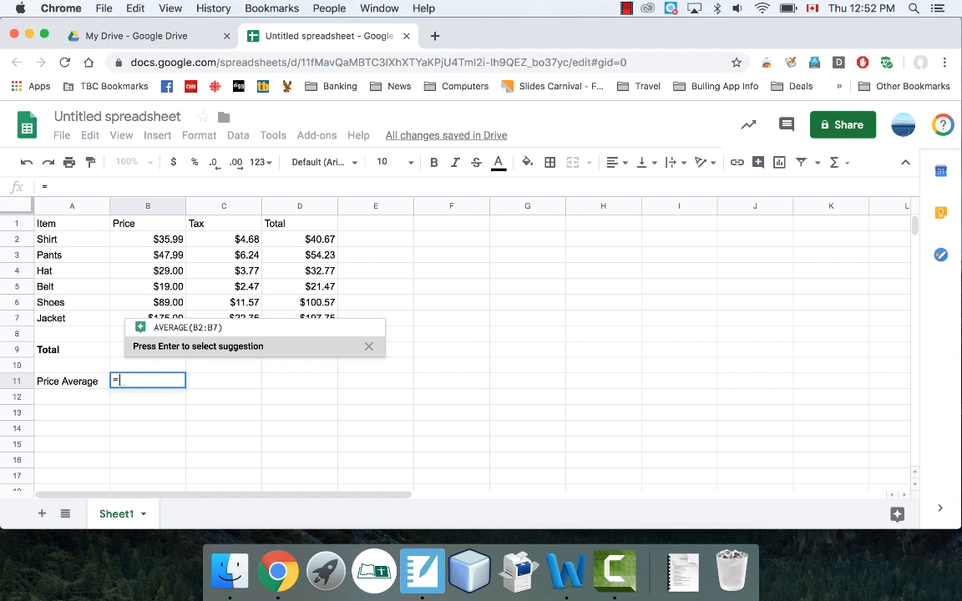
pyautogui.write('ave')
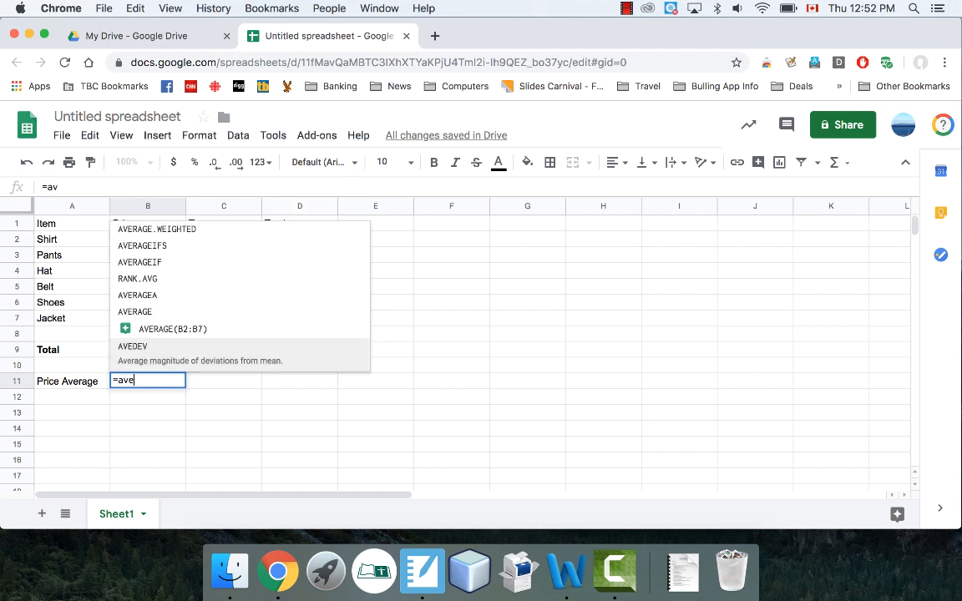
pyautogui.write('rage')
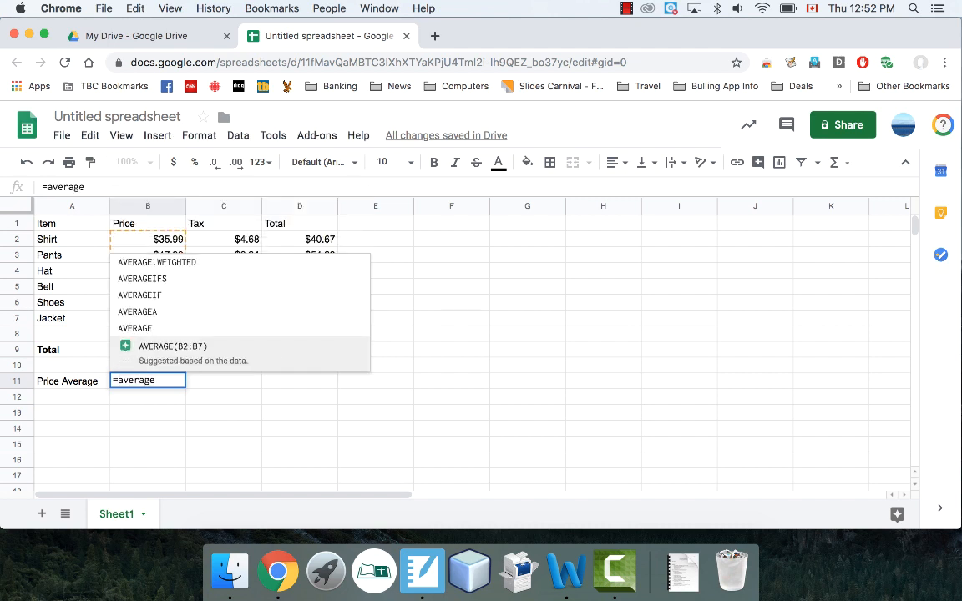
pyautogui.write('(')
pyautogui.moveTo(166, 241); pyautogui.dragTo(155, 319)
pyautogui.write(')')
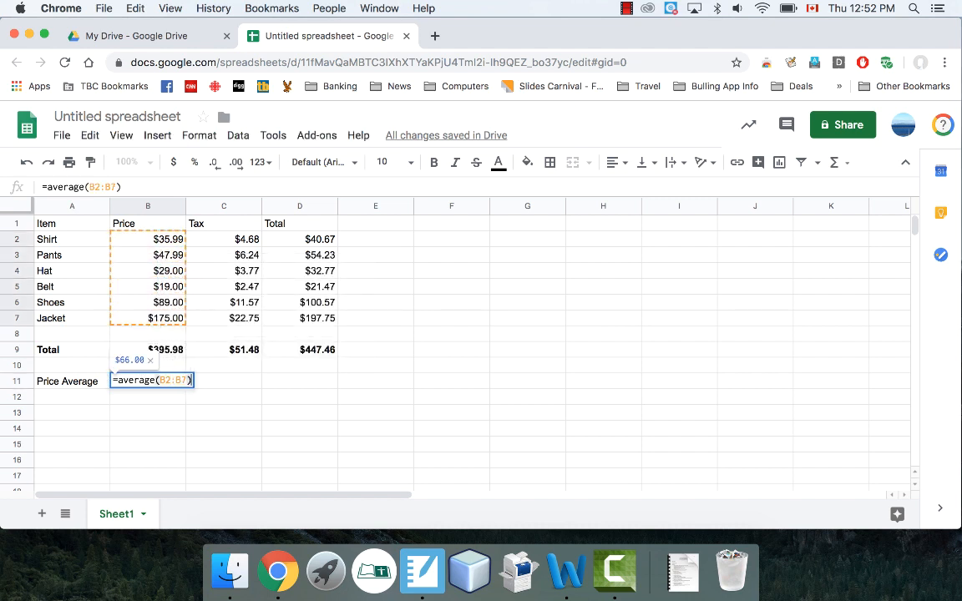
pyautogui.press('Return')
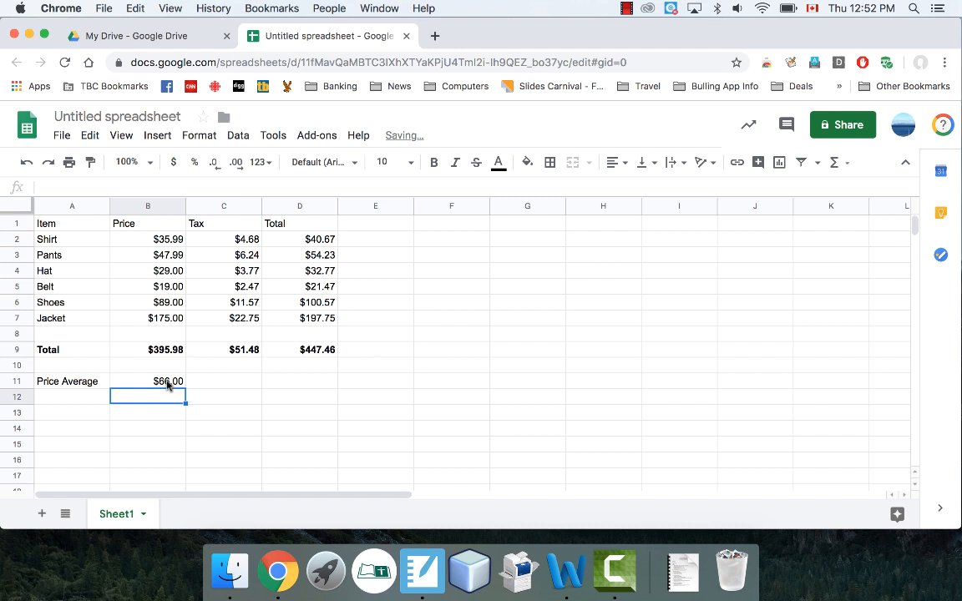
pyautogui.click(177, 380)
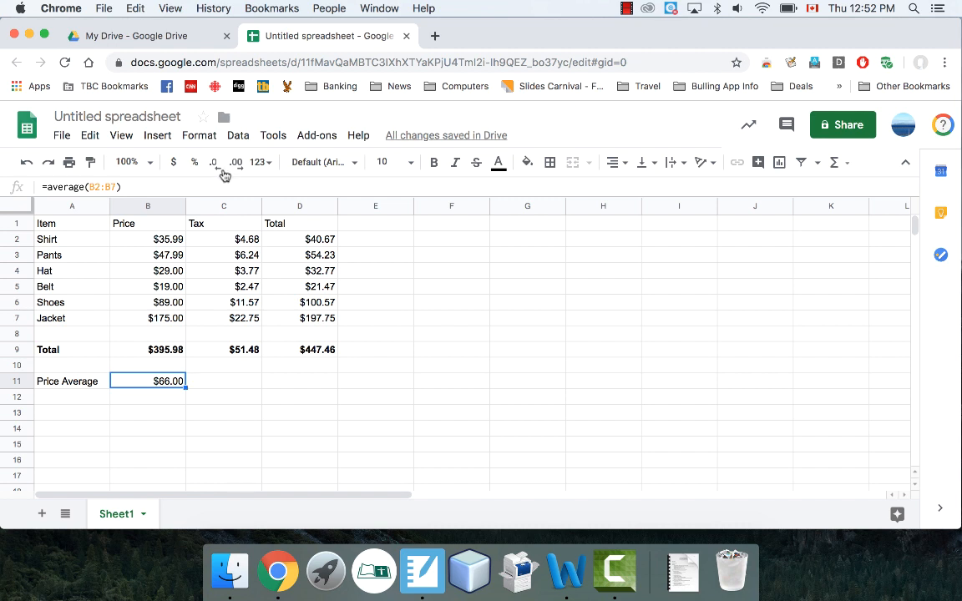
# - Open the online help page listing all available spreadsheet functions
pyautogui.click(302, 139)
pyautogui.moveTo(264, 139)
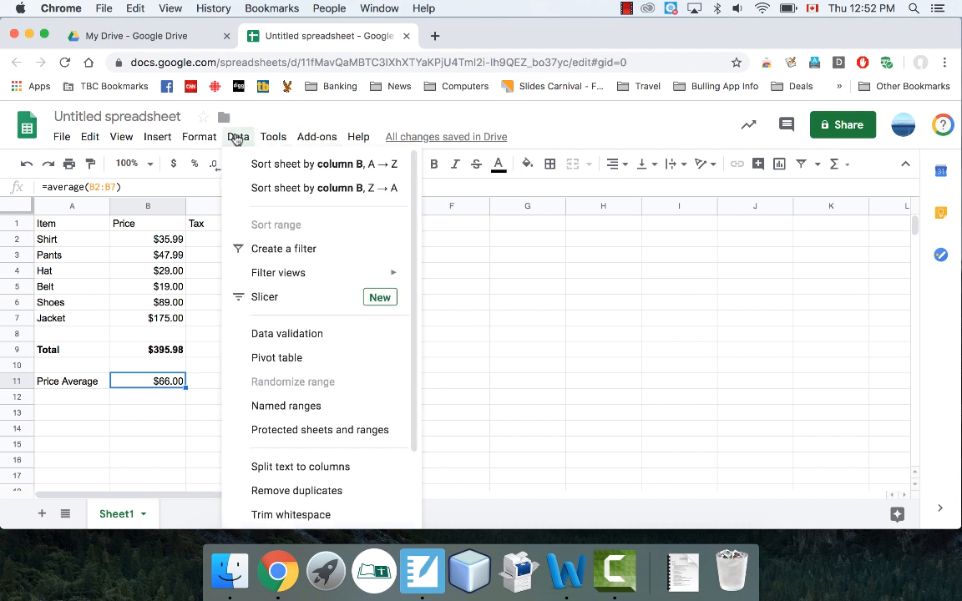
pyautogui.moveTo(367, 136)
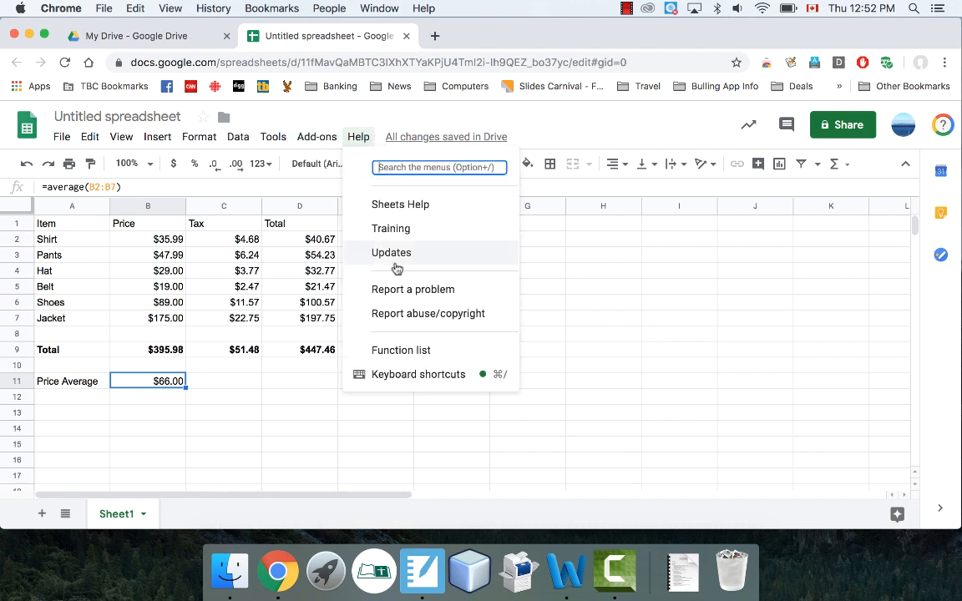
pyautogui.click(404, 354)
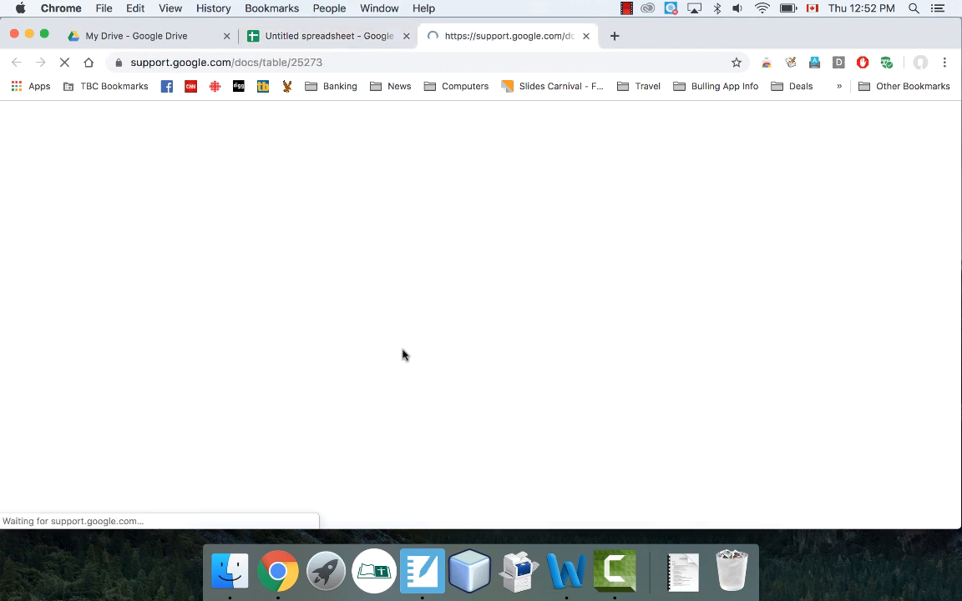
# - Look through the function list from the Array, Database, Date and Engineering entries to the Financial, Info, Logical and Lookup entries
pyautogui.scroll(-5, 278, 332)
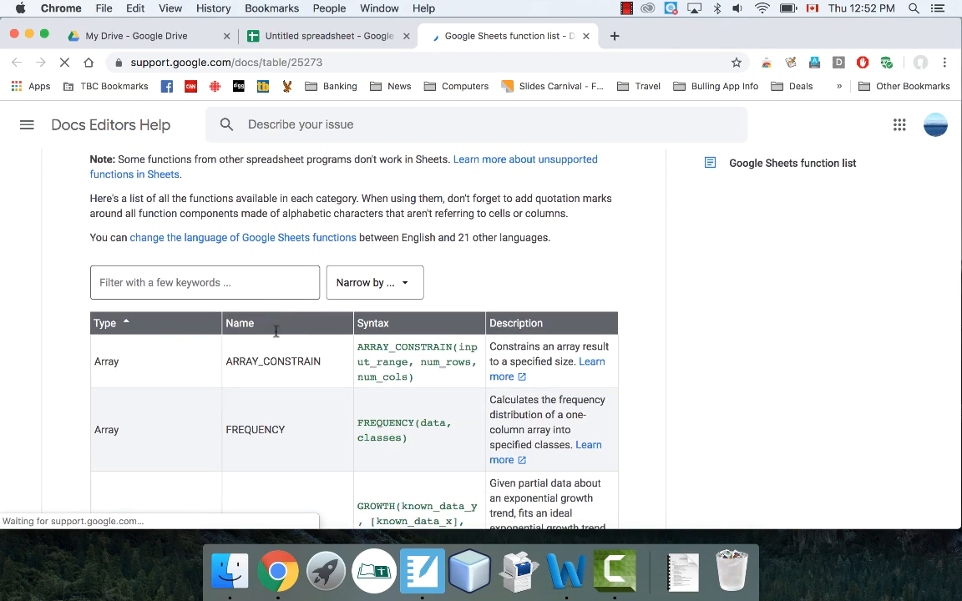
pyautogui.scroll(-8, 278, 334)
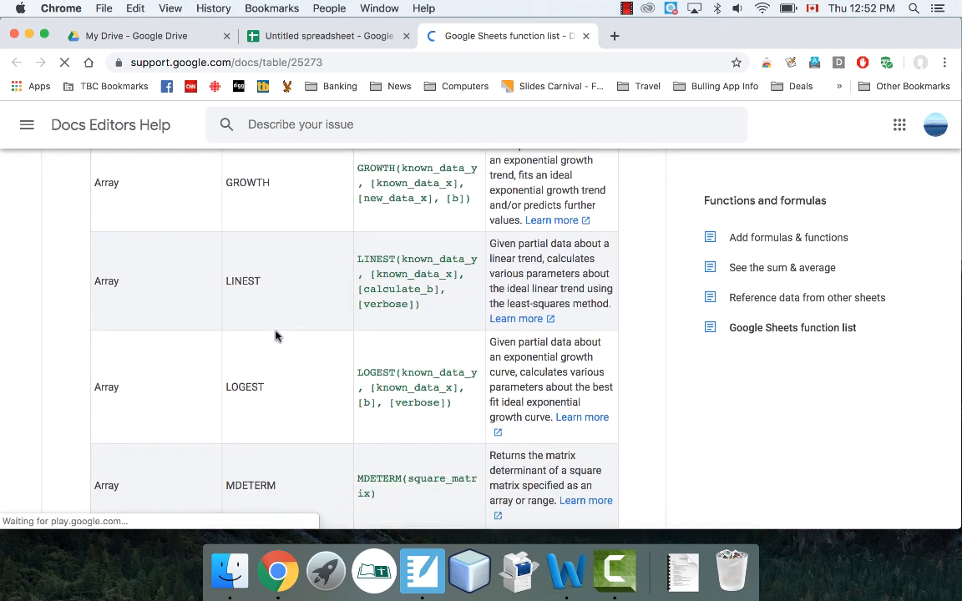
pyautogui.scroll(-15, 278, 336)
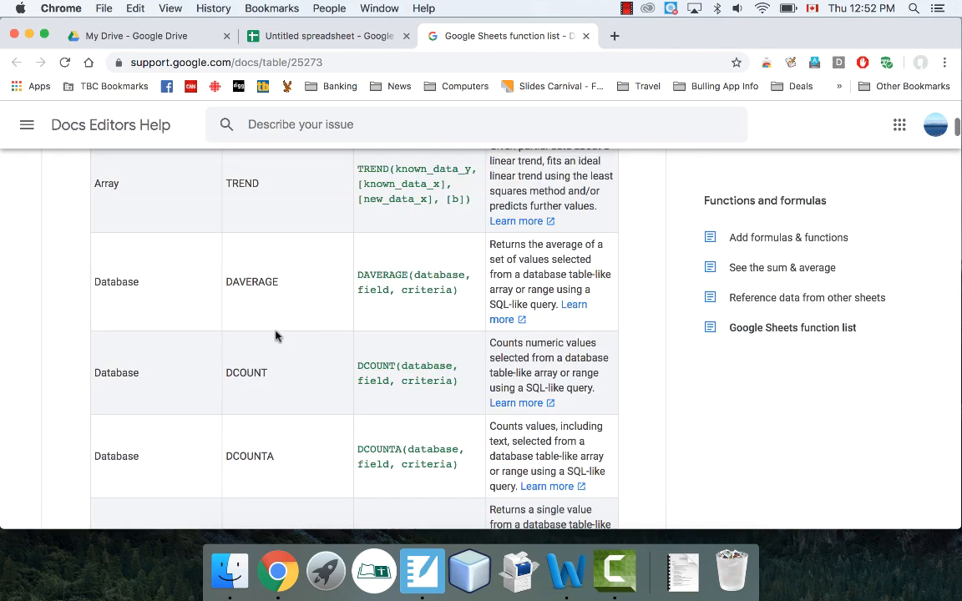
pyautogui.scroll(-4, 278, 335)
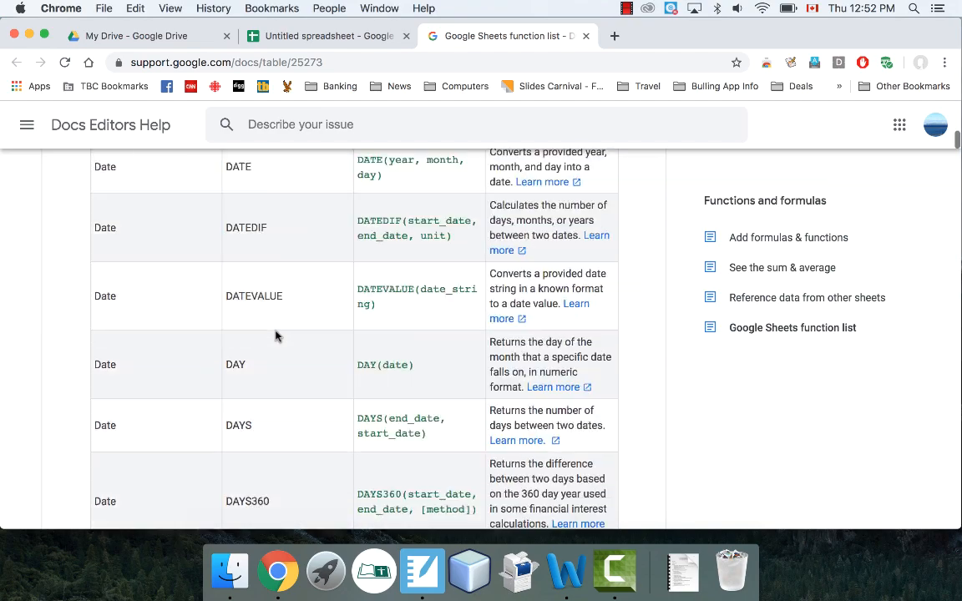
pyautogui.scroll(-10, 278, 336)
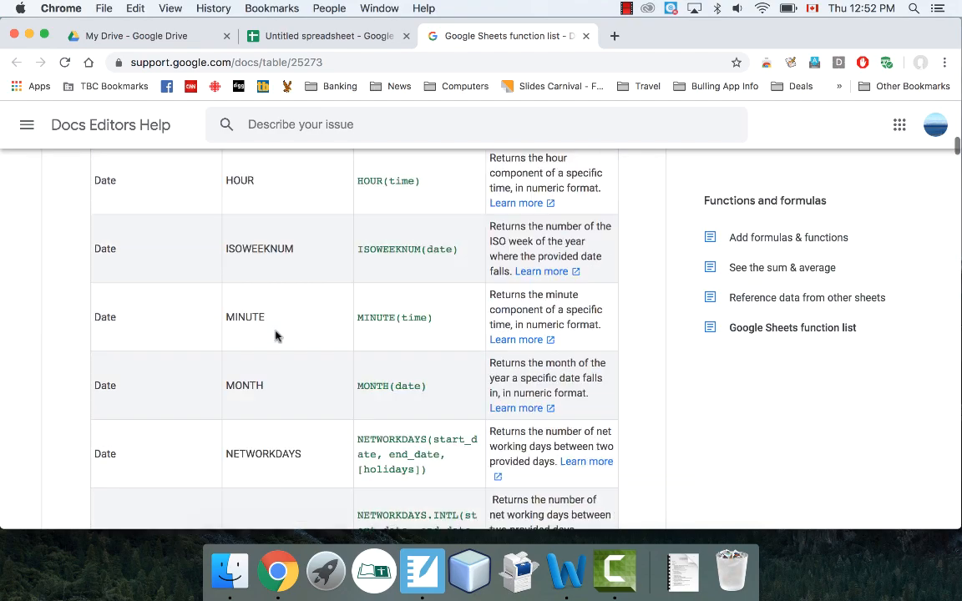
pyautogui.scroll(-4, 278, 336)
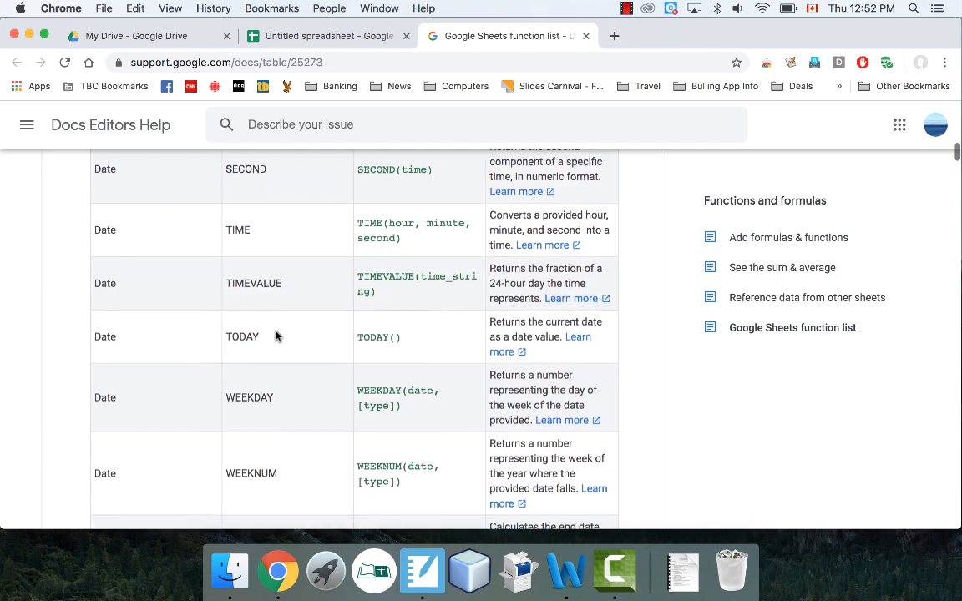
pyautogui.scroll(-9, 253, 317)
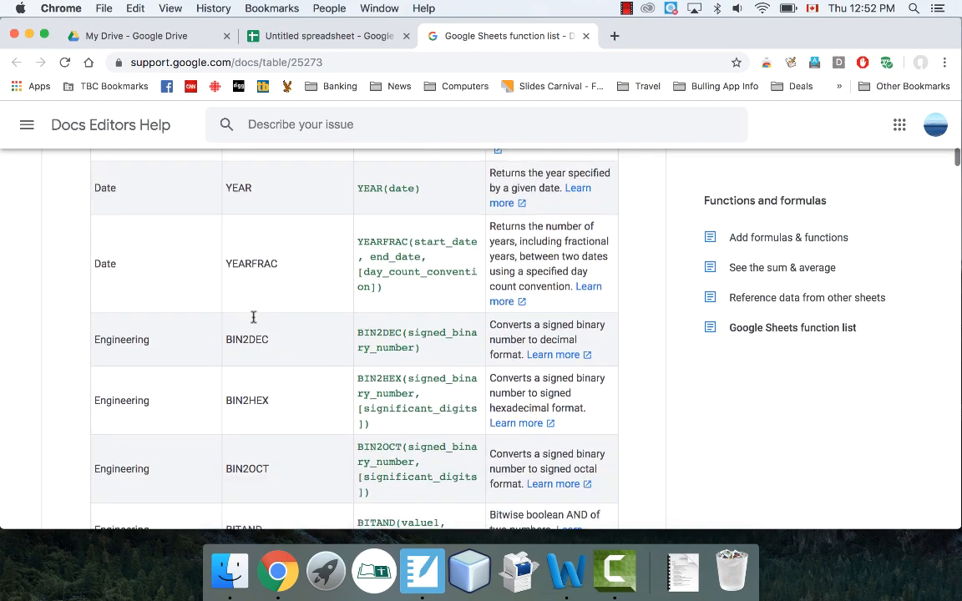
pyautogui.scroll(-15, 253, 321)
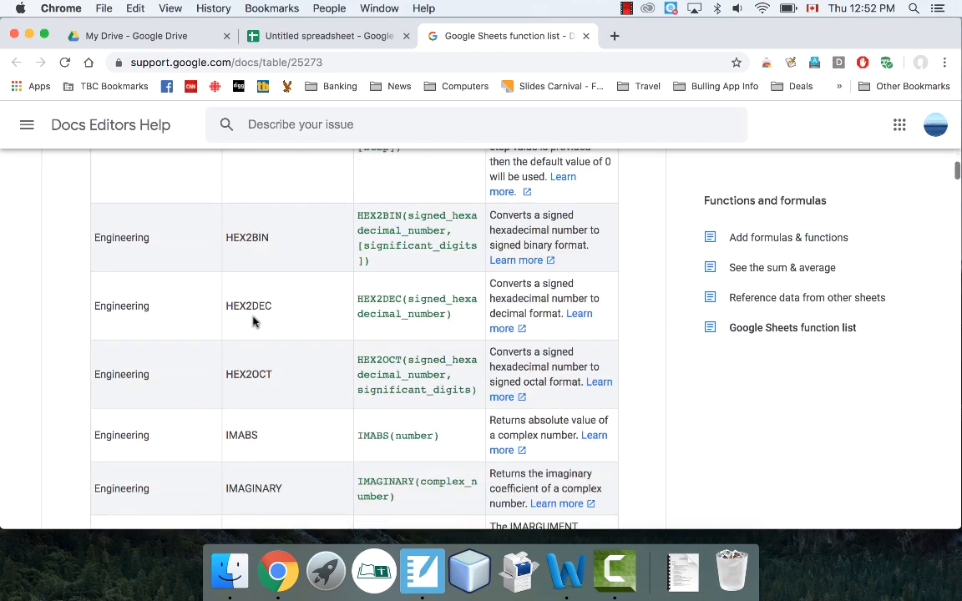
pyautogui.scroll(-13, 253, 321)
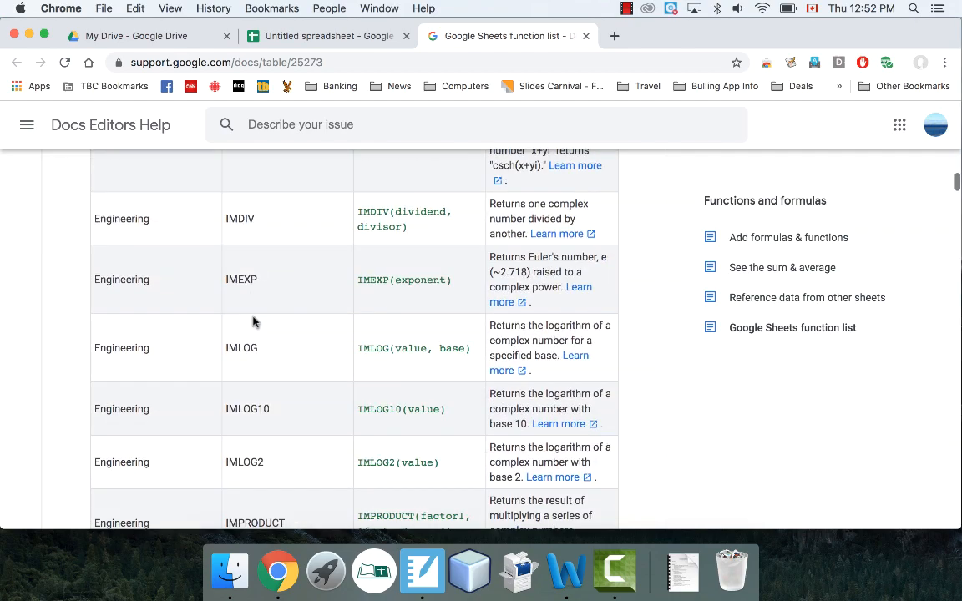
pyautogui.scroll(-13, 253, 321)
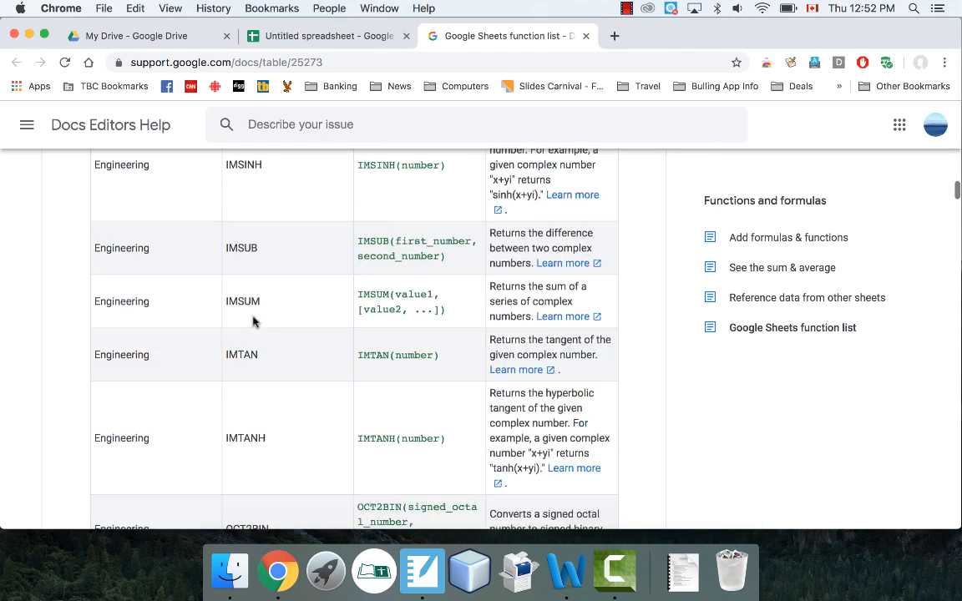
pyautogui.scroll(-14, 253, 321)
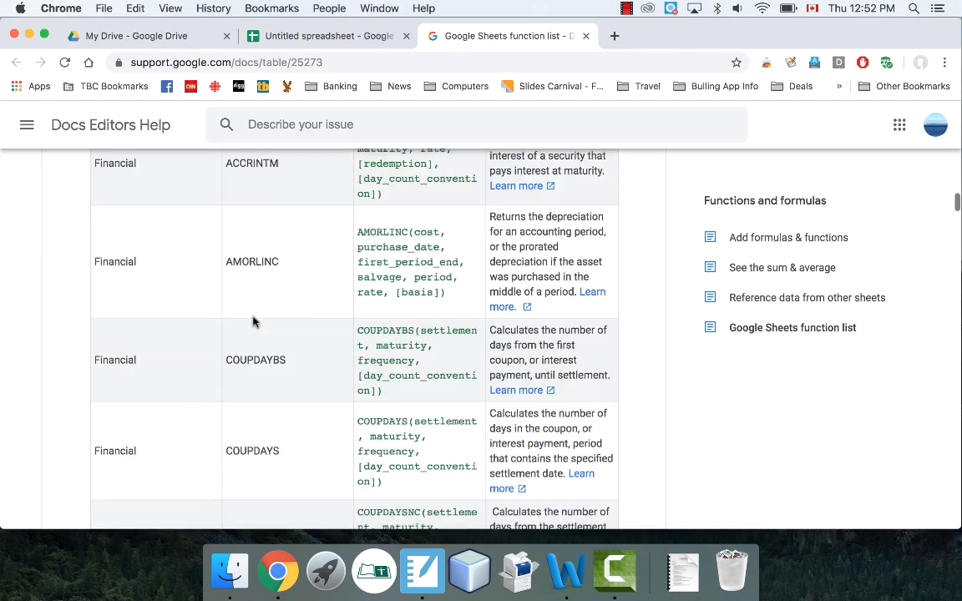
pyautogui.scroll(-15, 116, 318)
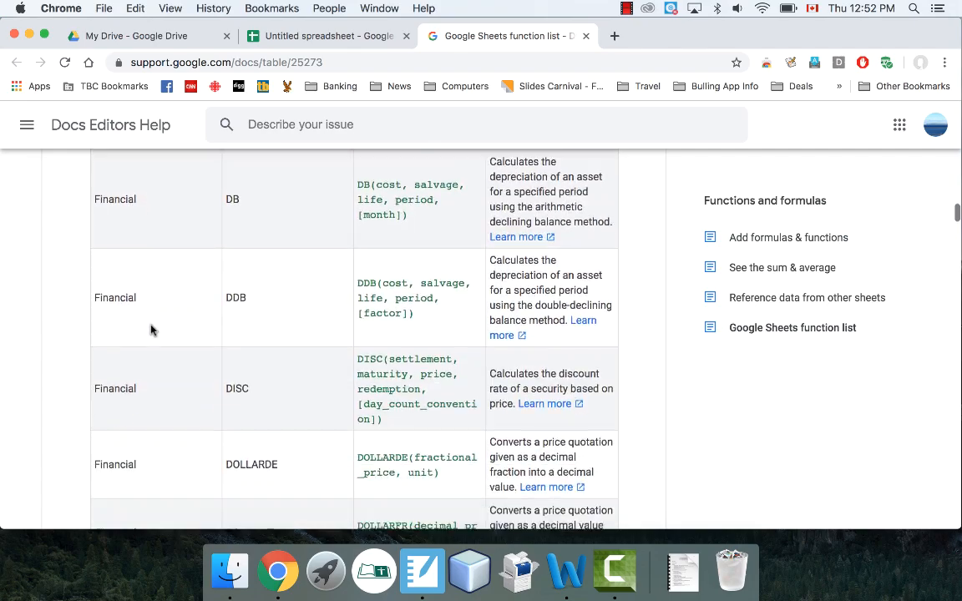
pyautogui.scroll(-15, 151, 330)
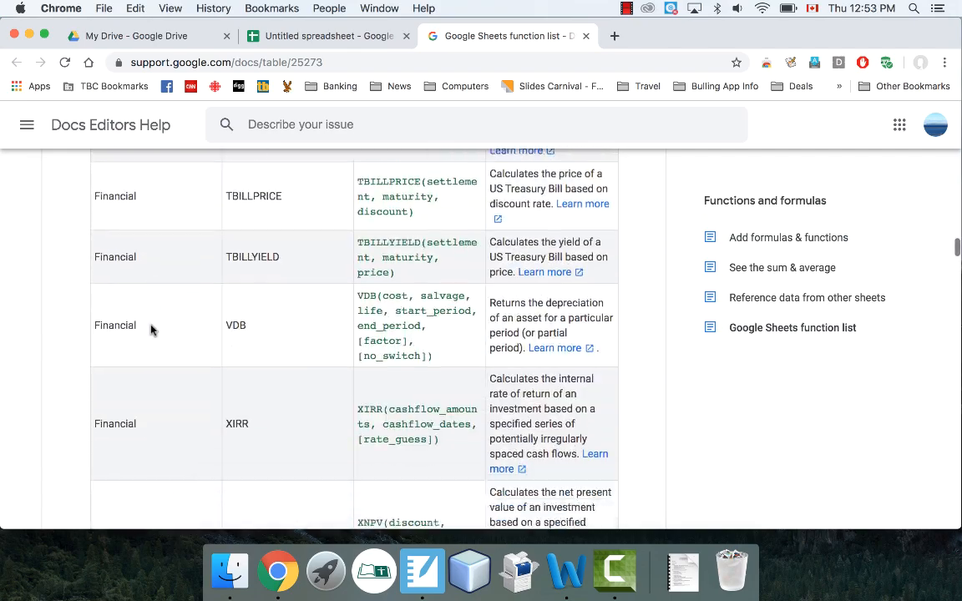
pyautogui.scroll(-15, 151, 330)
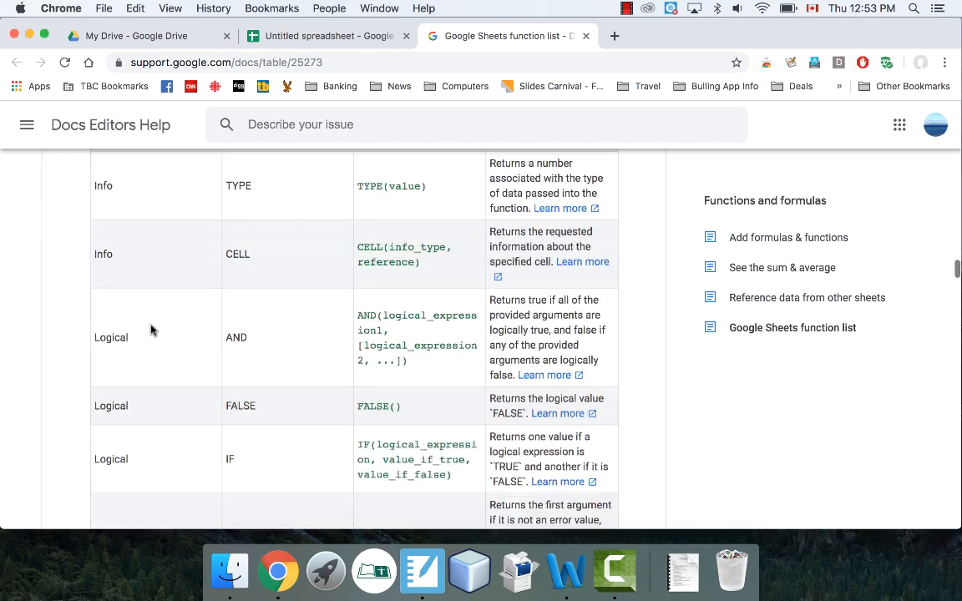
pyautogui.scroll(-15, 151, 330)
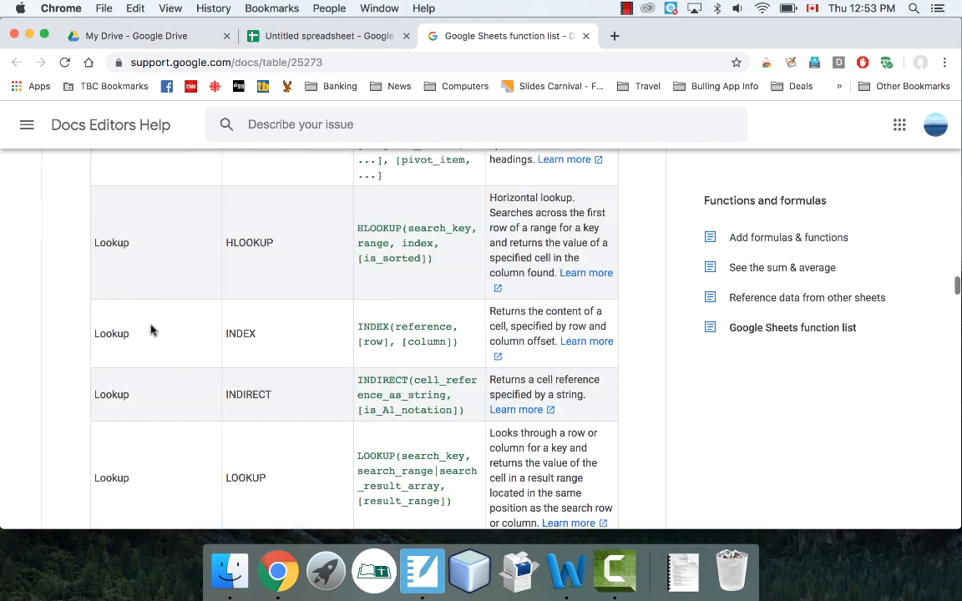
# - Examine the Math functions in the list, from ABS through the rounding functions, with their syntax and descriptions
pyautogui.scroll(-10, 152, 330)
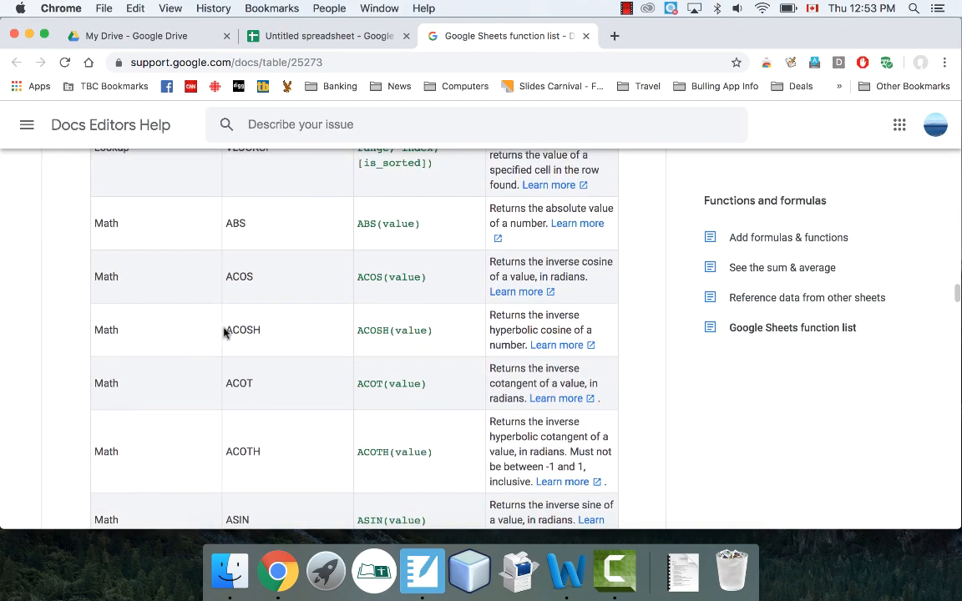
pyautogui.scroll(-5, 177, 399)
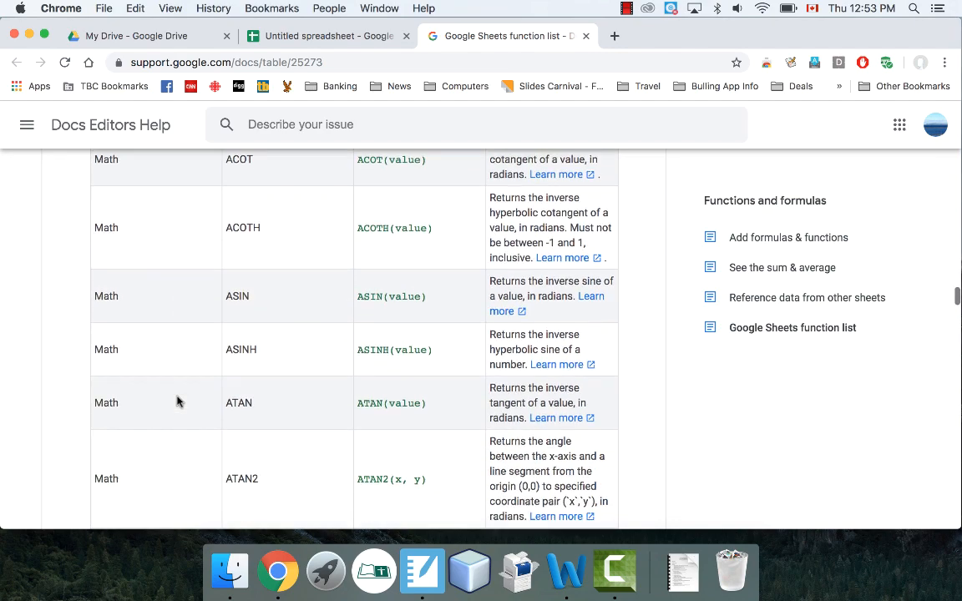
pyautogui.scroll(-3, 178, 401)
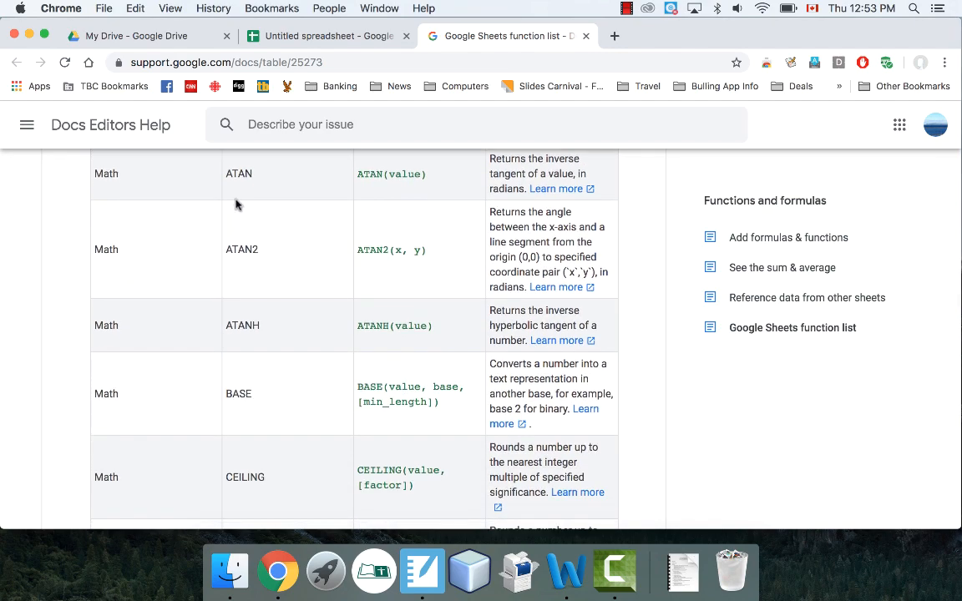
pyautogui.scroll(-5, 186, 383)
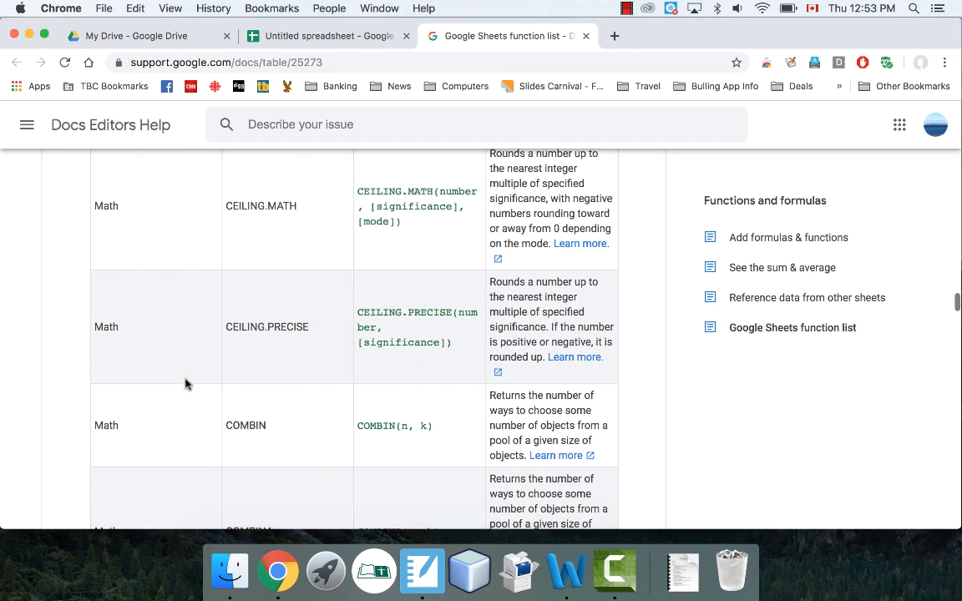
pyautogui.scroll(-1, 185, 384)
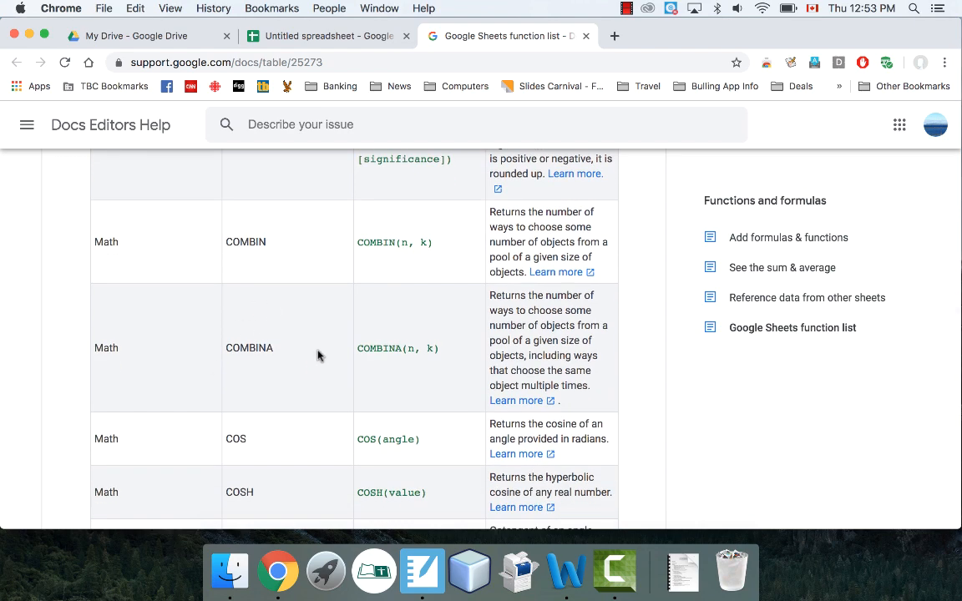
pyautogui.scroll(-8, 188, 368)
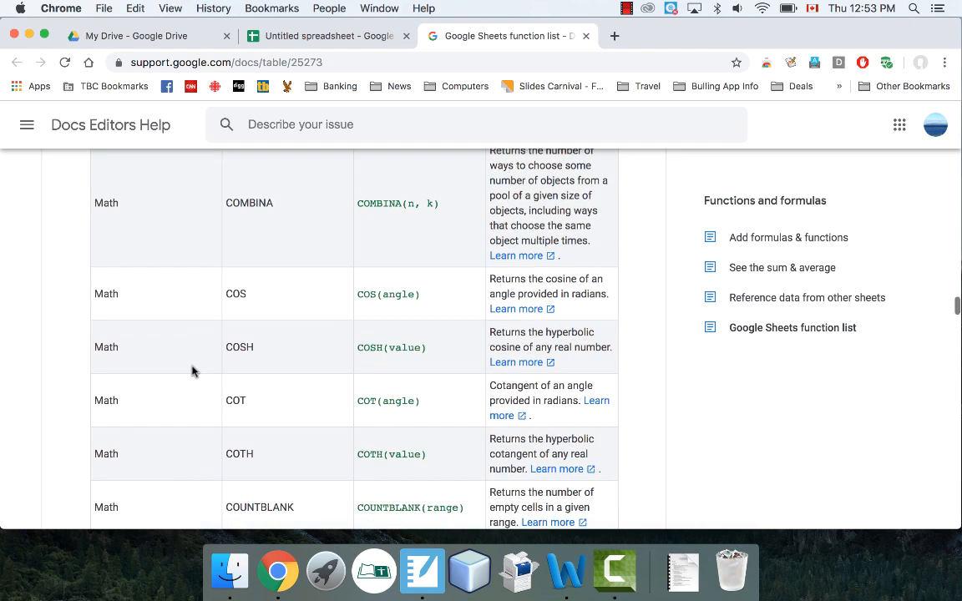
pyautogui.scroll(-10, 192, 370)
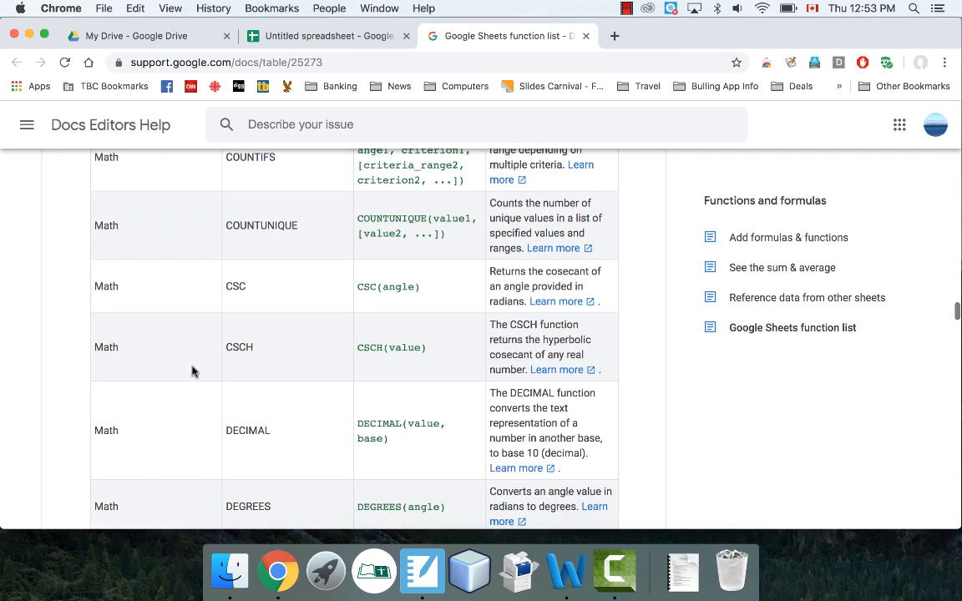
pyautogui.scroll(-10, 192, 371)
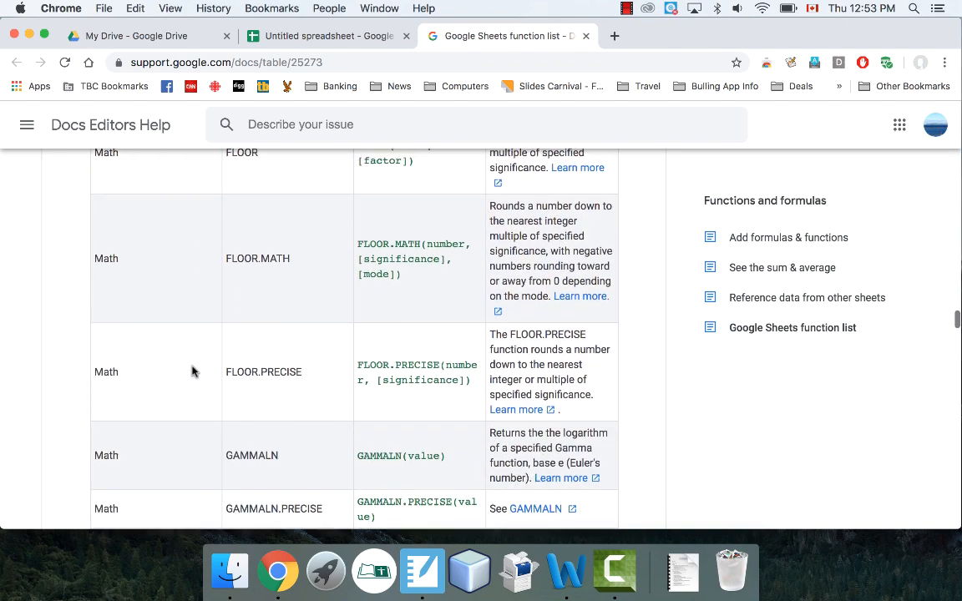
pyautogui.scroll(-10, 192, 370)
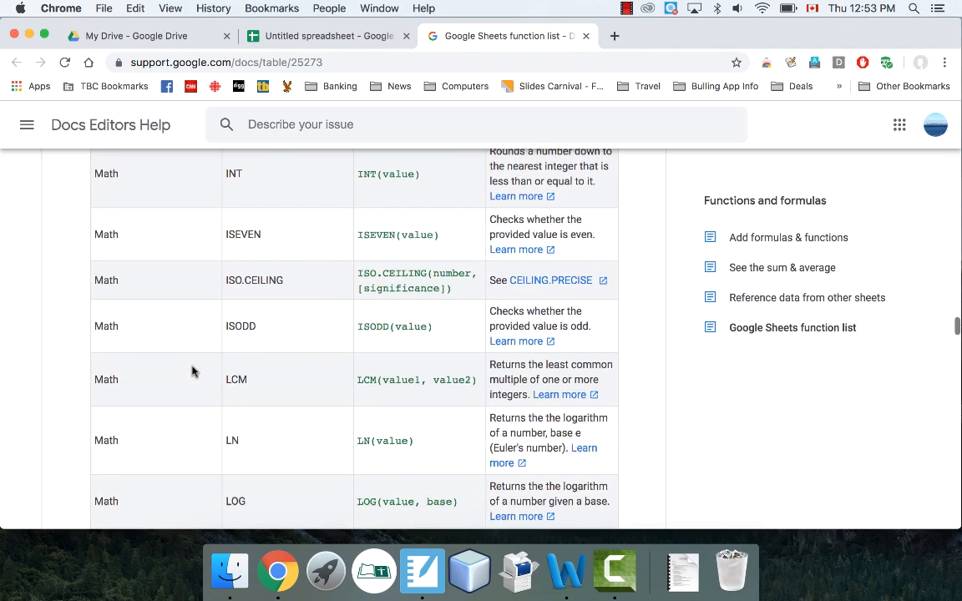
pyautogui.scroll(-2, 192, 371)
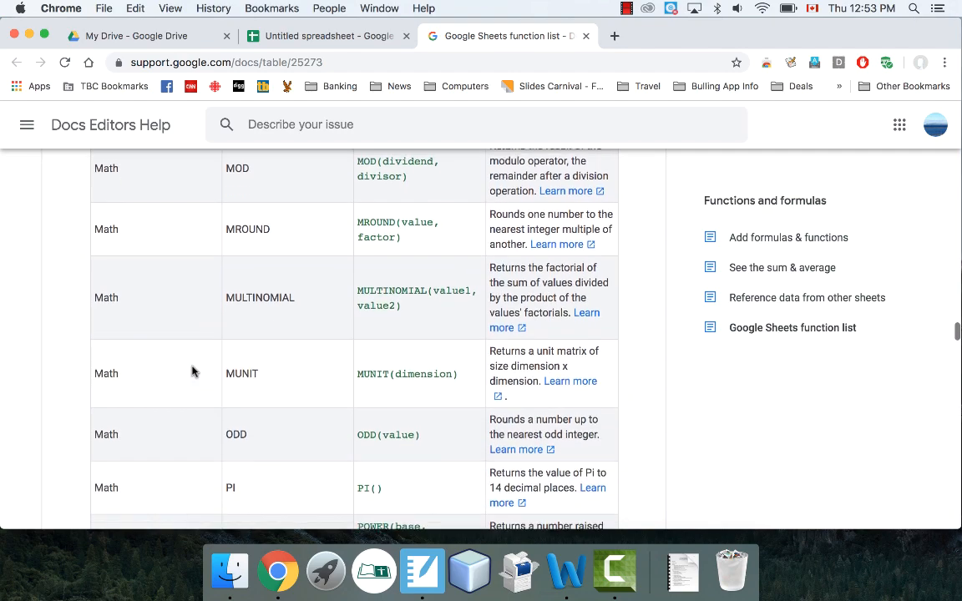
pyautogui.scroll(2, 192, 370)
pyautogui.scroll(-5, 192, 370)
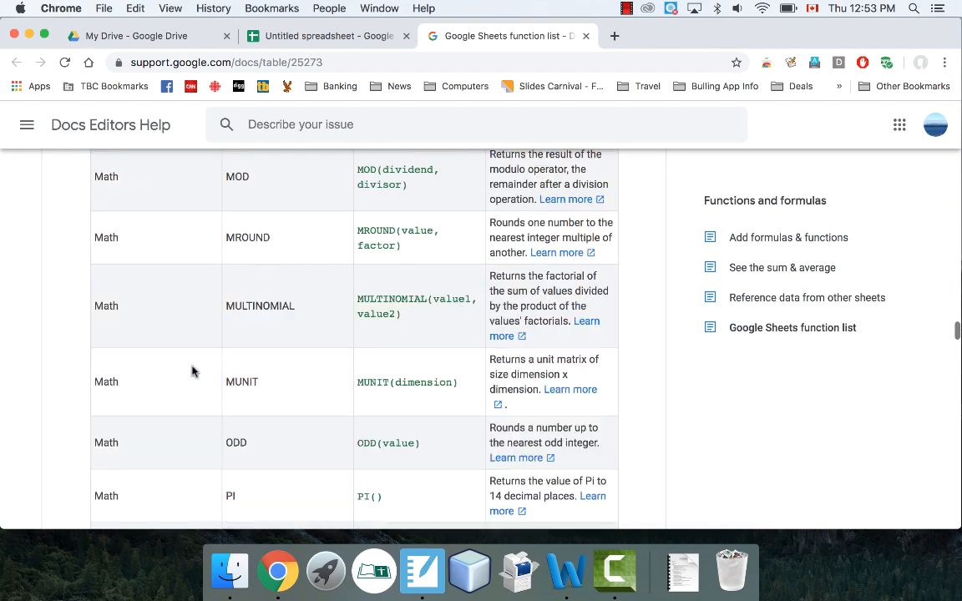
pyautogui.scroll(-3, 192, 371)
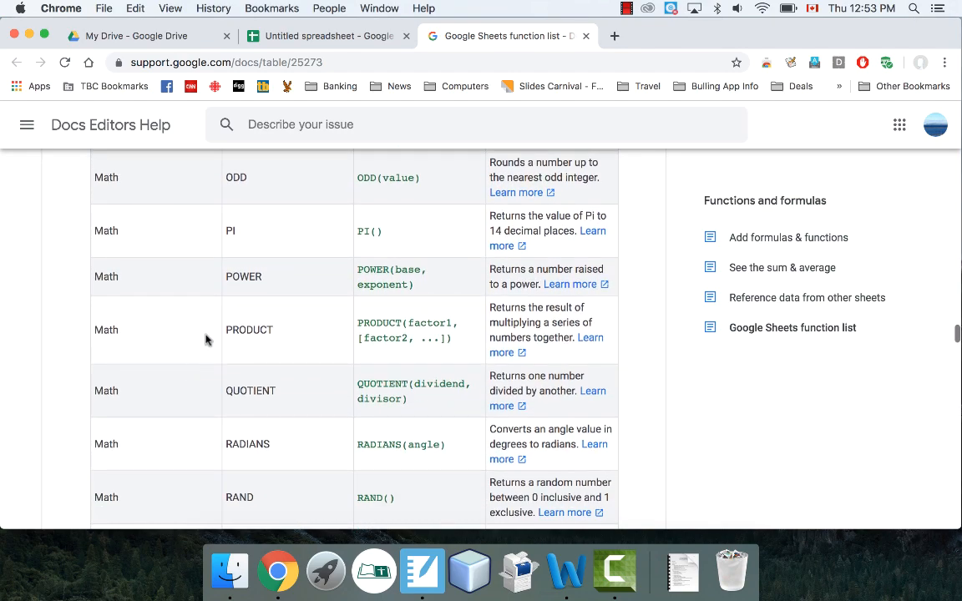
pyautogui.scroll(-1, 253, 277)
pyautogui.scroll(-15, 258, 353)
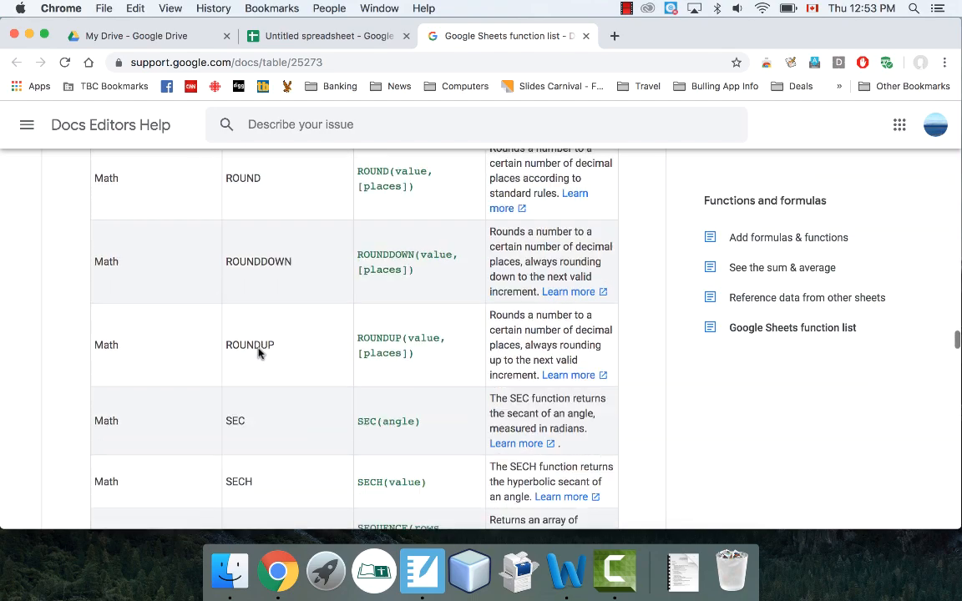
# - Look through the function list from the Operator and Parser entries to the Statistical ones, including AVERAGE, COUNT, MEDIAN, MIN and MODE
pyautogui.scroll(-15, 258, 353)
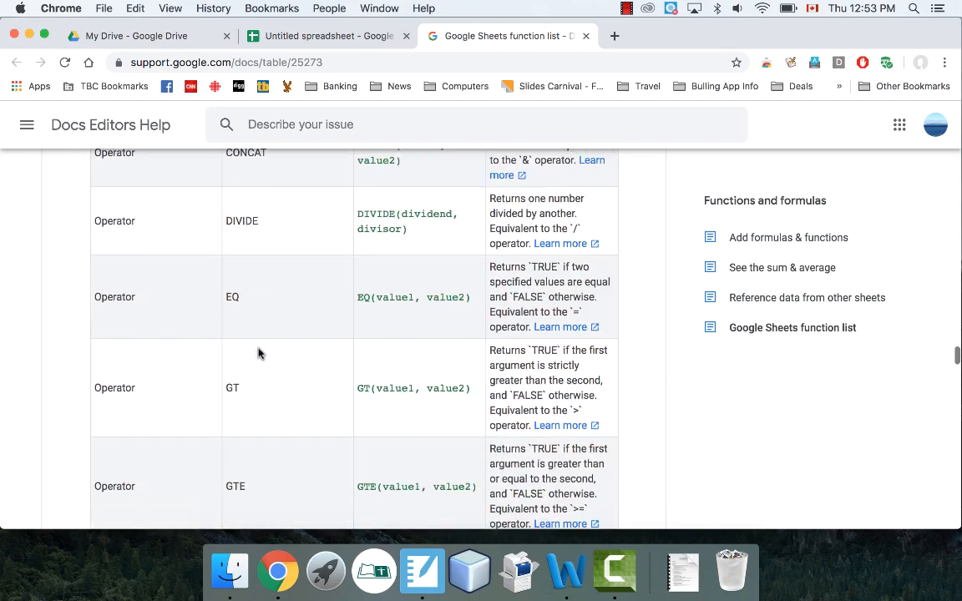
pyautogui.scroll(-15, 258, 353)
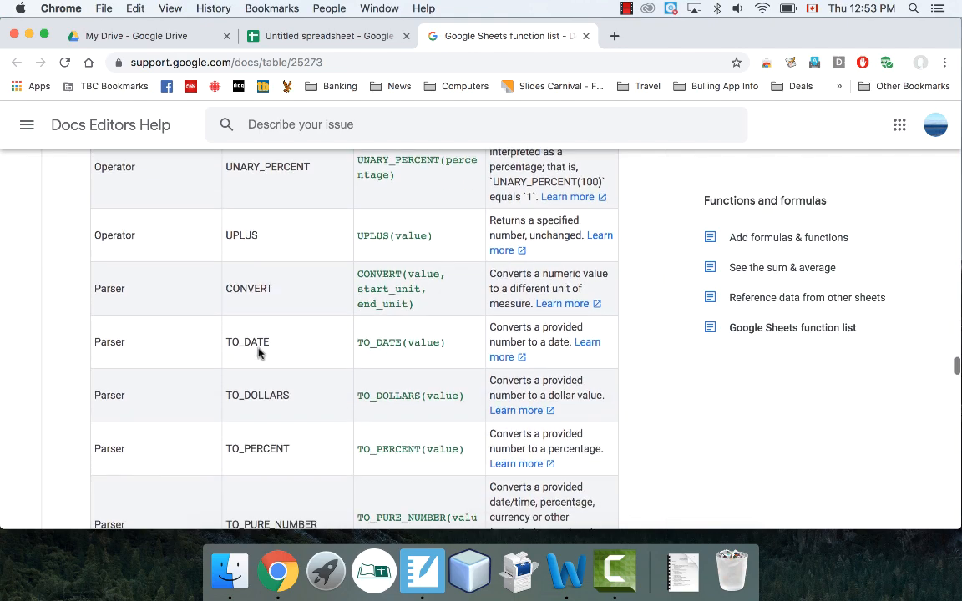
pyautogui.scroll(2, 258, 353)
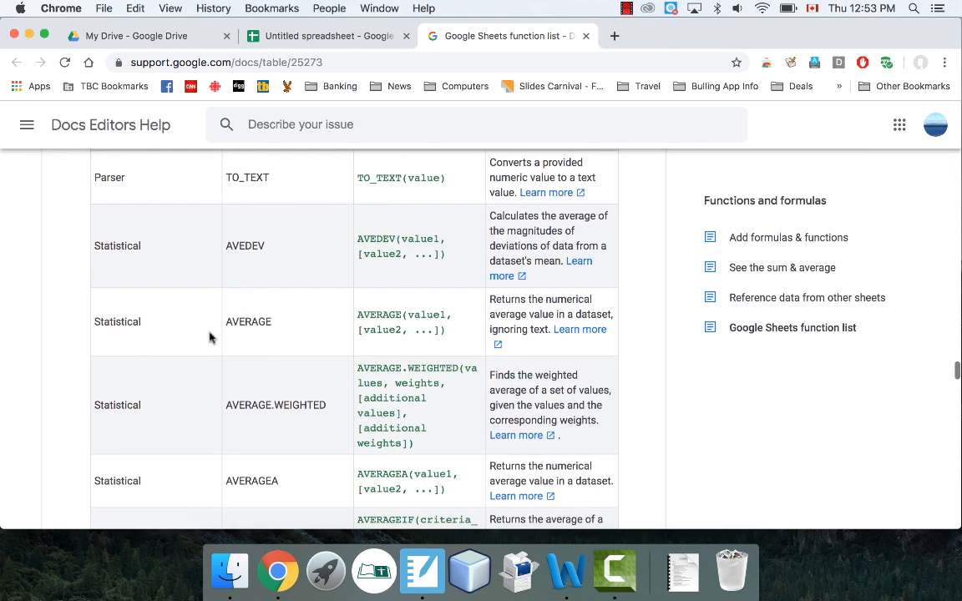
pyautogui.scroll(-10, 131, 380)
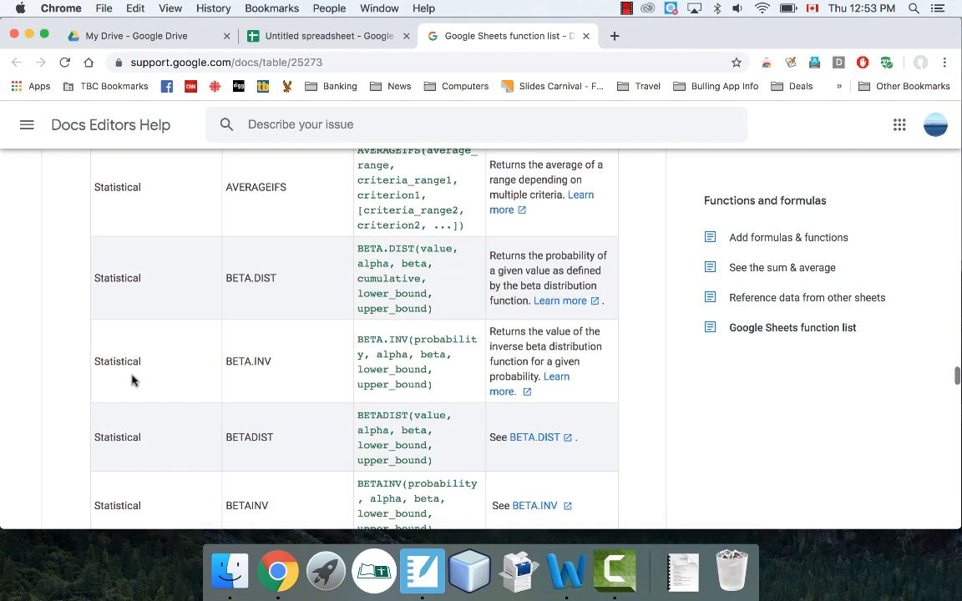
pyautogui.scroll(-10, 131, 380)
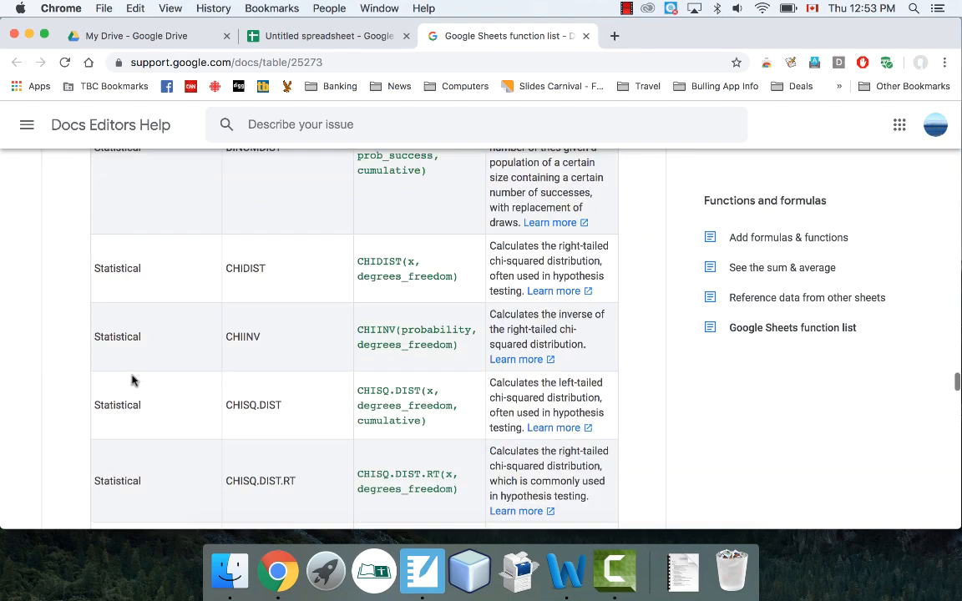
pyautogui.scroll(-10, 131, 380)
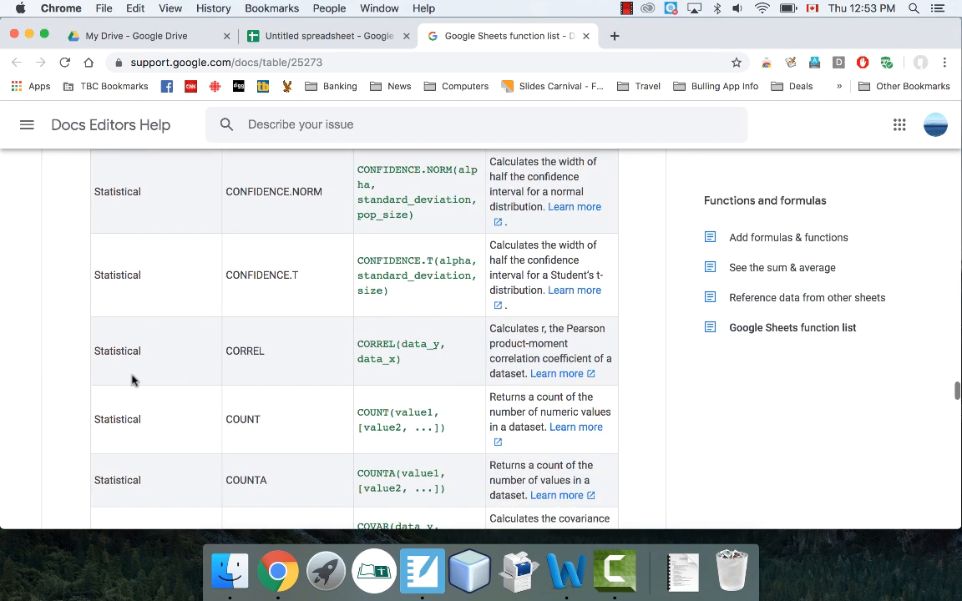
pyautogui.scroll(-3, 131, 380)
pyautogui.scroll(-8, 263, 373)
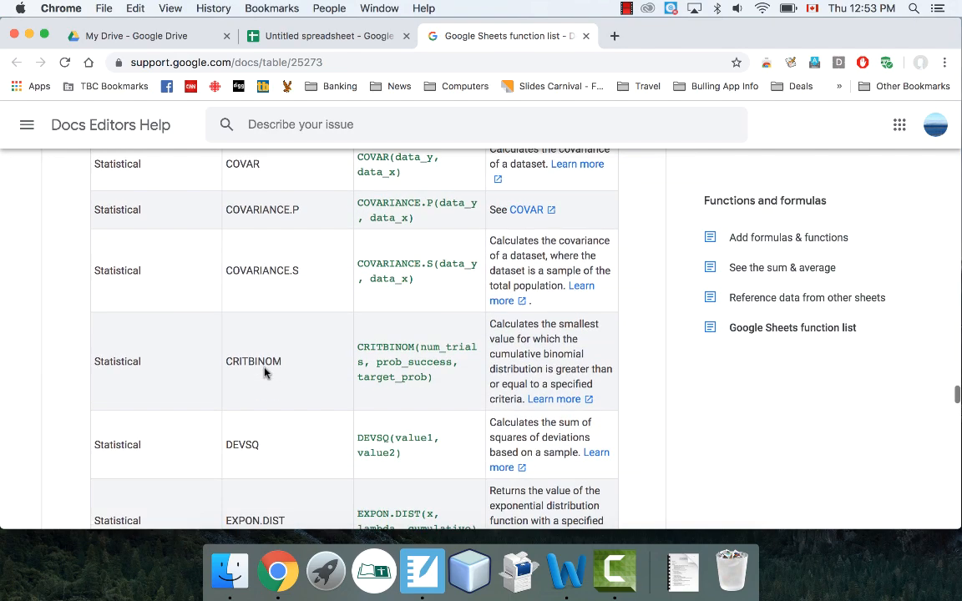
pyautogui.scroll(-12, 263, 372)
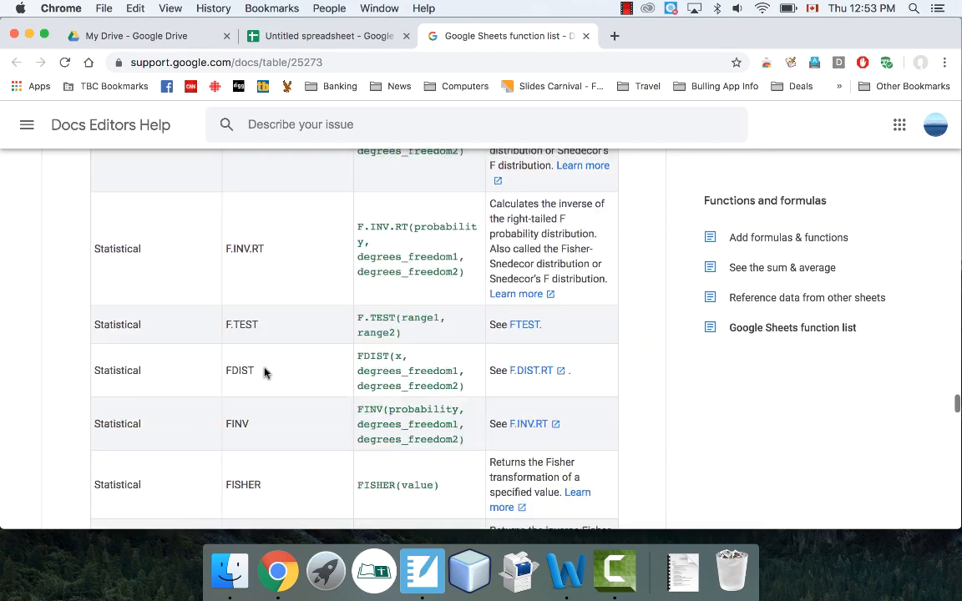
pyautogui.scroll(-15, 264, 373)
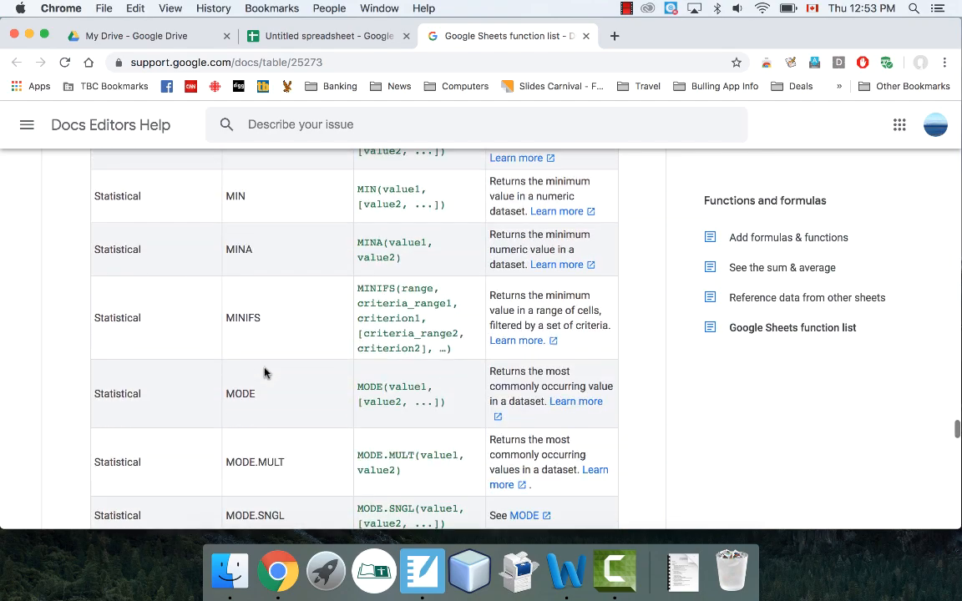
pyautogui.scroll(-1, 263, 373)
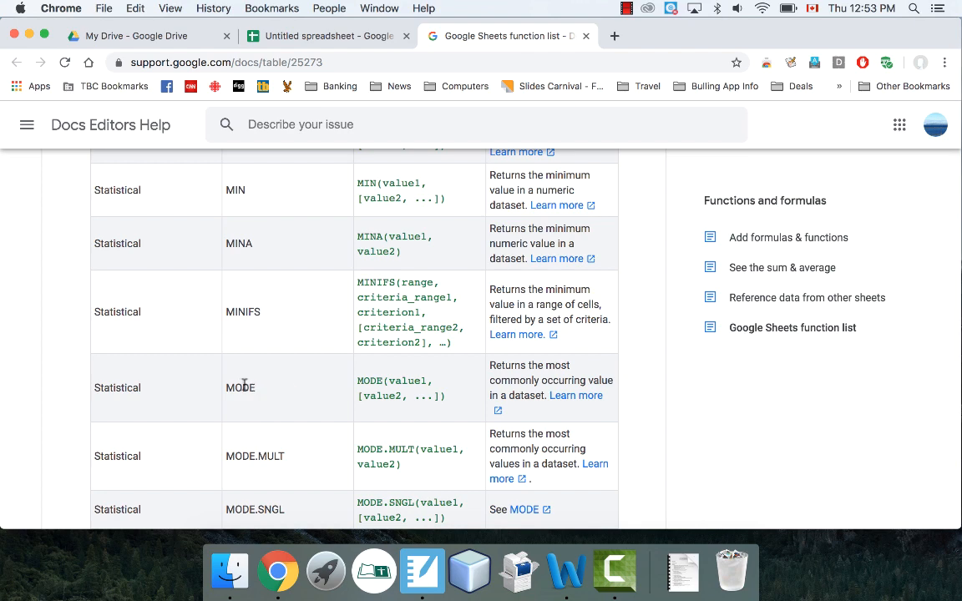
pyautogui.scroll(-5, 245, 404)
pyautogui.scroll(10, 245, 404)
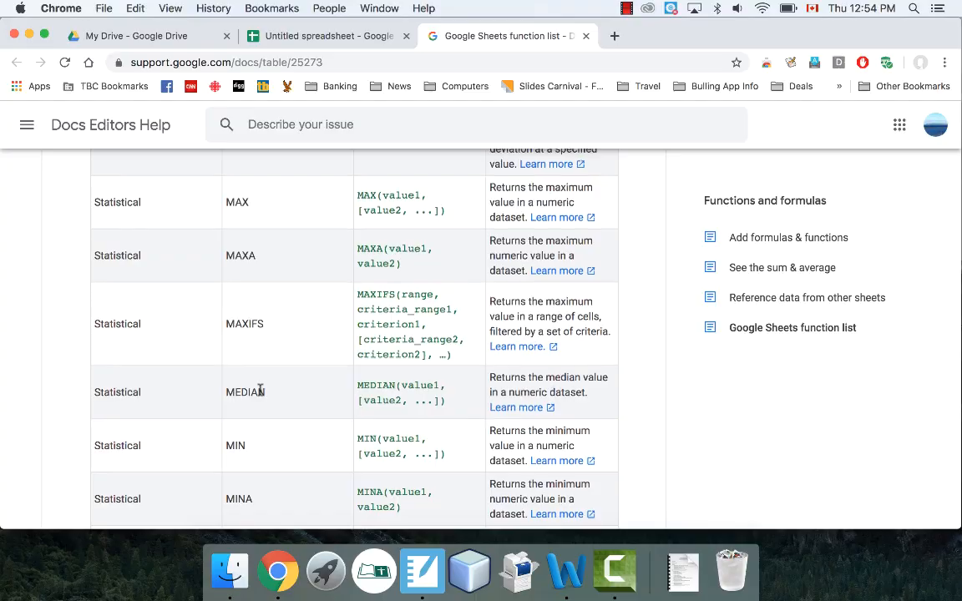
# - Go back to the beginning of the function list and close the help page to return to the spreadsheet
pyautogui.scroll(15, 250, 393)
pyautogui.scroll(20, 259, 394)
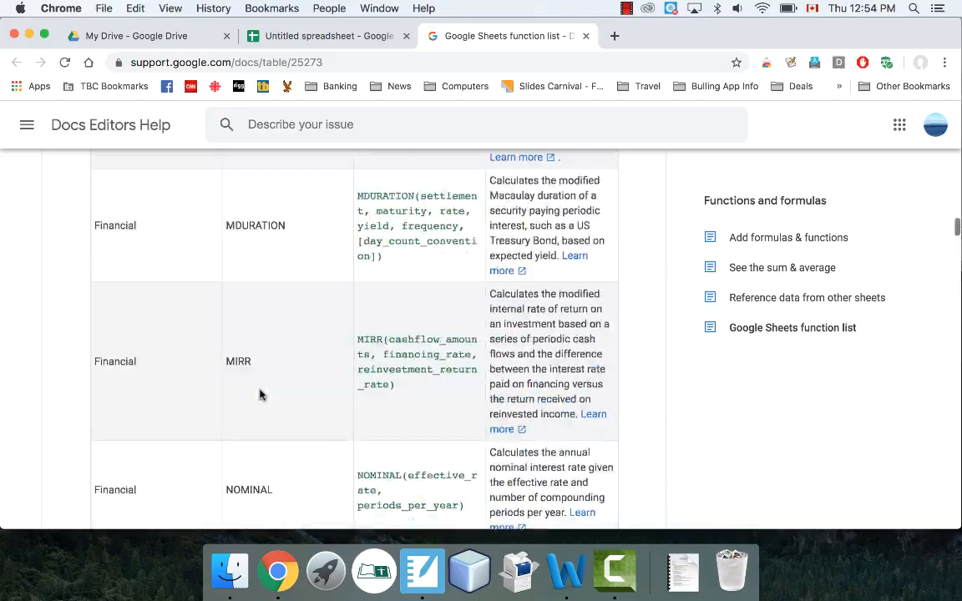
pyautogui.scroll(10, 259, 394)
pyautogui.scroll(15, 273, 297)
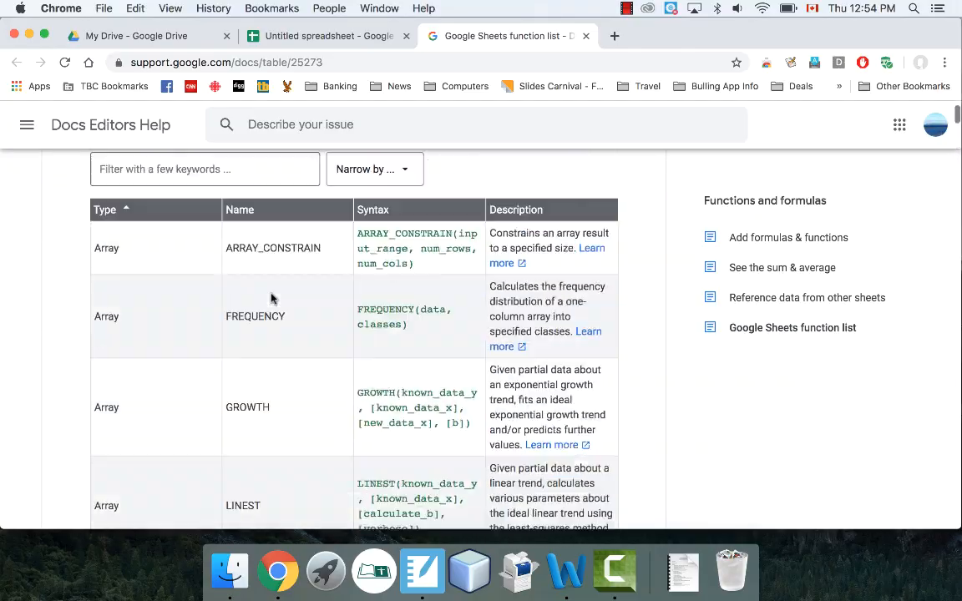
pyautogui.scroll(-5, 272, 298)
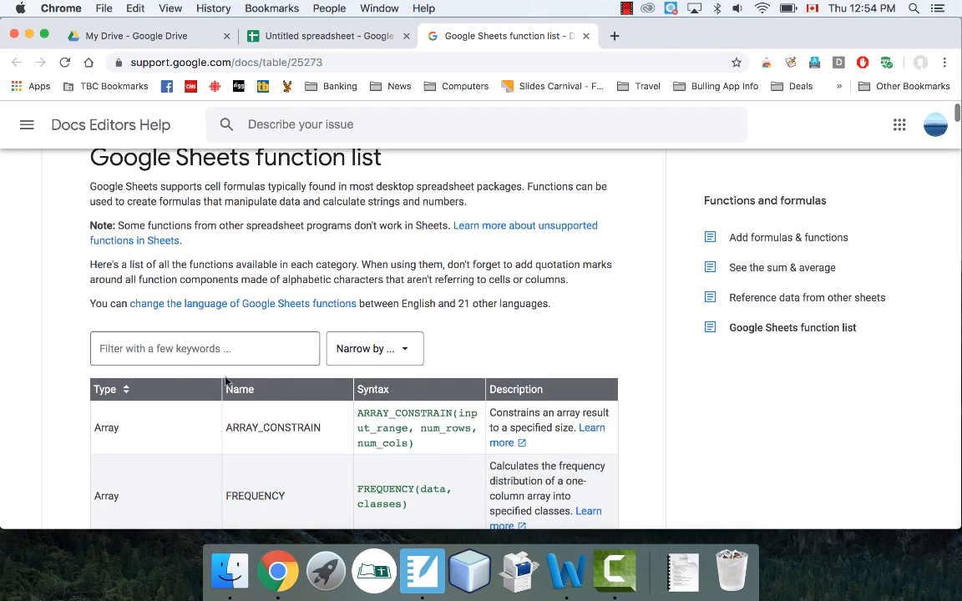
pyautogui.click(586, 37)
# - Enter the label "Median Price" in cell A12, below the Price Average label
pyautogui.click(153, 396)
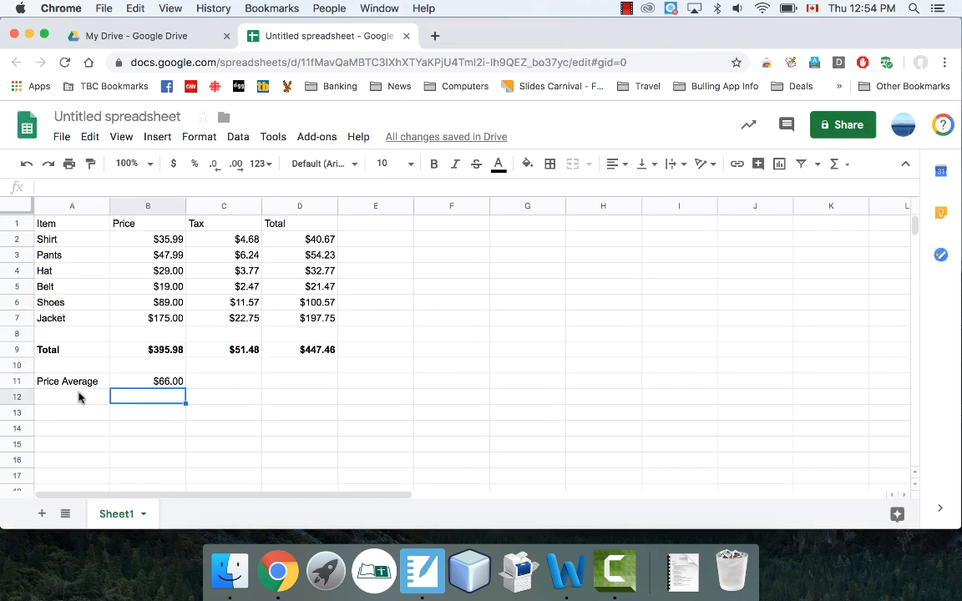
pyautogui.click(98, 402)
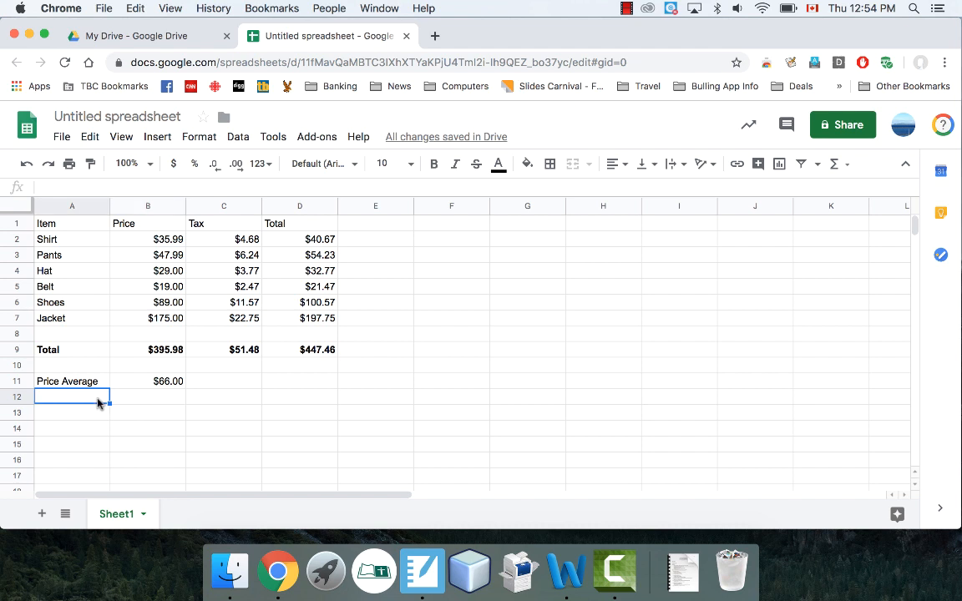
pyautogui.write('Median Price')
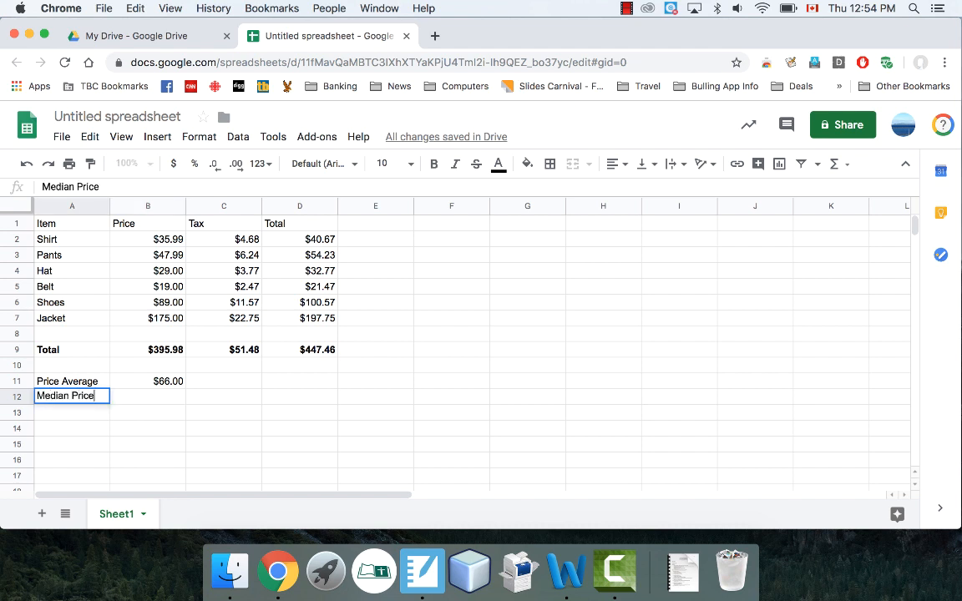
pyautogui.press('Return')
# - Calculate the median item price in cell B12 with the formula =MEDIAN(B2:B7)
pyautogui.press('Up')
pyautogui.press('Right')
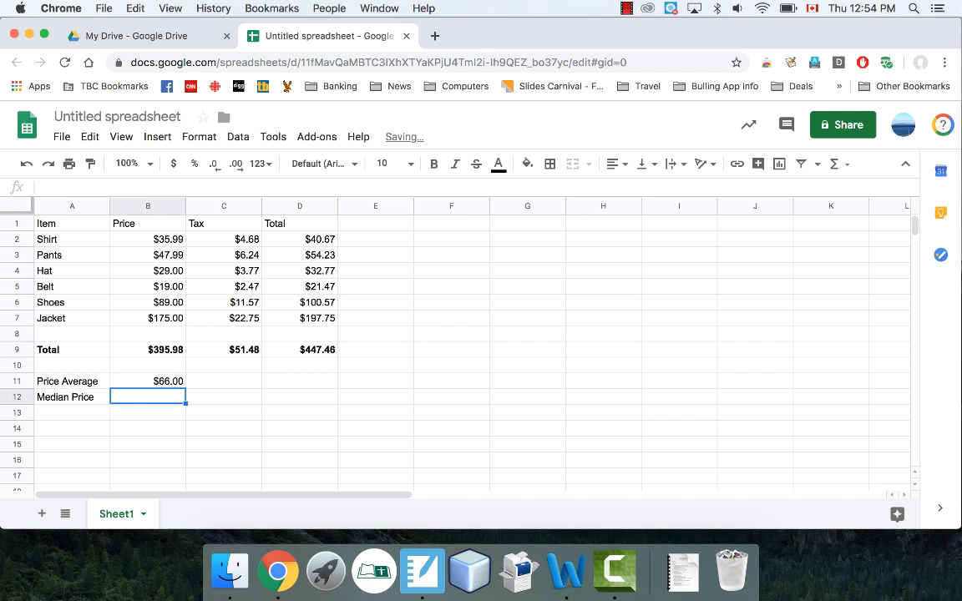
pyautogui.write('=m')
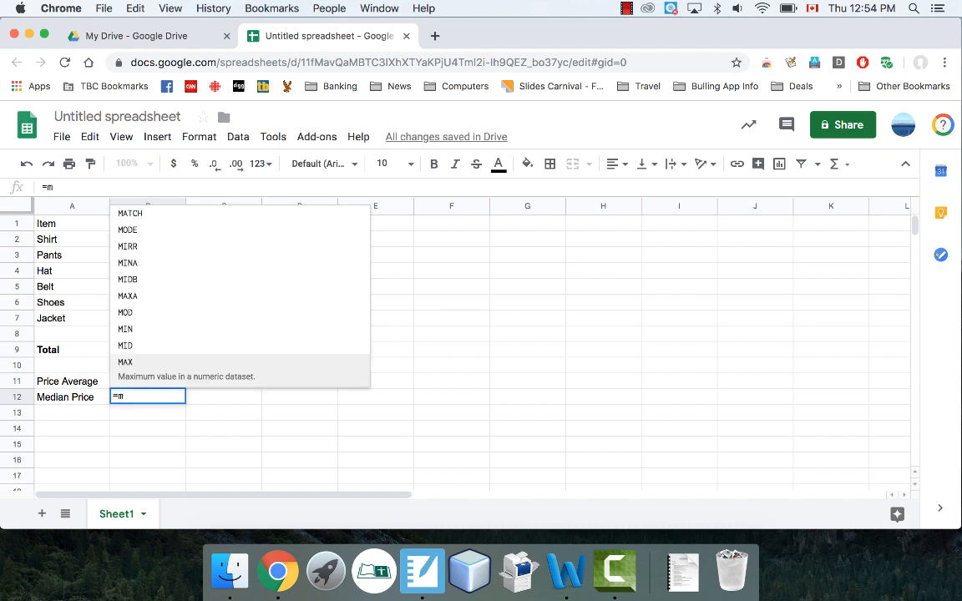
pyautogui.write('ed')
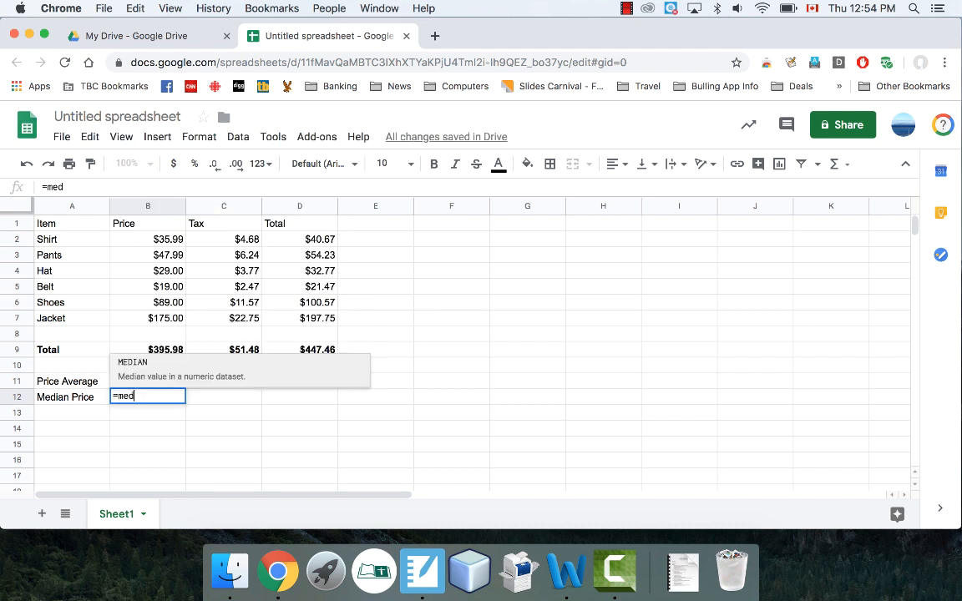
pyautogui.click(119, 367)
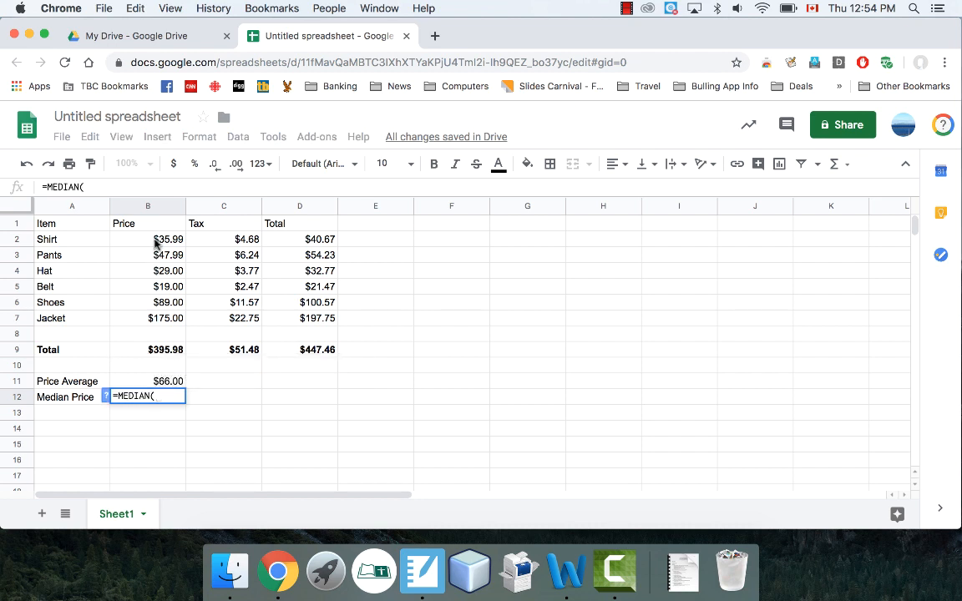
pyautogui.moveTo(155, 242); pyautogui.dragTo(146, 318)
pyautogui.write(')')
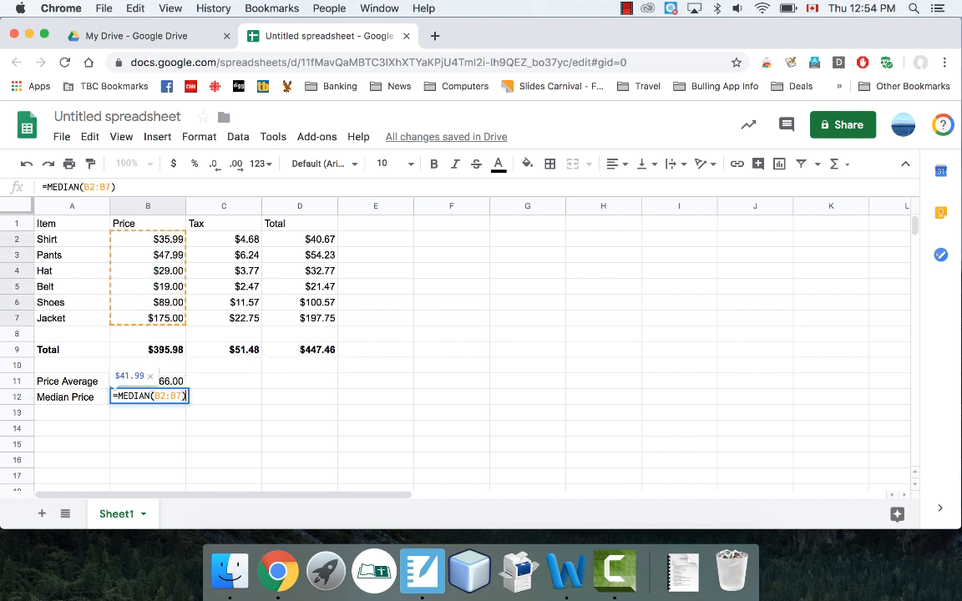
pyautogui.press('Return')
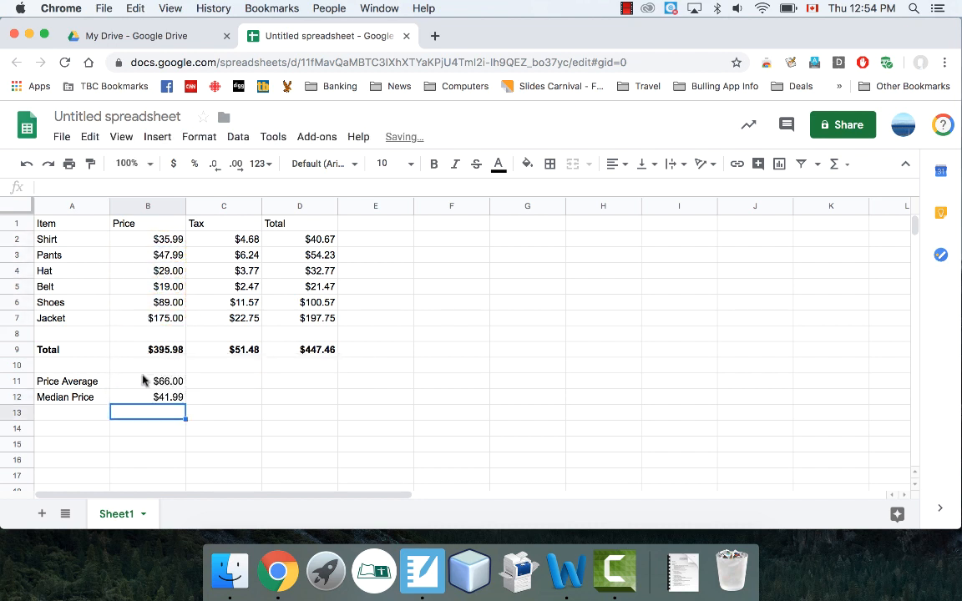
# - Check the median formula in cell B12 and view where the function list can be reached in the help options
pyautogui.click(163, 397)
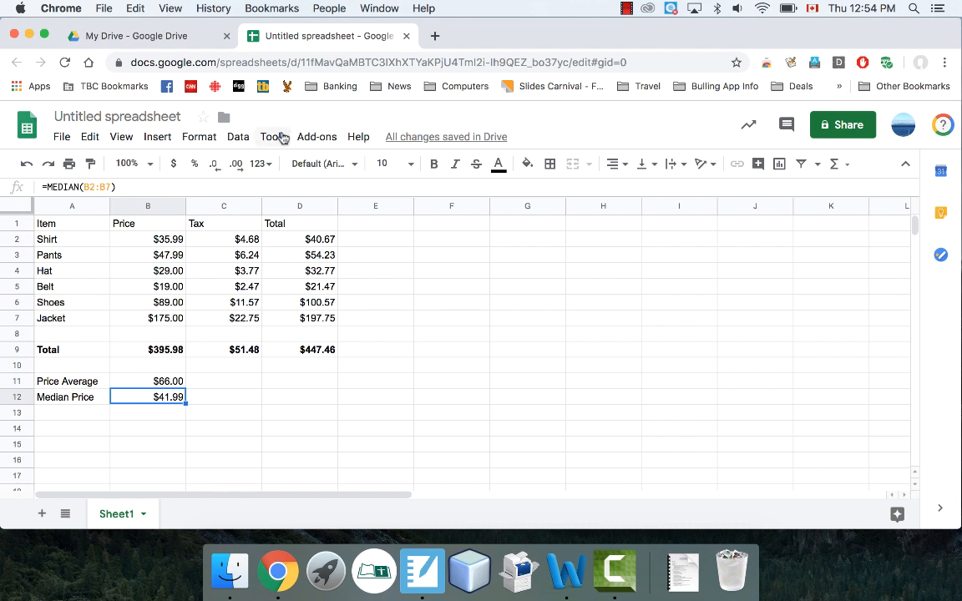
pyautogui.click(358, 137)
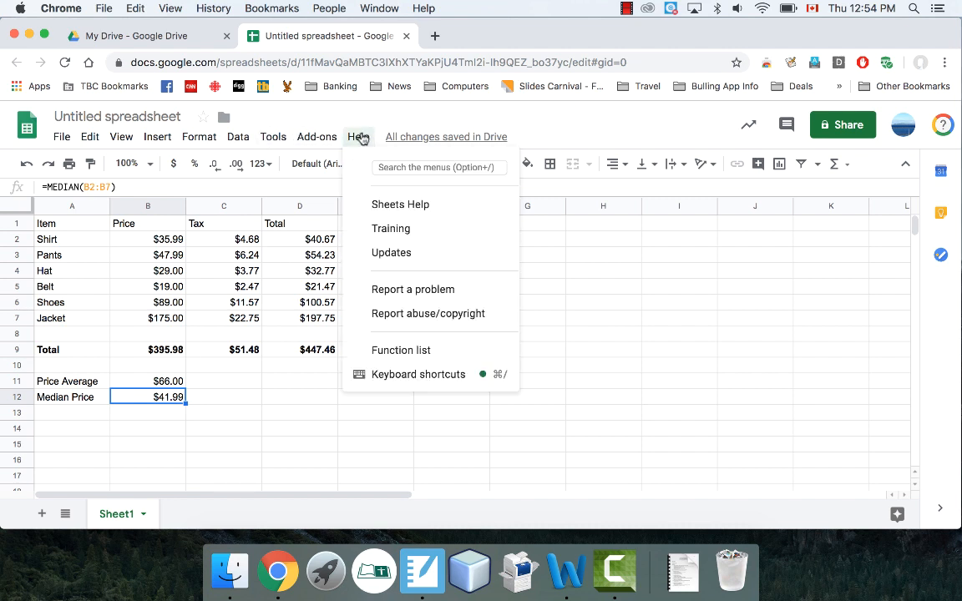
pyautogui.click(141, 415)
pyautogui.click(144, 399)
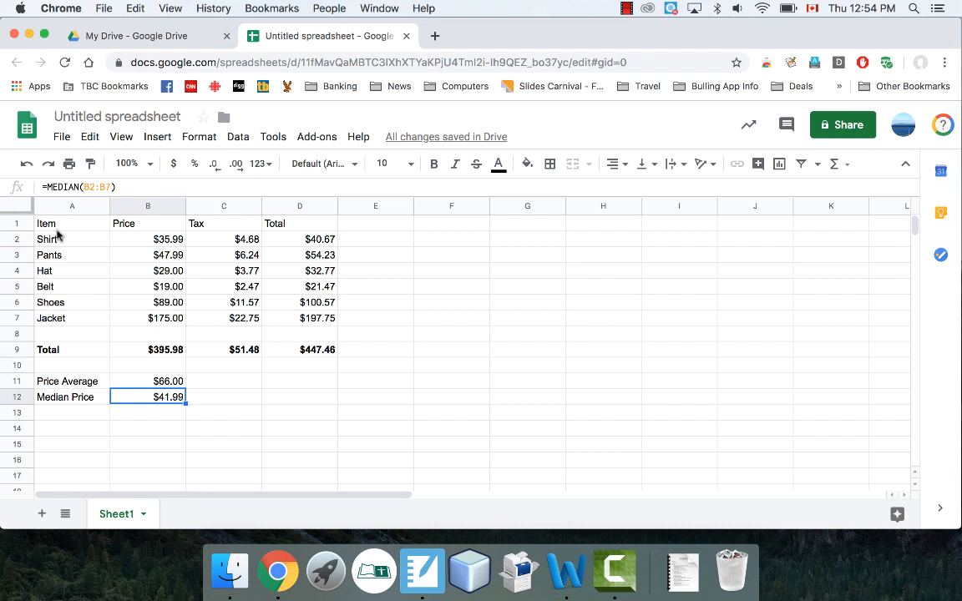
# - Insert a chart from the item names and prices in A1:B7, including their headers
pyautogui.moveTo(56, 227); pyautogui.dragTo(142, 325)
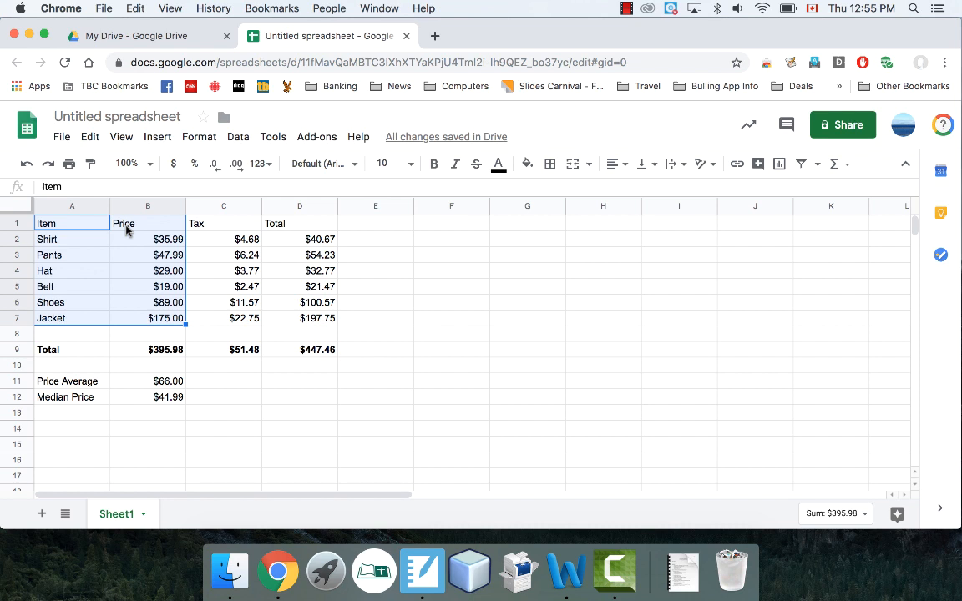
pyautogui.click(156, 137)
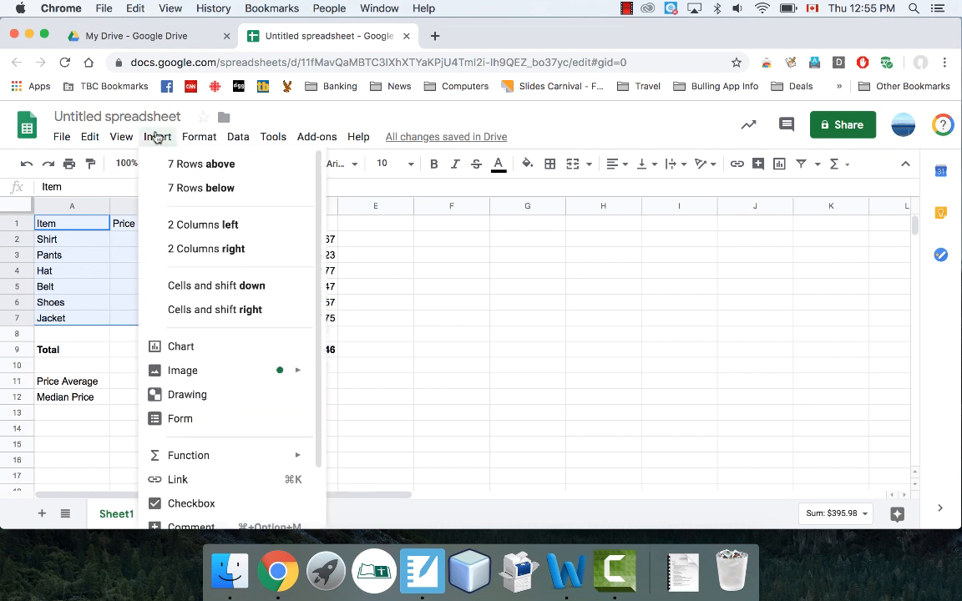
pyautogui.click(189, 349)
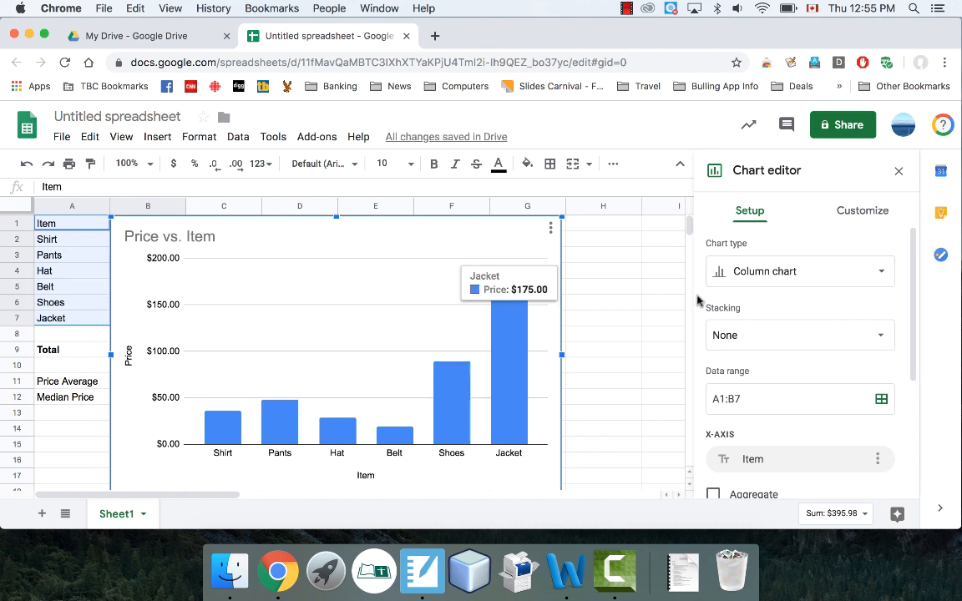
# - Look through the available chart types, choose the suggested column chart, and inspect the Jacket column's price
pyautogui.click(769, 271)
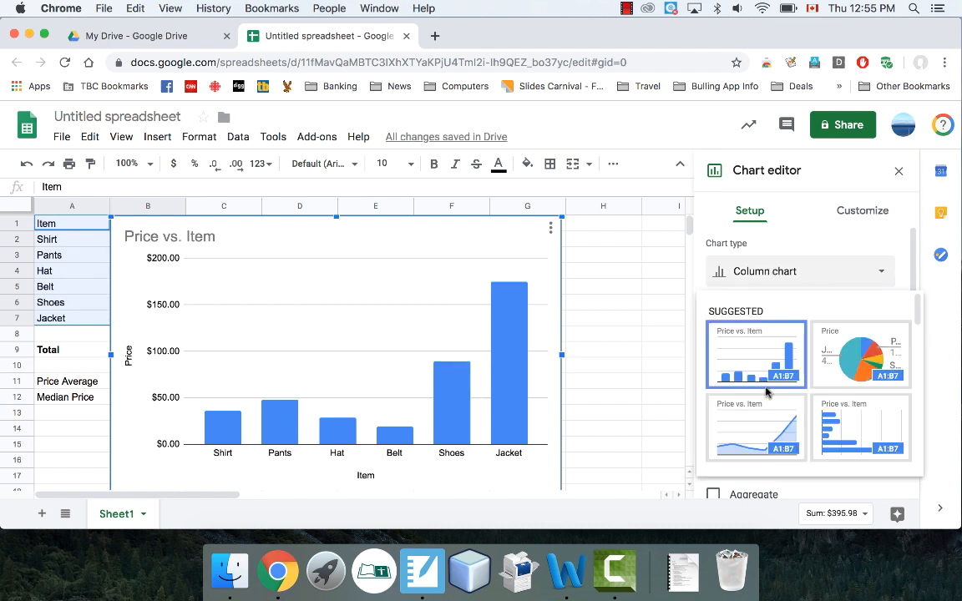
pyautogui.scroll(-2, 767, 388)
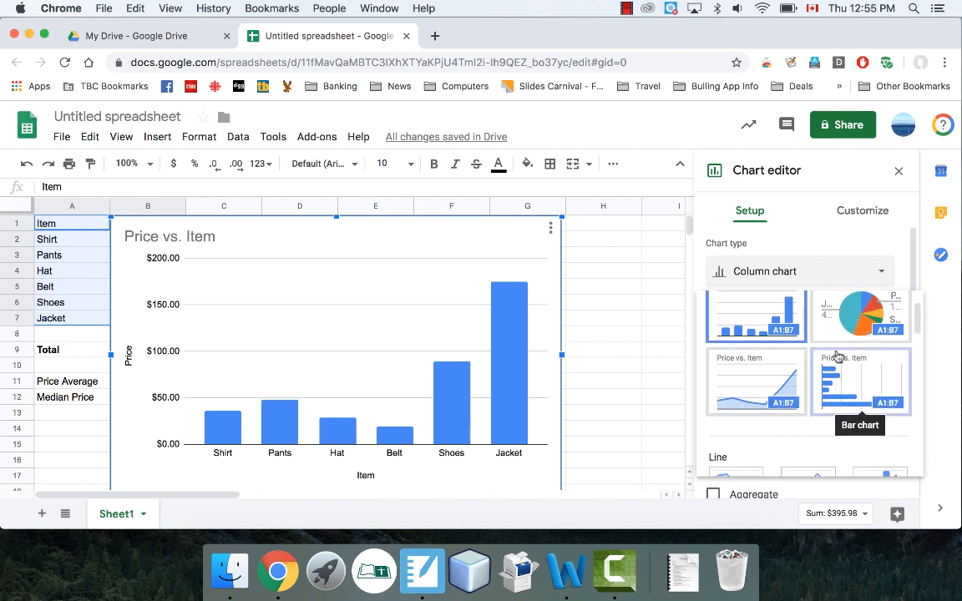
pyautogui.scroll(2, 793, 384)
pyautogui.scroll(-5, 795, 380)
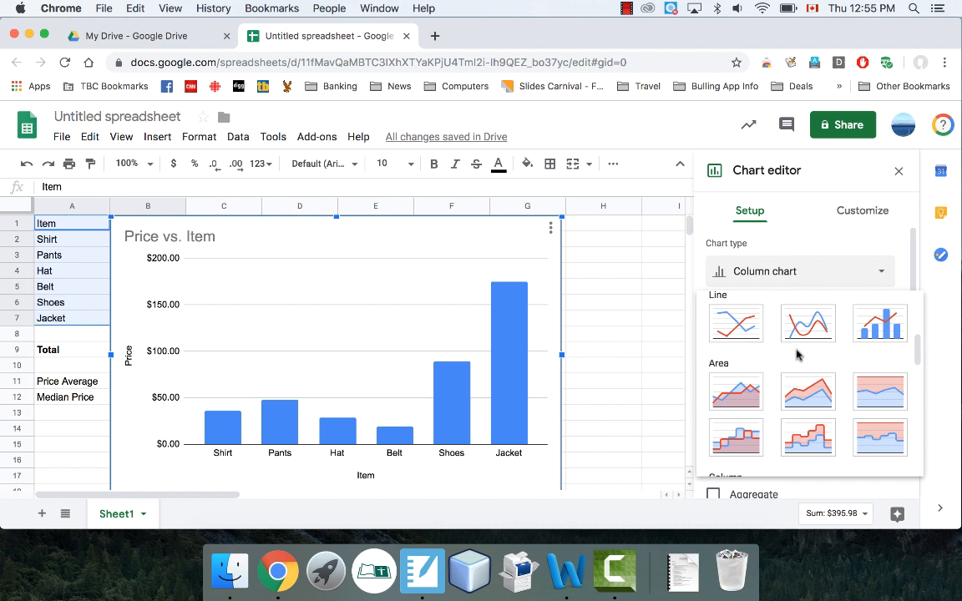
pyautogui.scroll(4, 743, 350)
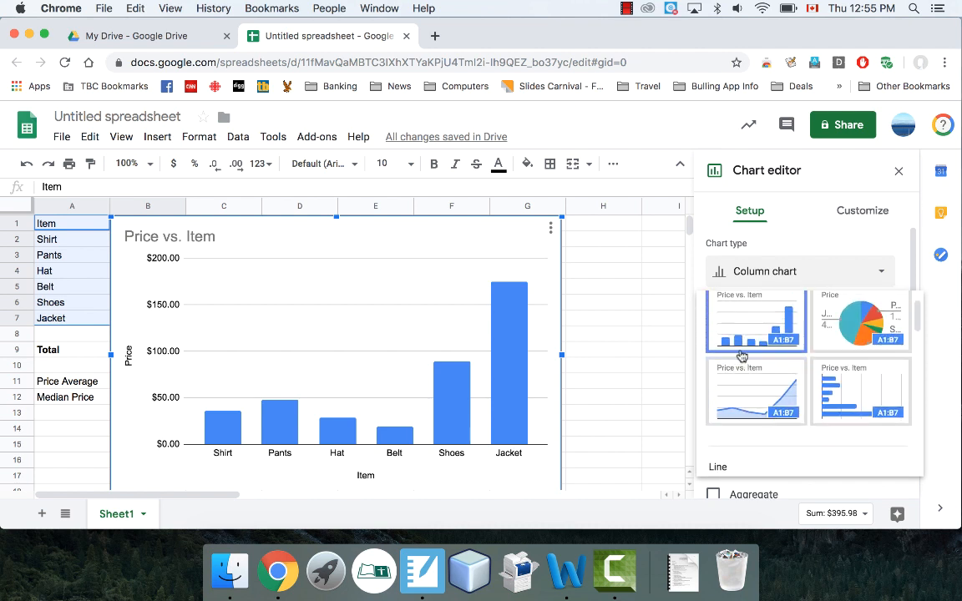
pyautogui.click(753, 320)
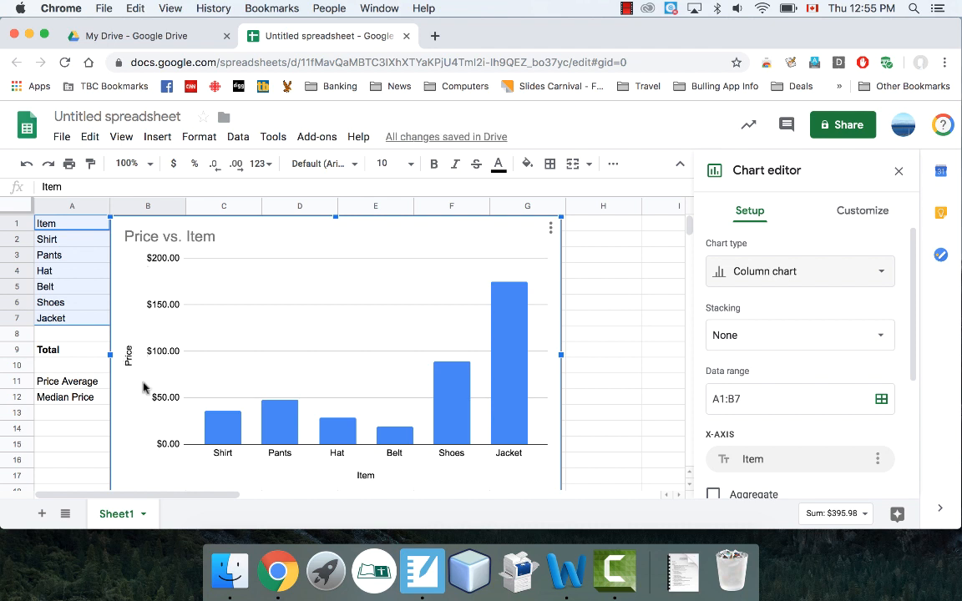
pyautogui.moveTo(505, 371)
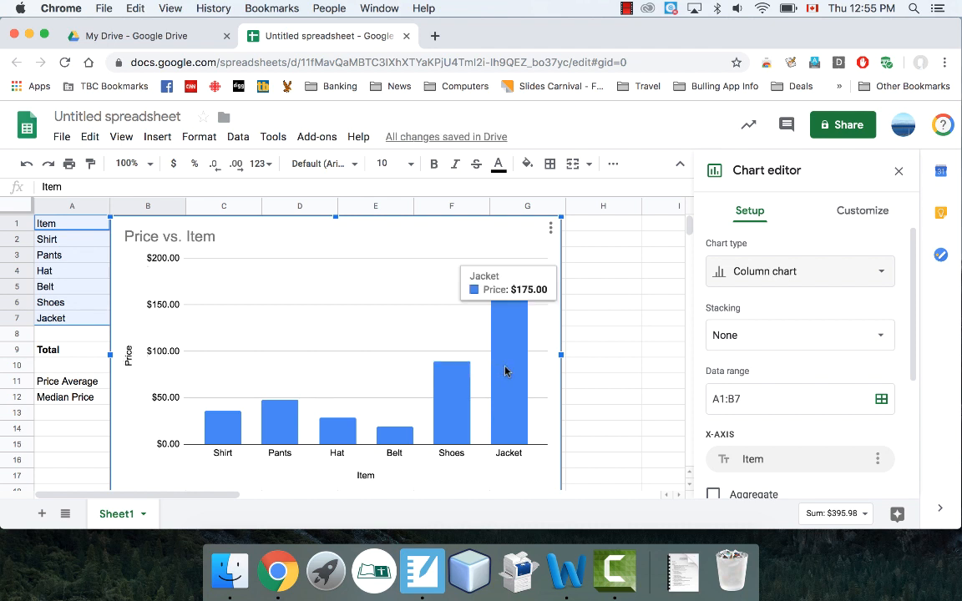
# - Change the column chart's title to "Price of Each Item"
pyautogui.click(862, 212)
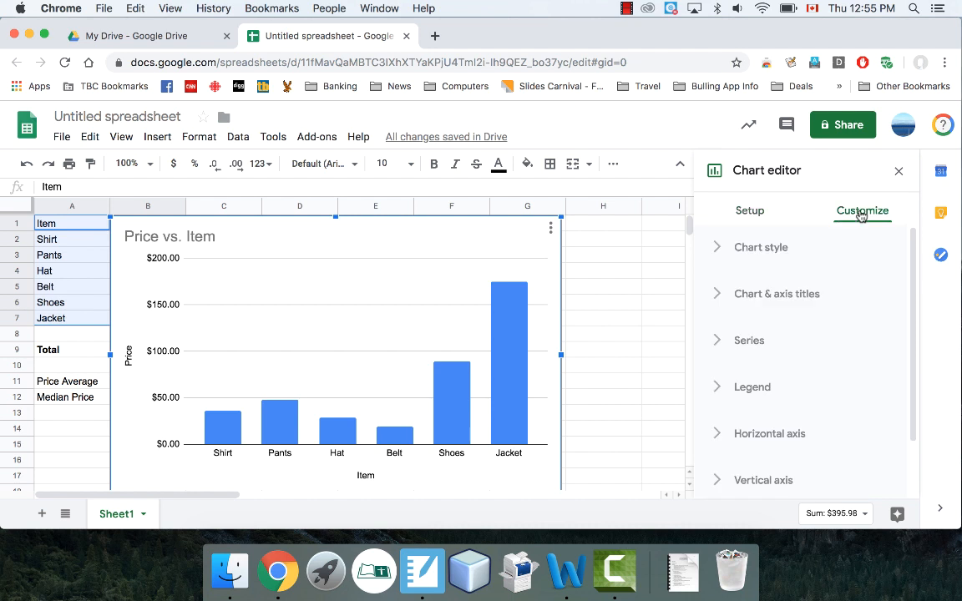
pyautogui.click(717, 302)
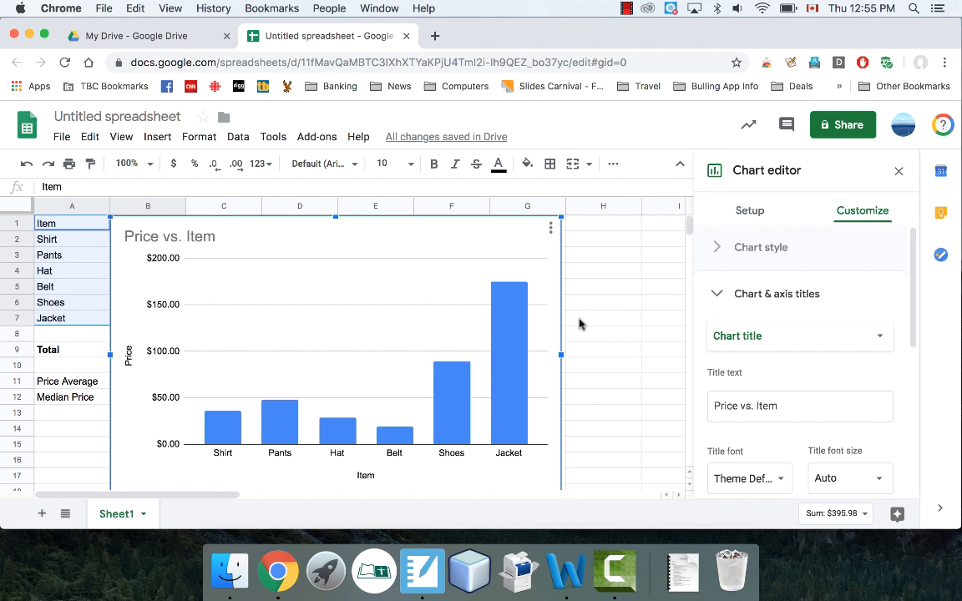
pyautogui.click(799, 404)
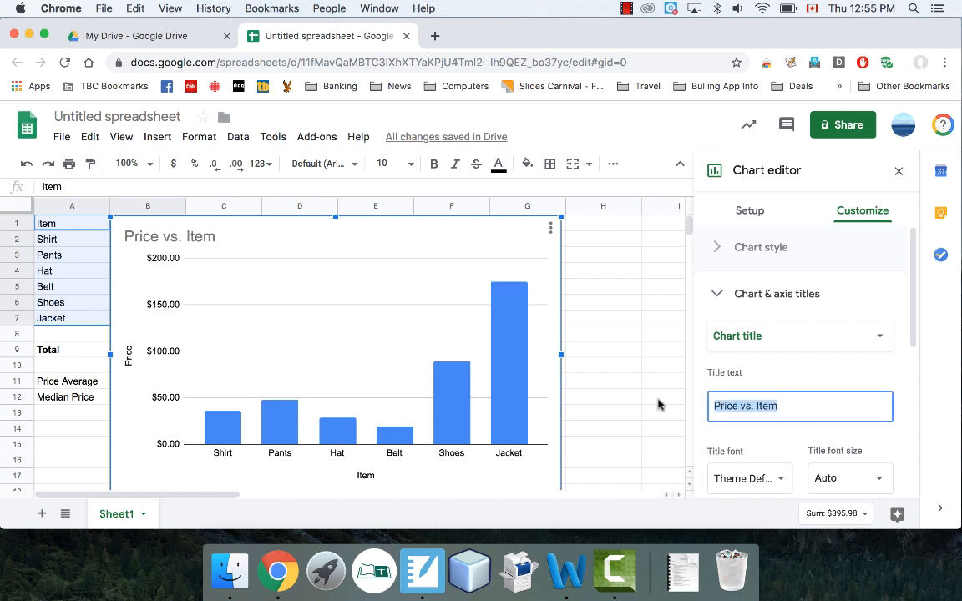
pyautogui.write('P')
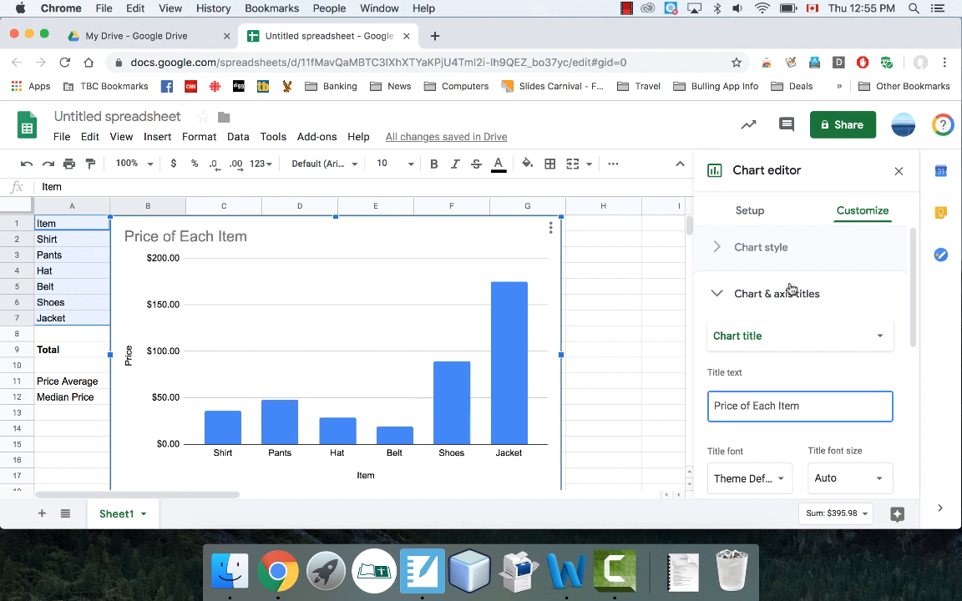
pyautogui.click(718, 296)
# - Recolor the Price series columns in the chart to light yellow
pyautogui.scroll(-2, 719, 379)
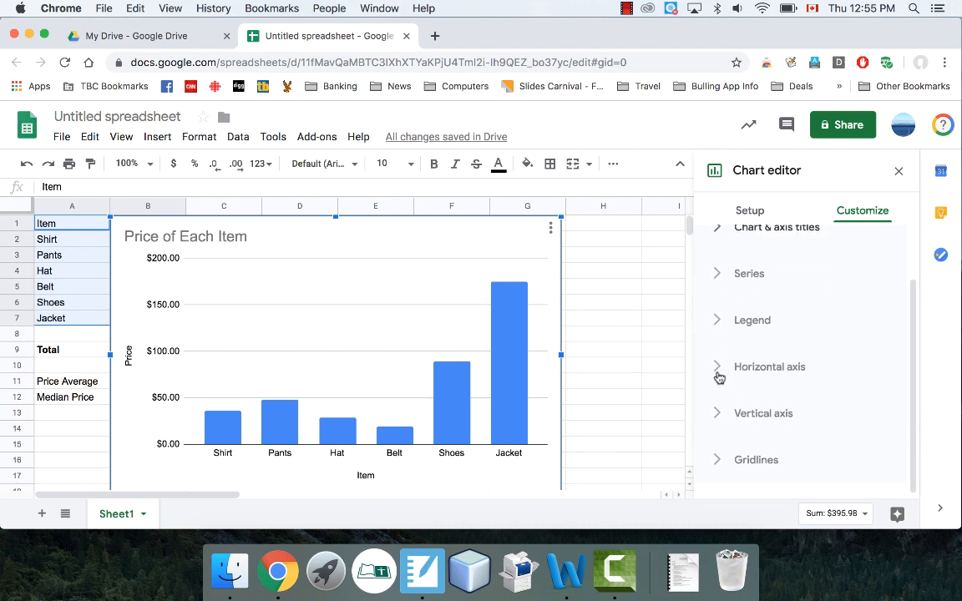
pyautogui.scroll(1, 719, 379)
pyautogui.click(719, 294)
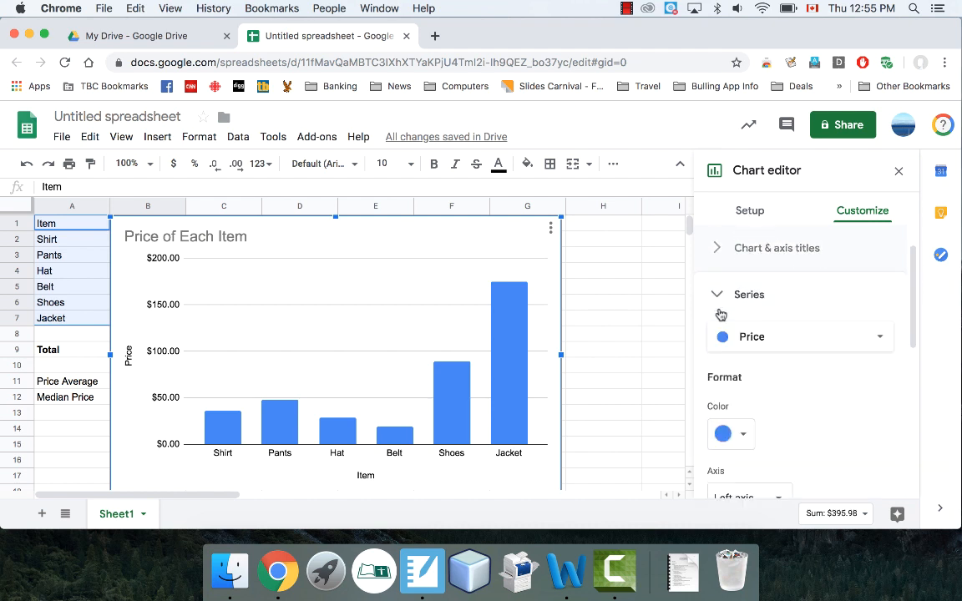
pyautogui.click(740, 435)
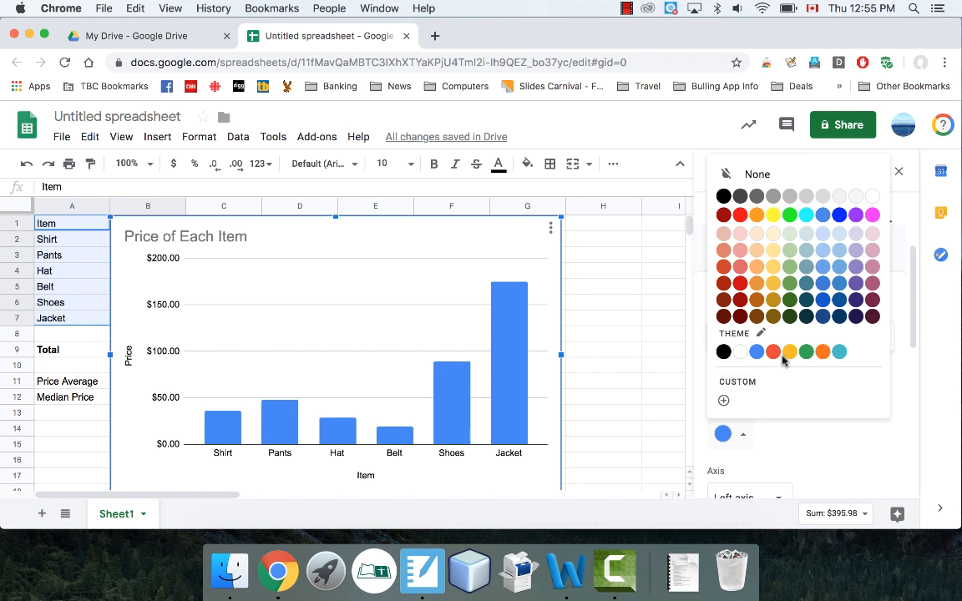
pyautogui.click(775, 268)
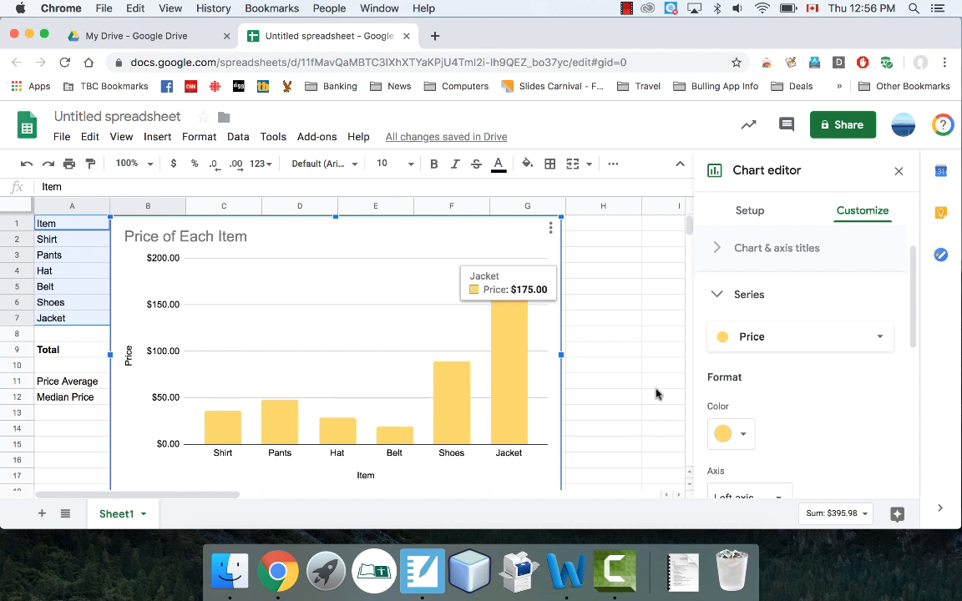
pyautogui.click(716, 295)
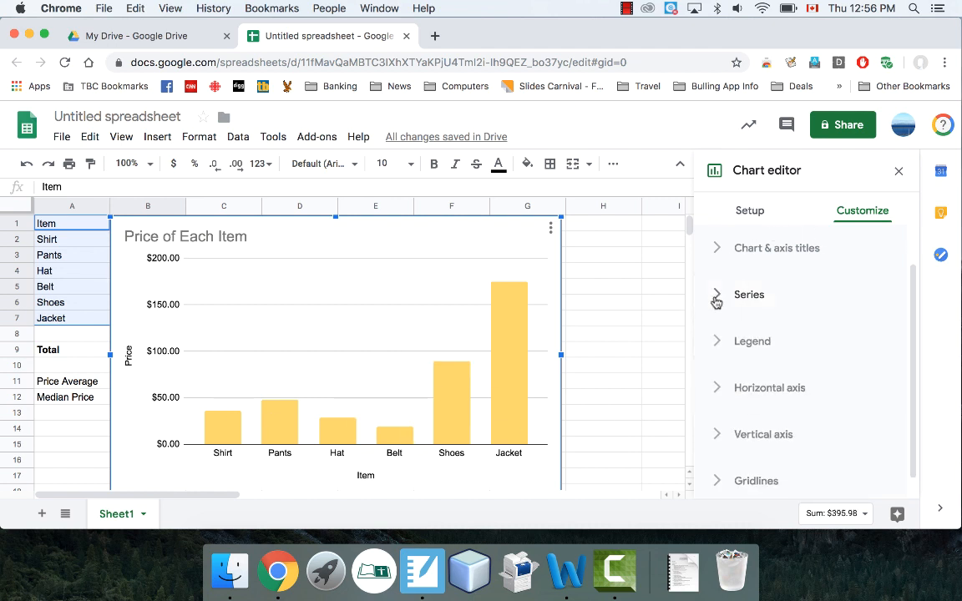
# - Close the chart editor and move the chart to the right of the price table so all the data is uncovered
pyautogui.click(899, 171)
pyautogui.moveTo(378, 252); pyautogui.dragTo(654, 254)
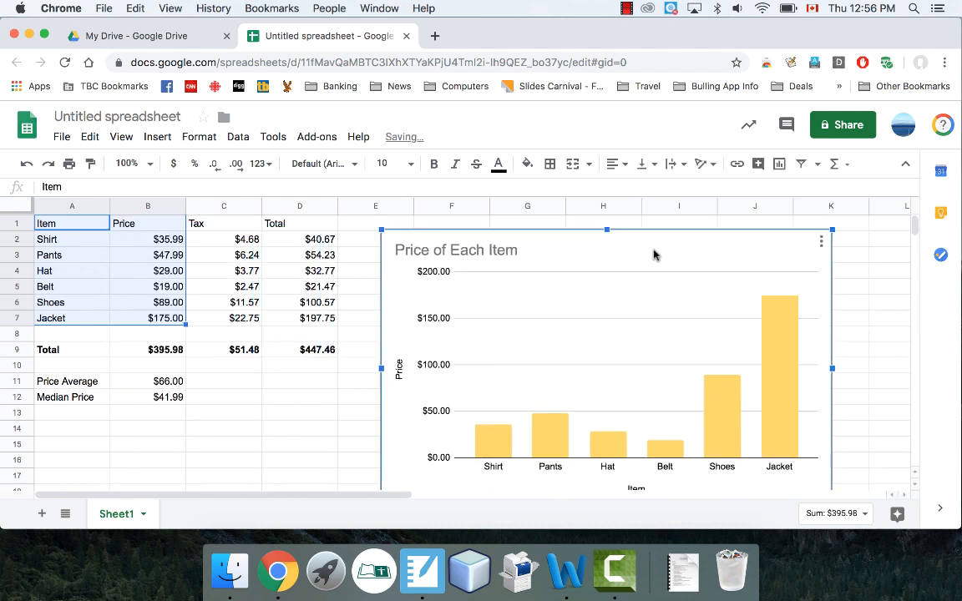
# - Test the chart's link to the data by changing the Belt price in B5 to 200 and restoring it to 19
pyautogui.click(224, 304)
pyautogui.click(159, 317)
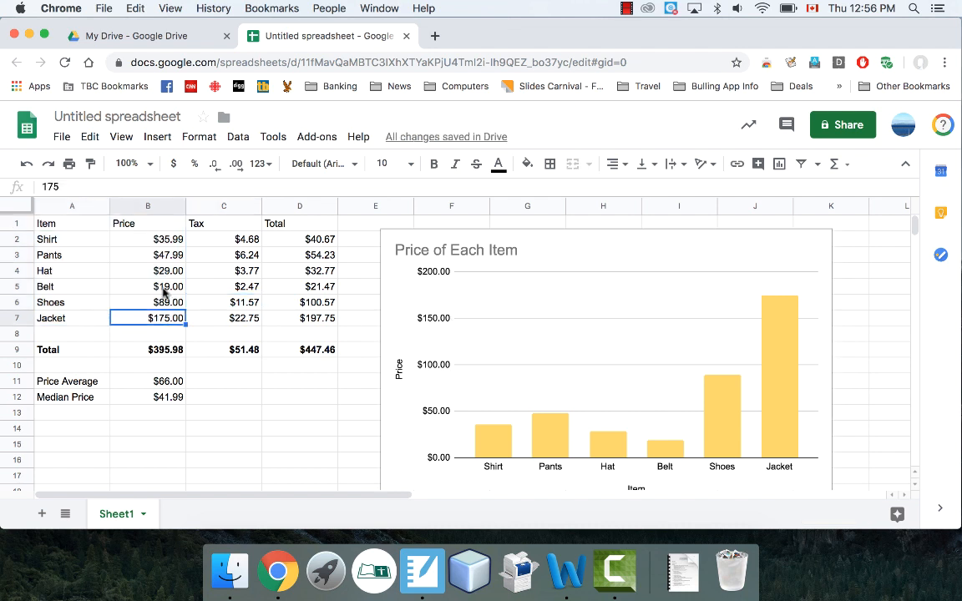
pyautogui.click(148, 285)
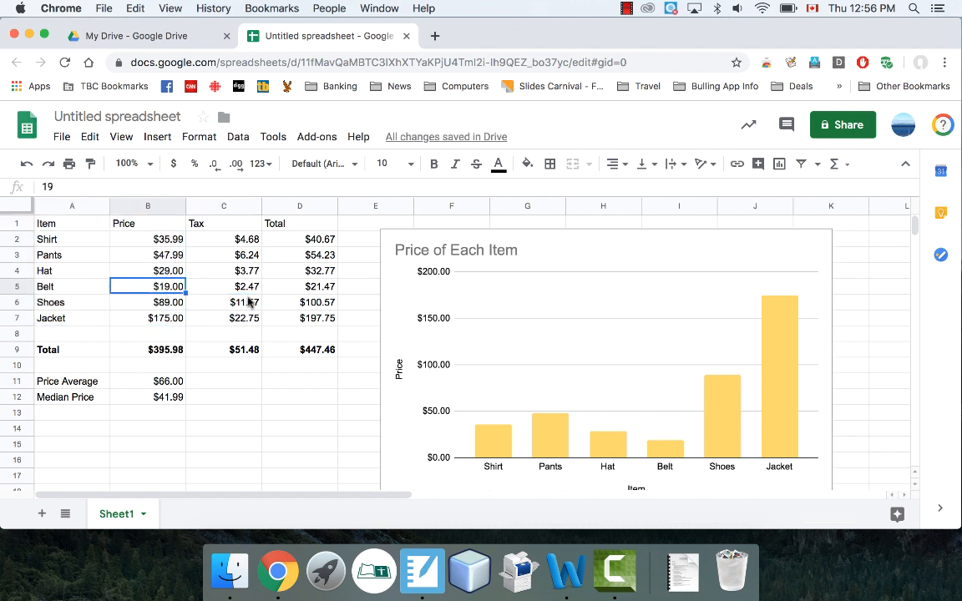
pyautogui.write('200')
pyautogui.press('Return')
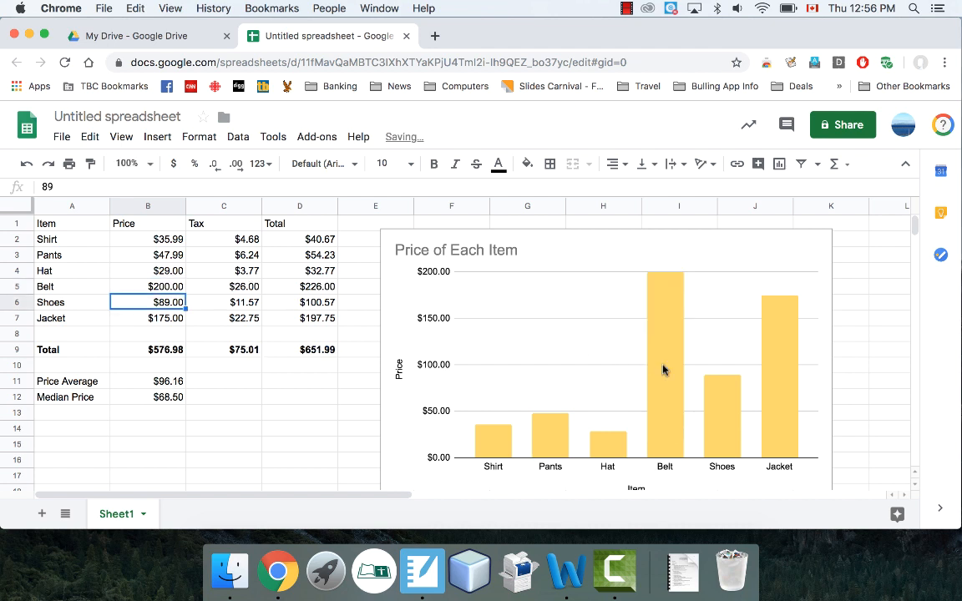
pyautogui.click(156, 288)
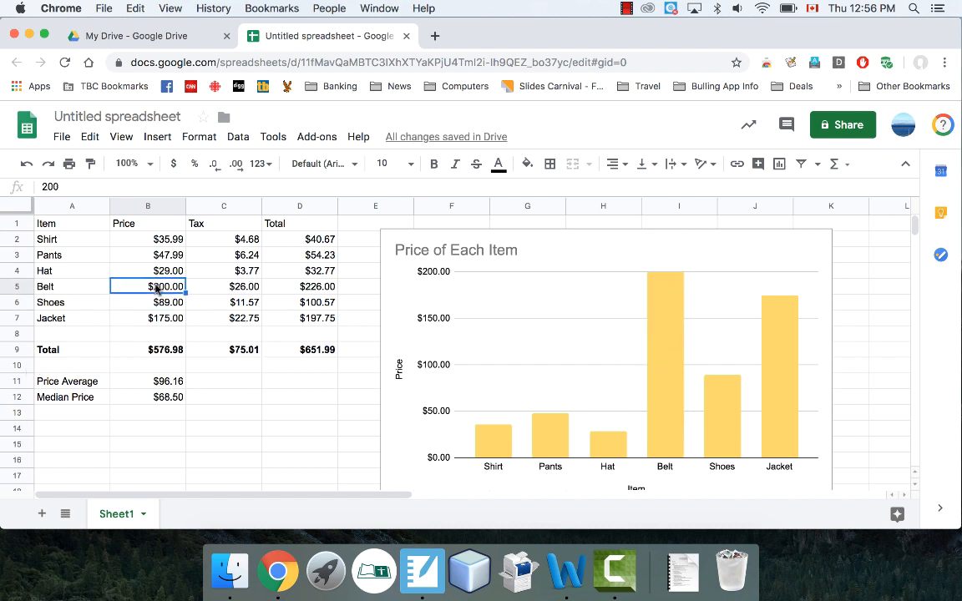
pyautogui.write('19')
pyautogui.press('Return')
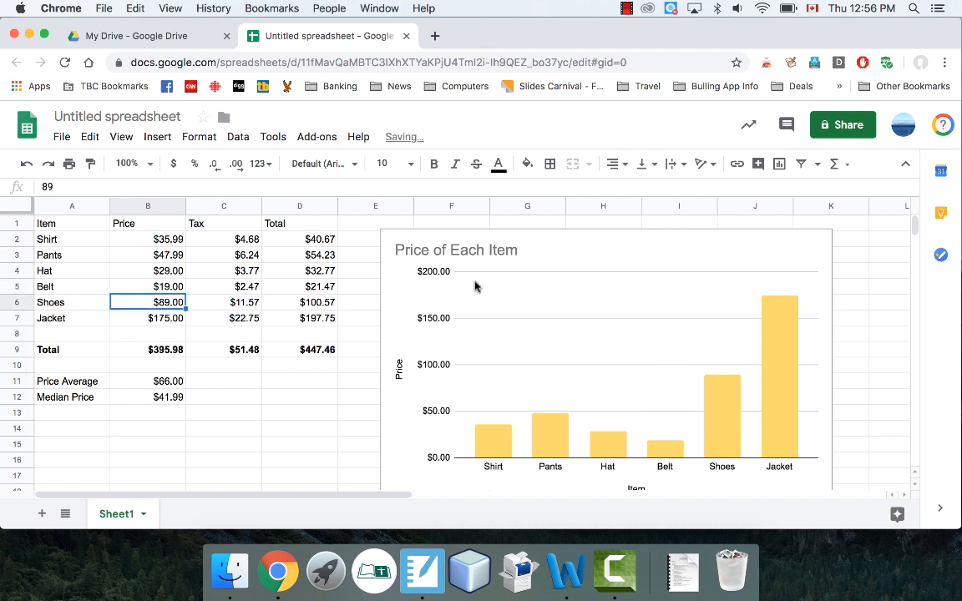
# - Move the price chart to its own sheet and display that chart sheet
pyautogui.click(492, 255)
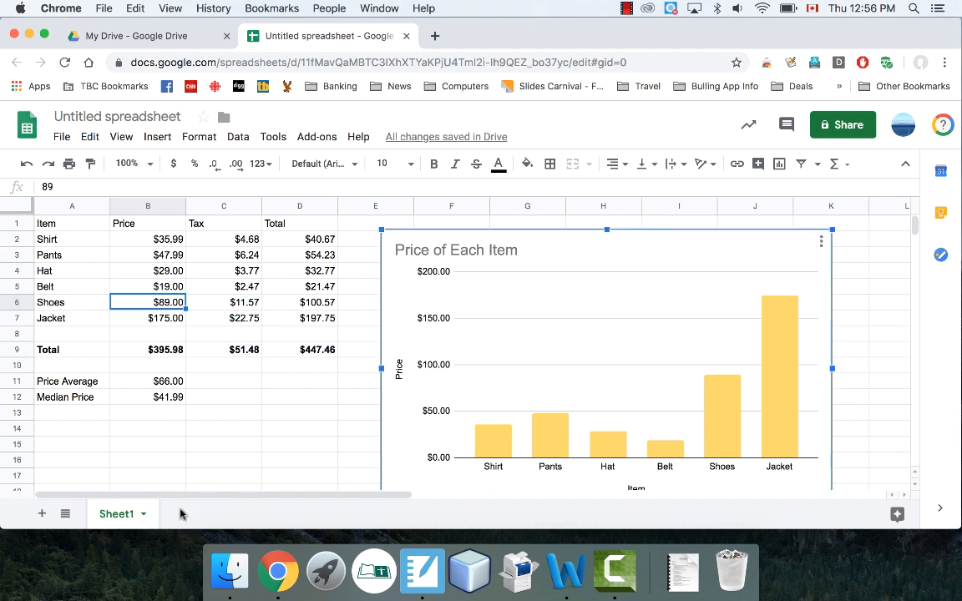
pyautogui.click(821, 241)
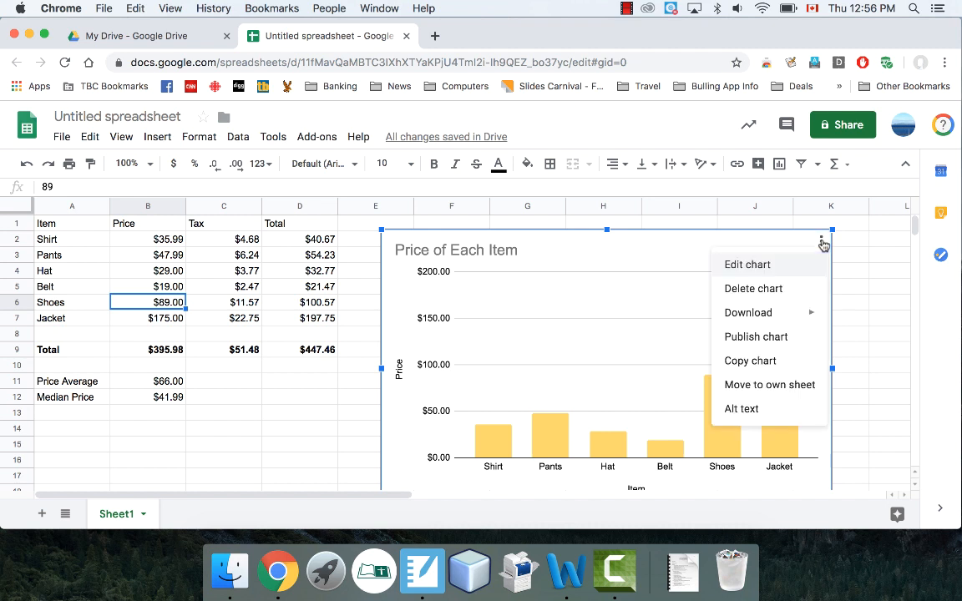
pyautogui.click(754, 386)
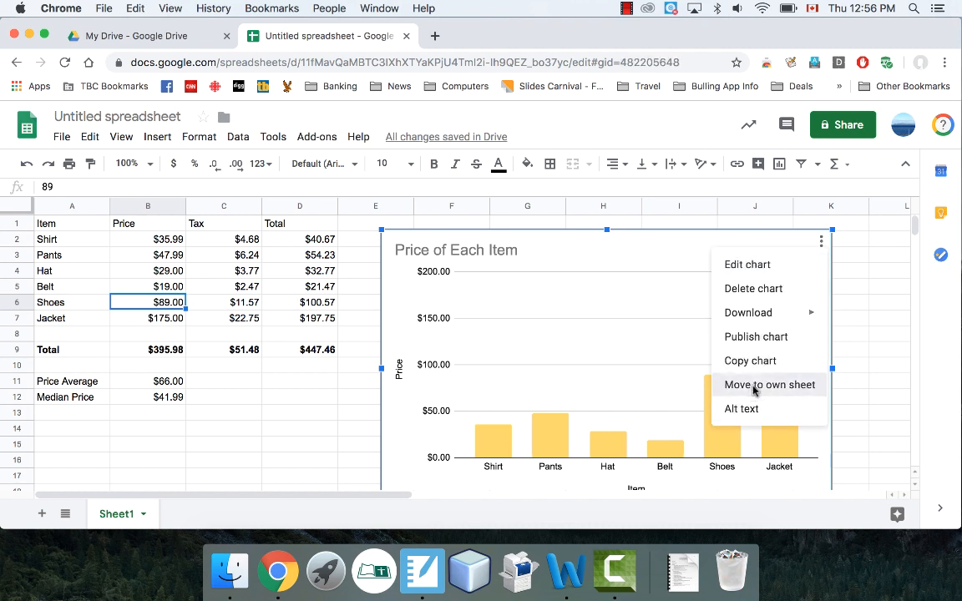
pyautogui.click(124, 514)
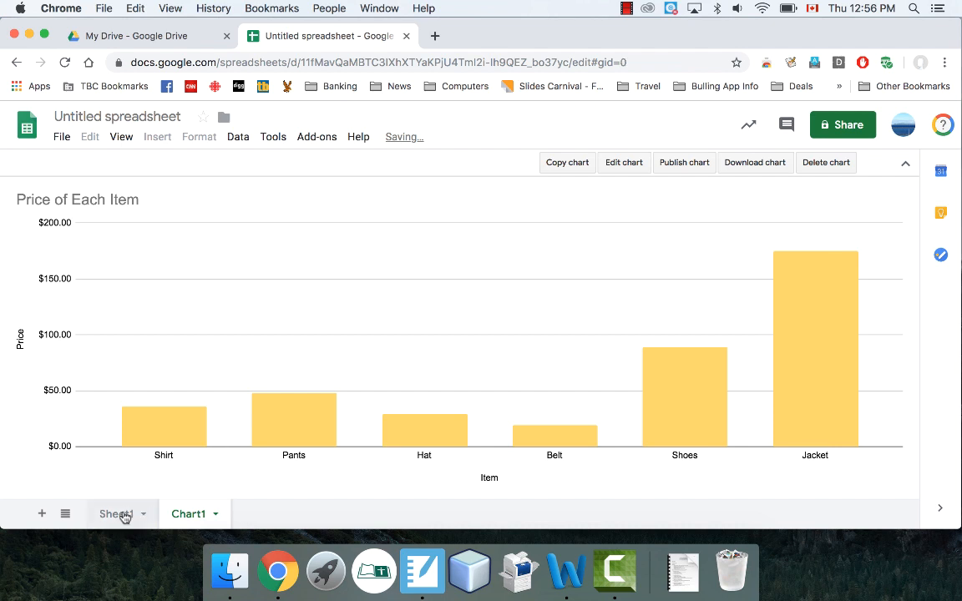
pyautogui.click(190, 514)
# - Rename the chart sheet as "Graph of Item Prices"
pyautogui.click(215, 514)
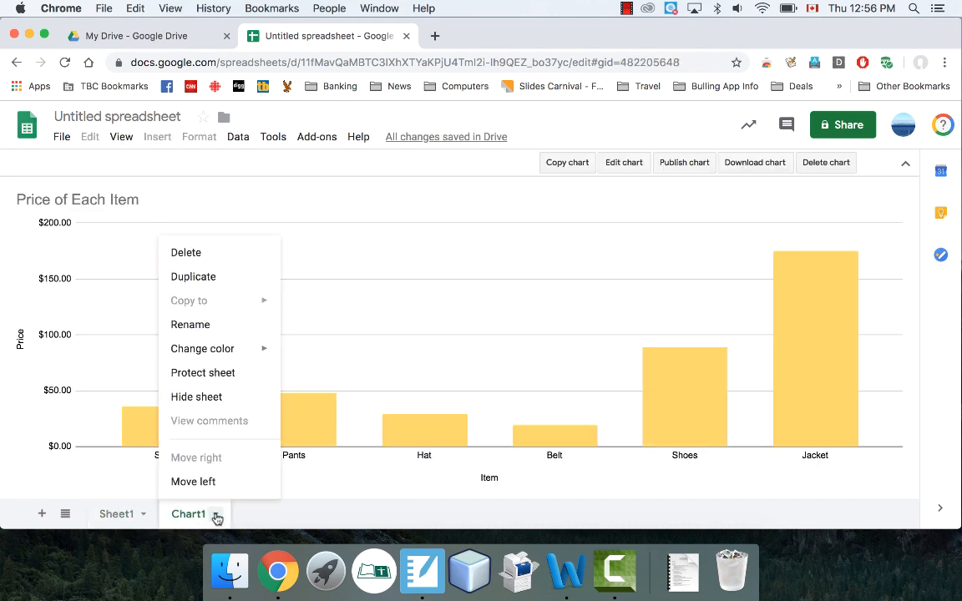
pyautogui.click(199, 327)
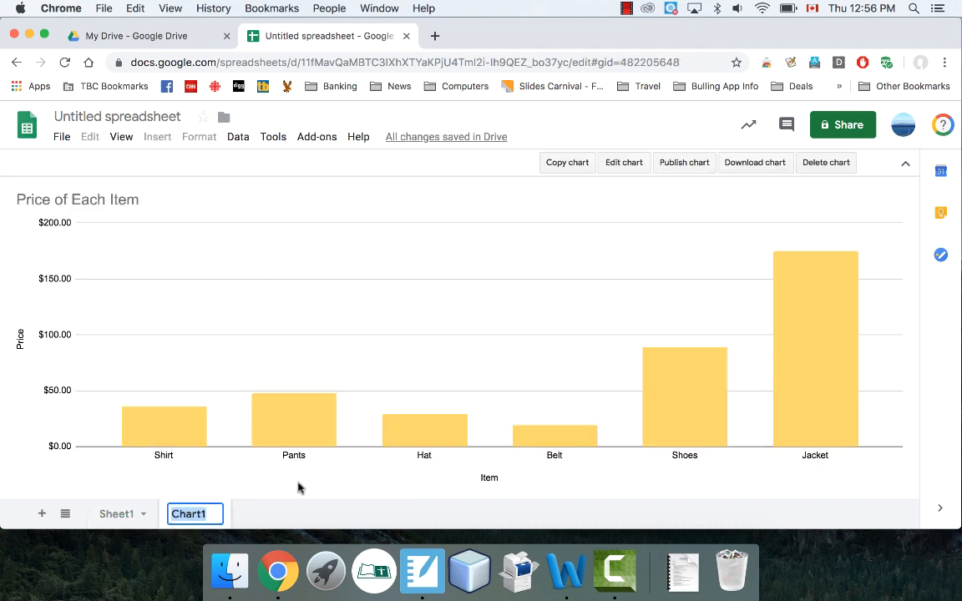
pyautogui.write('Gar')
pyautogui.press('BackSpace')
pyautogui.press('BackSpace')
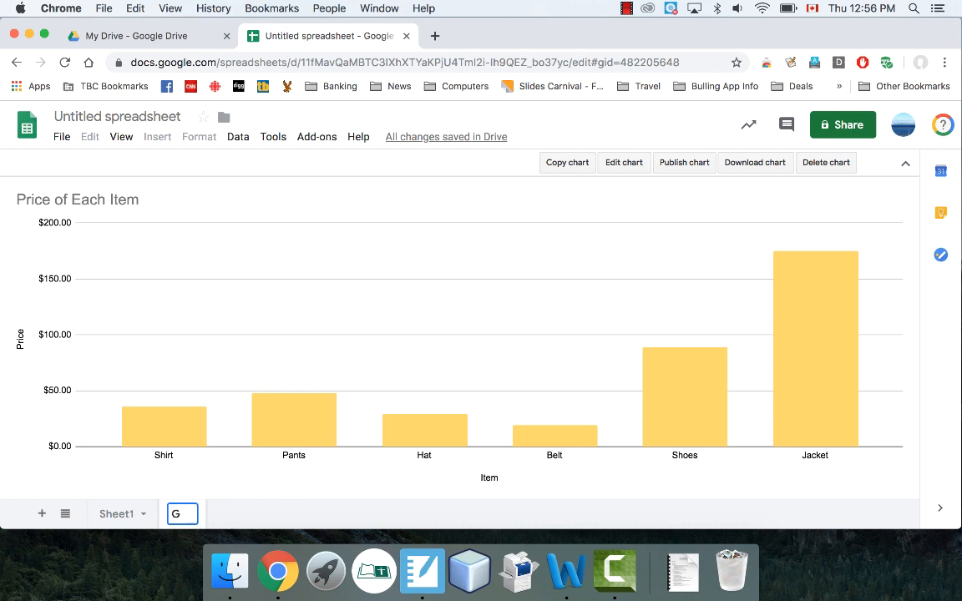
pyautogui.write('raph of Item P')
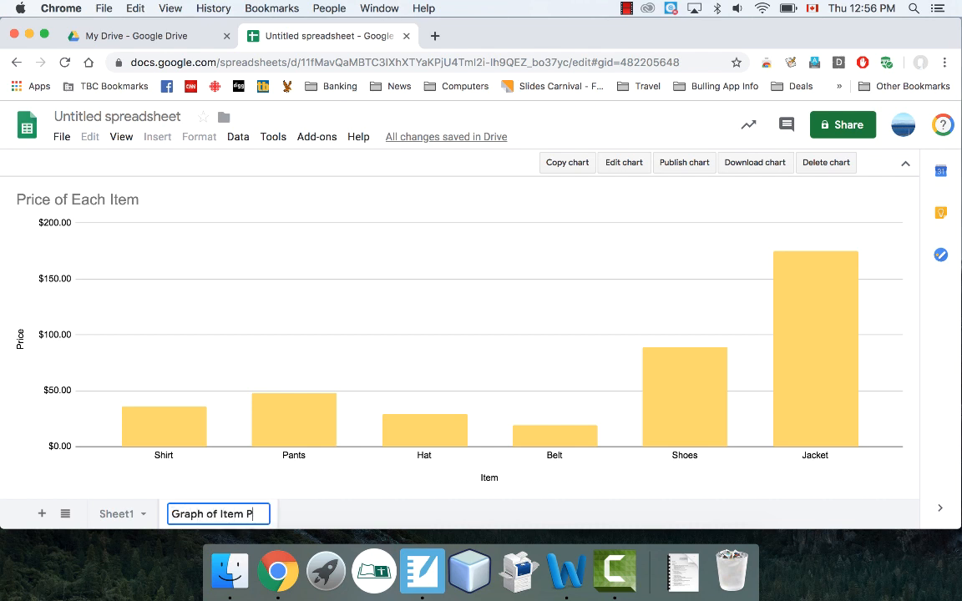
pyautogui.write('rices')
pyautogui.press('Return')
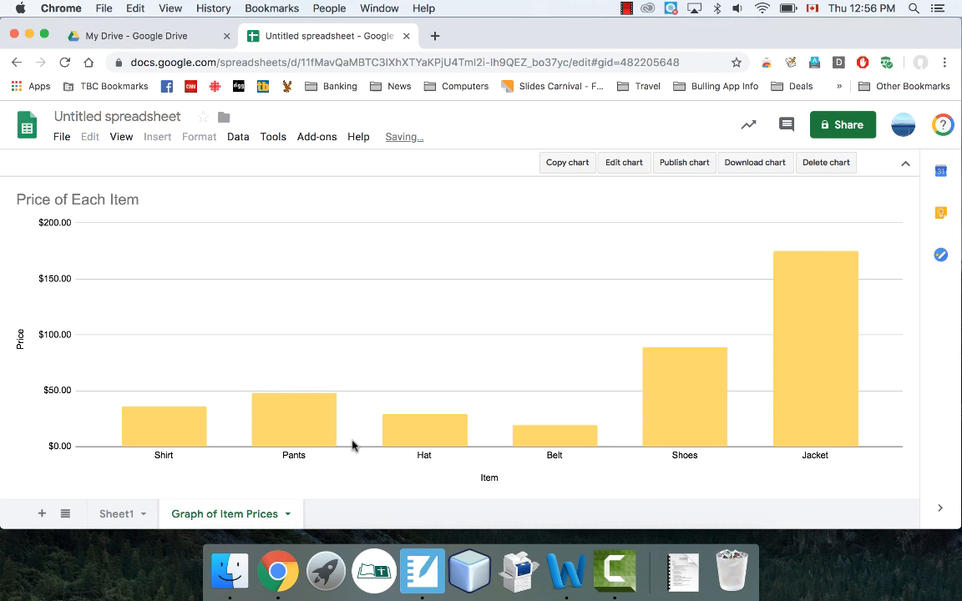
# - Rename the sheet that holds the price table as "Item Price List"
pyautogui.click(118, 514)
pyautogui.click(146, 515)
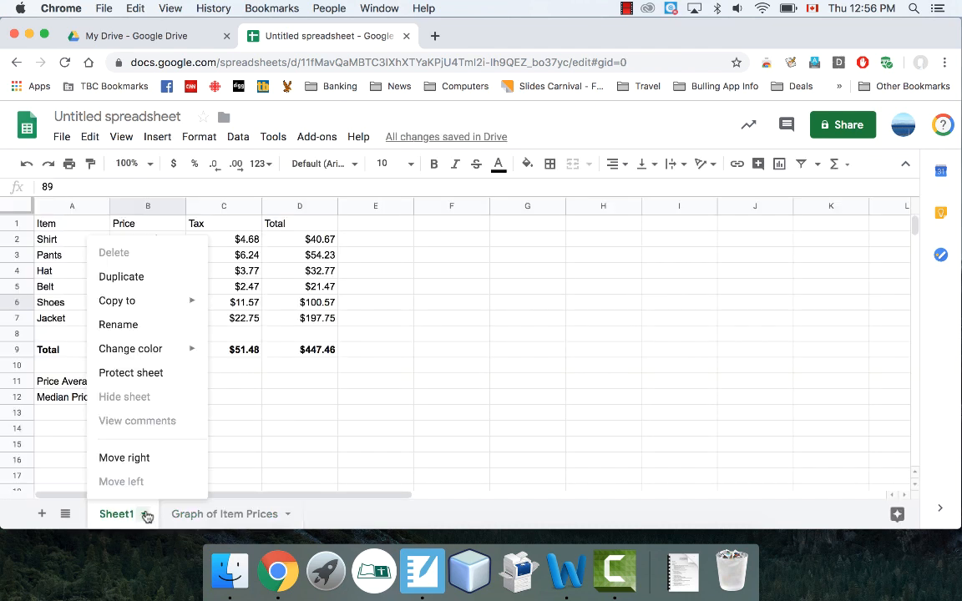
pyautogui.click(125, 324)
pyautogui.write('It')
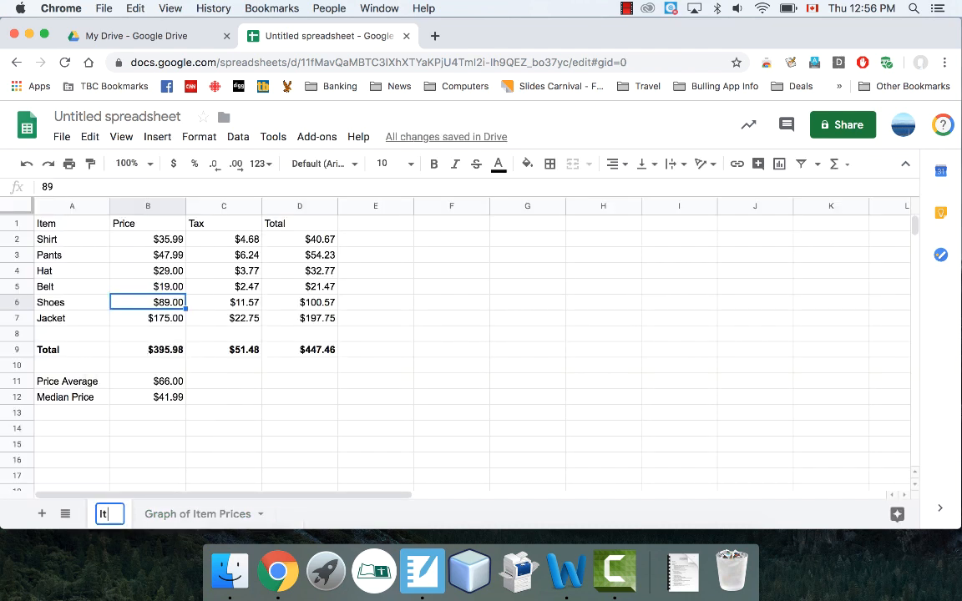
pyautogui.write('em Price List')
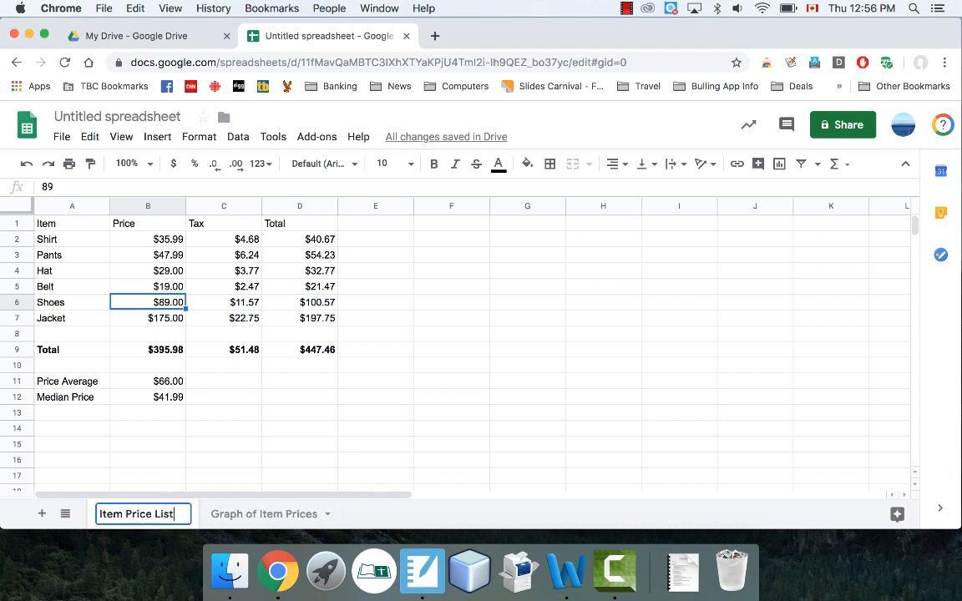
pyautogui.press('Return')
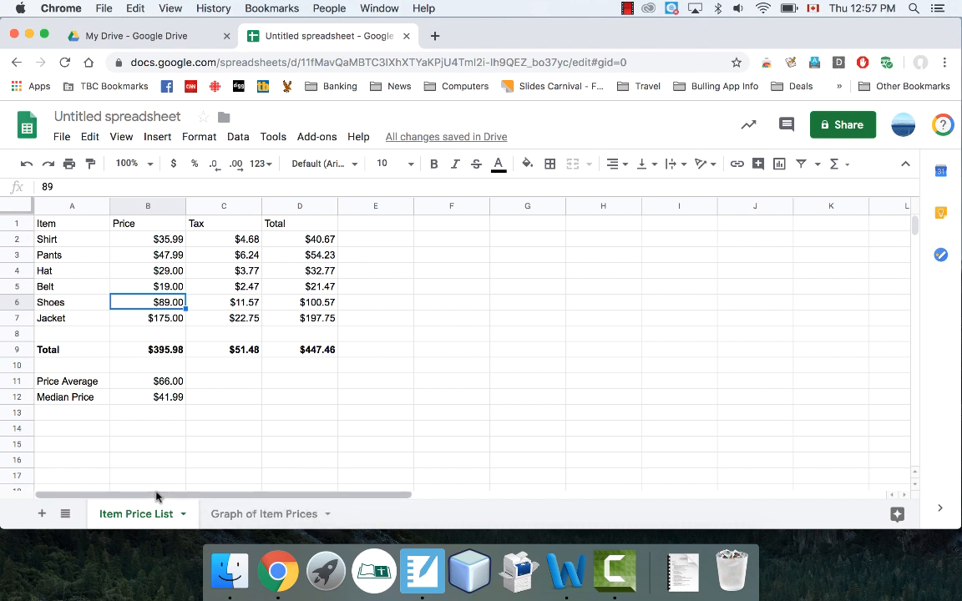
# - Add a new blank sheet and place it after the Graph of Item Prices sheet
pyautogui.click(41, 514)
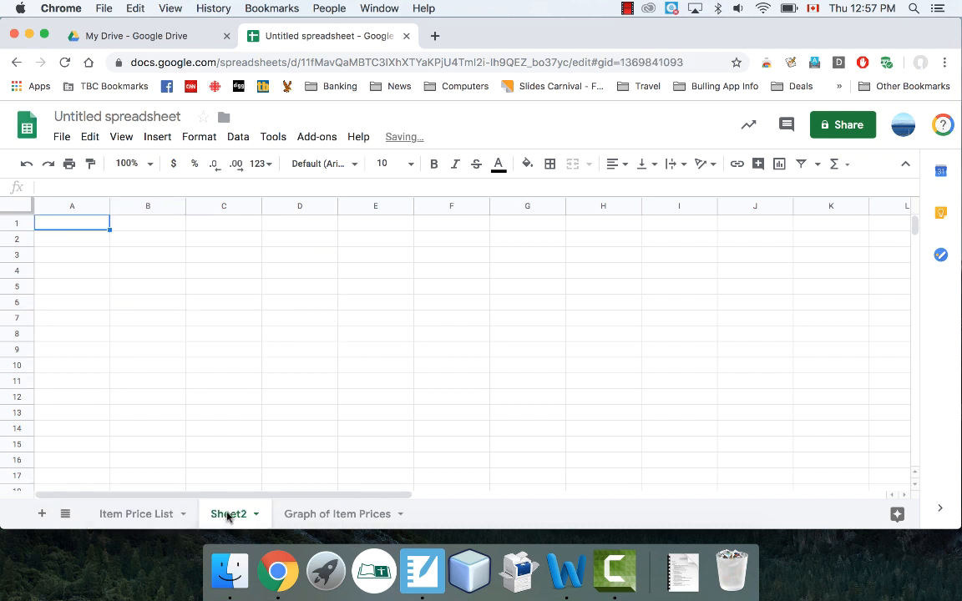
pyautogui.moveTo(226, 515); pyautogui.dragTo(384, 515)
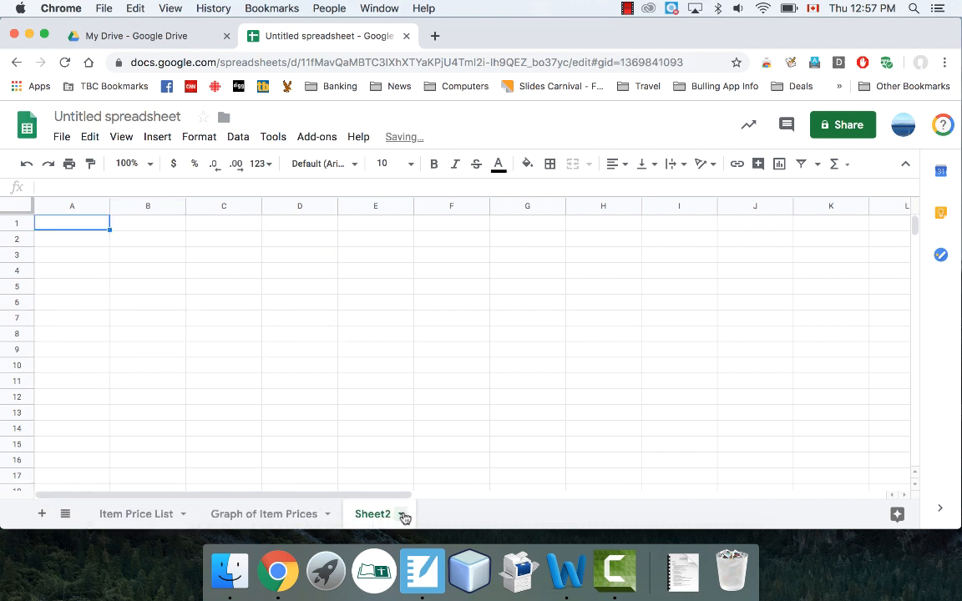
pyautogui.click(402, 514)
# - Enter the column headers X in A1 and Y in B1 on the new sheet
pyautogui.click(62, 232)
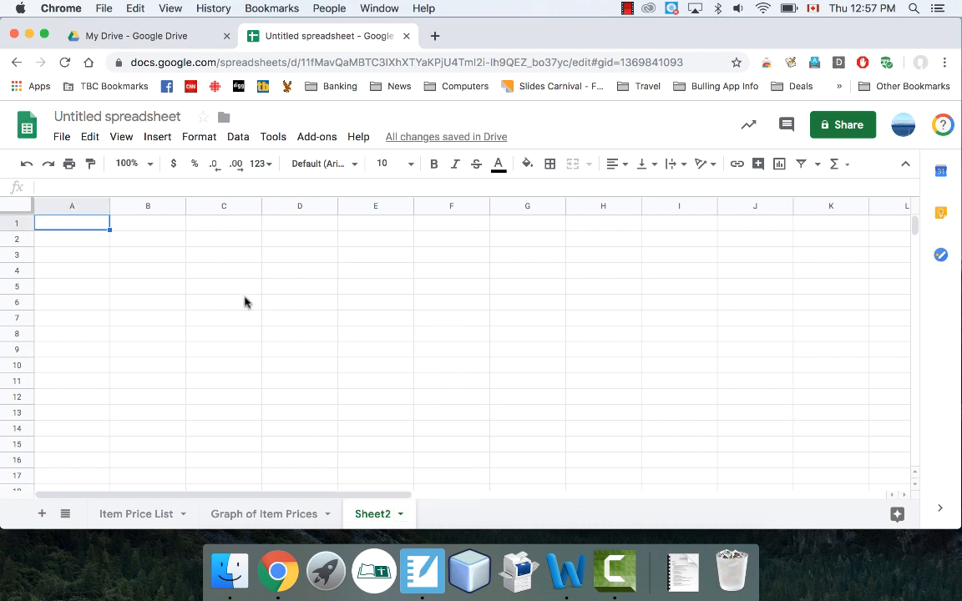
pyautogui.write('X')
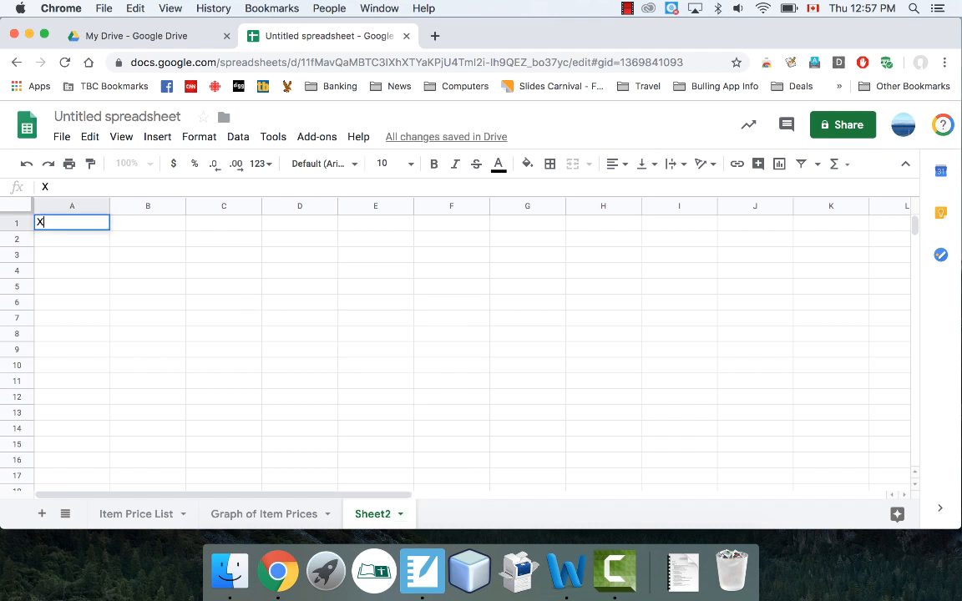
pyautogui.press('Return')
pyautogui.press('Up')
pyautogui.press('Right')
pyautogui.write('Y')
pyautogui.press('Return')
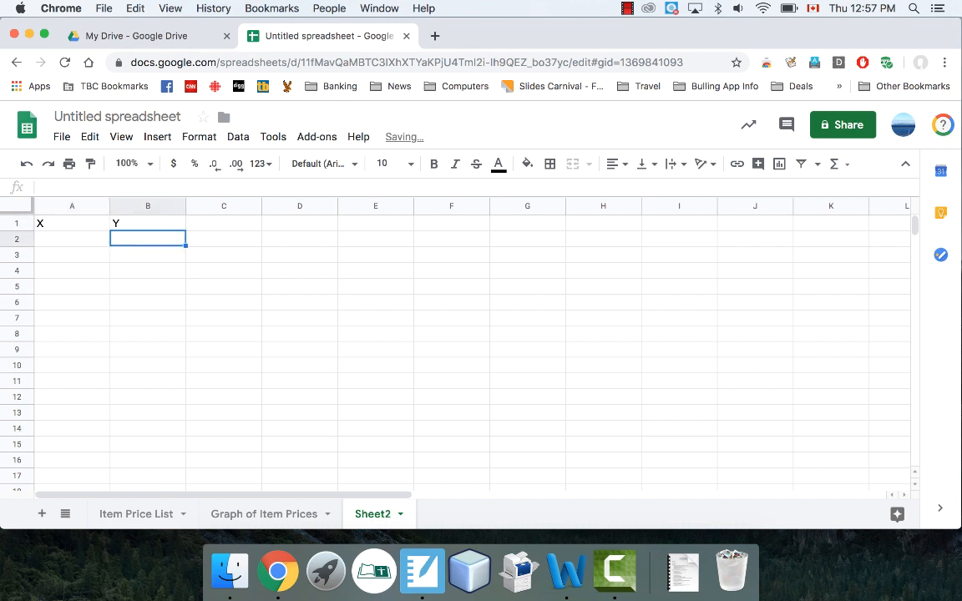
# - Enter the values 0, 1, 2 and 3 in cells A2 to A5 under the X header
pyautogui.press('Left')
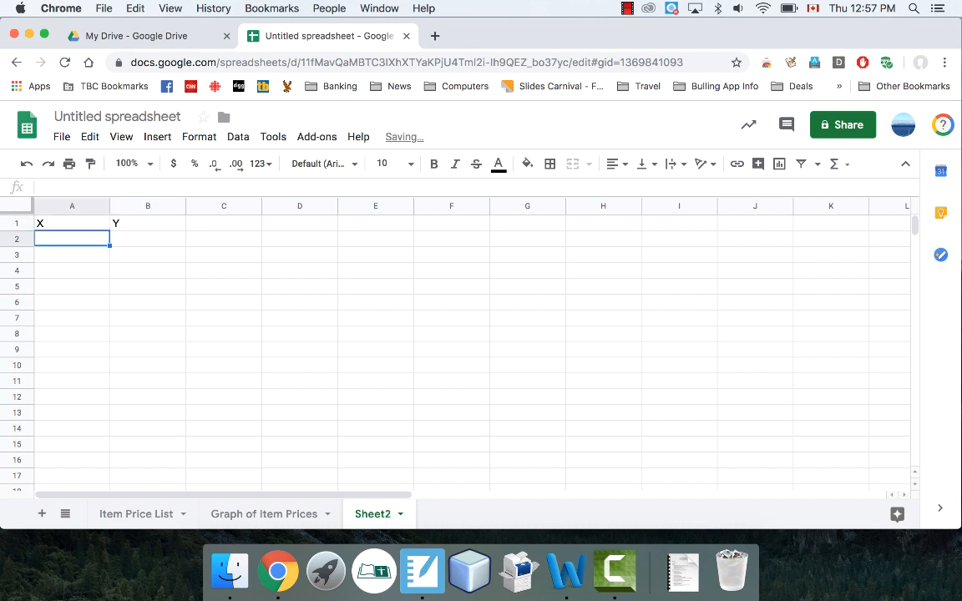
pyautogui.write('0')
pyautogui.press('Return')
pyautogui.write('1')
pyautogui.press('Return')
pyautogui.write('2')
pyautogui.press('Return')
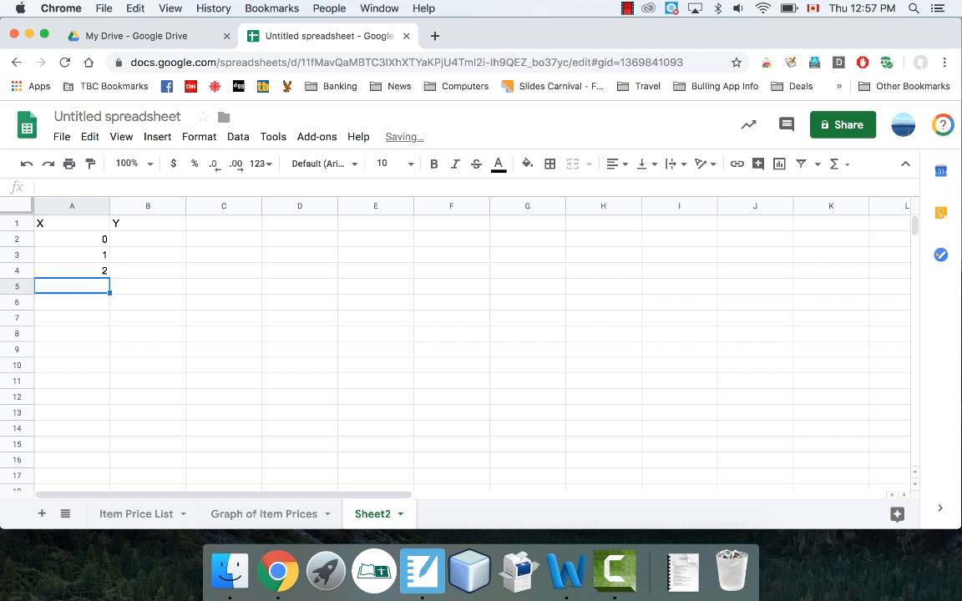
pyautogui.write('3')
pyautogui.press('Return')
# - Try to extend the X values by filling A5 down to A11, and clear the filled cells below A5
pyautogui.click(91, 288)
pyautogui.moveTo(108, 290); pyautogui.dragTo(115, 378)
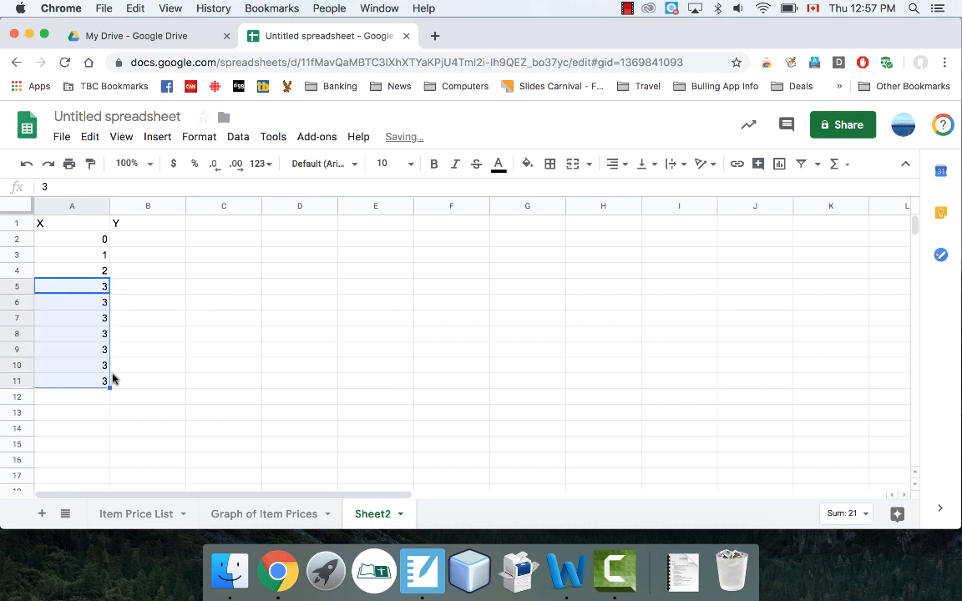
pyautogui.click(80, 442)
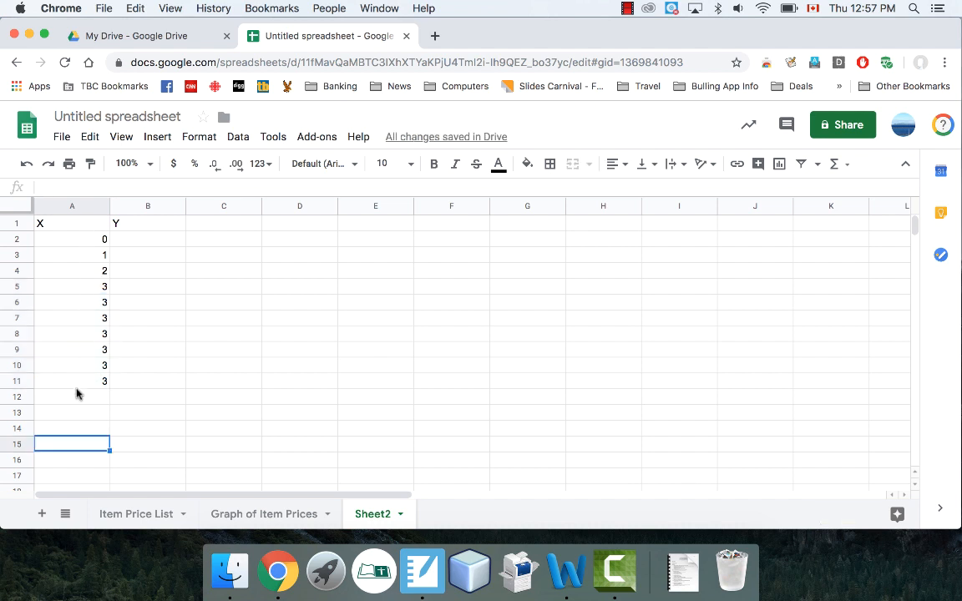
pyautogui.click(74, 415)
pyautogui.moveTo(73, 415); pyautogui.dragTo(84, 305)
pyautogui.press('Delete')
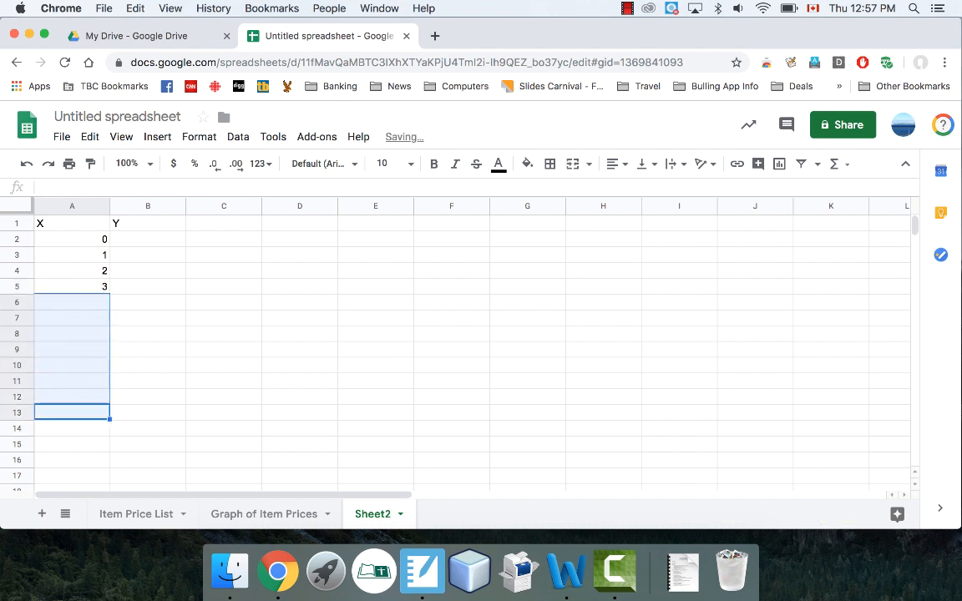
# - Enter the remaining X values 4, 5, 6, 7, 9 and 10 in cells A6 to A11
pyautogui.click(75, 305)
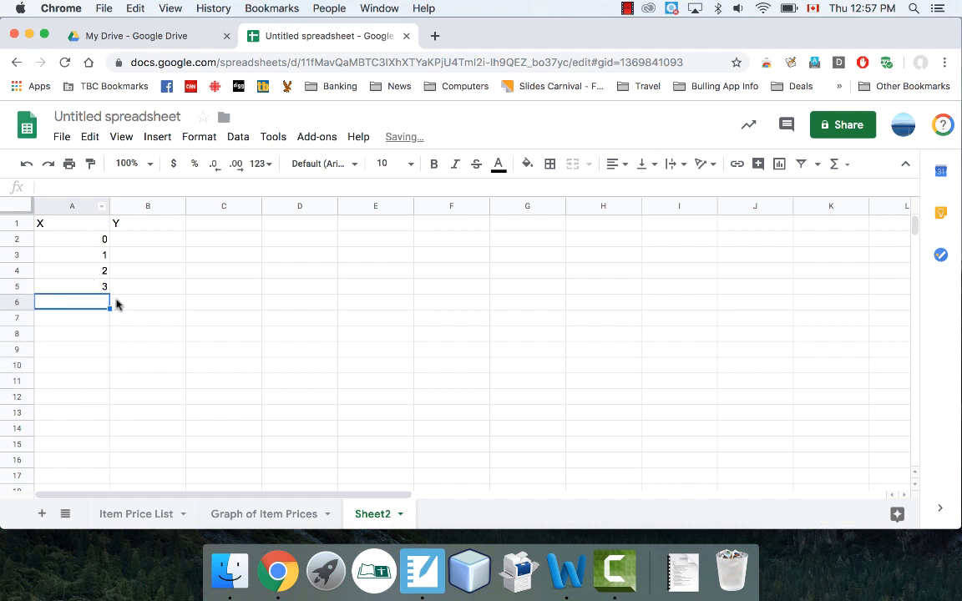
pyautogui.write('4')
pyautogui.press('Return')
pyautogui.write('5')
pyautogui.press('Return')
pyautogui.write('6')
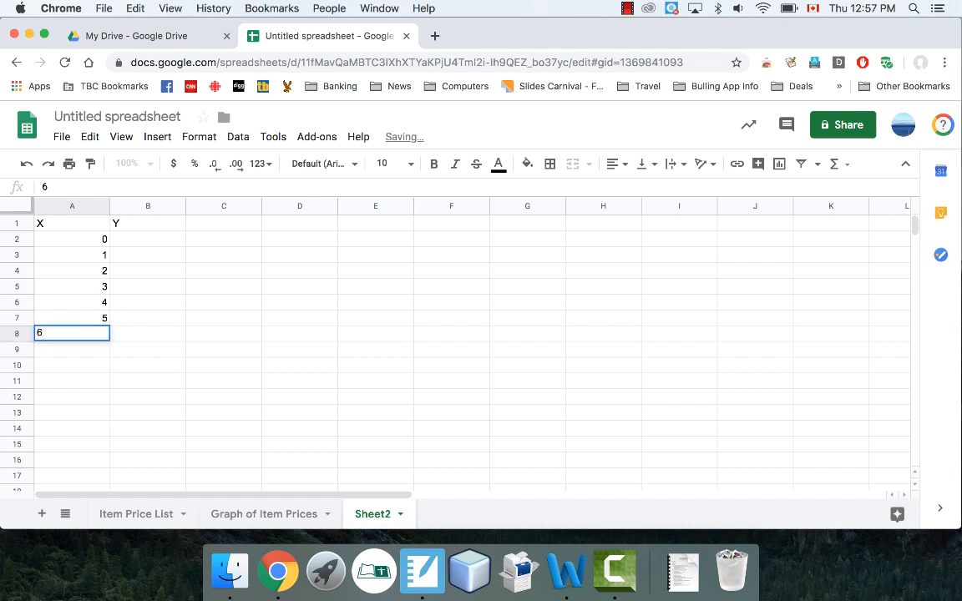
pyautogui.press('Return')
pyautogui.write('7')
pyautogui.press('Return')
pyautogui.write('9')
pyautogui.press('Return')
pyautogui.write('1')
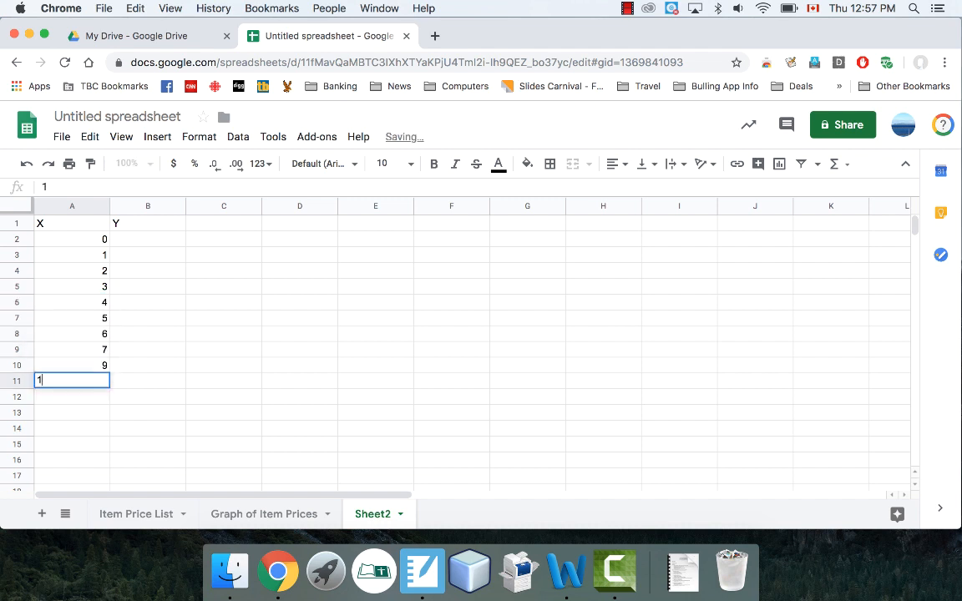
pyautogui.write('0')
pyautogui.press('Return')
# - Write the equation y=2x + 9 as a text note in cell E2
pyautogui.click(150, 240)
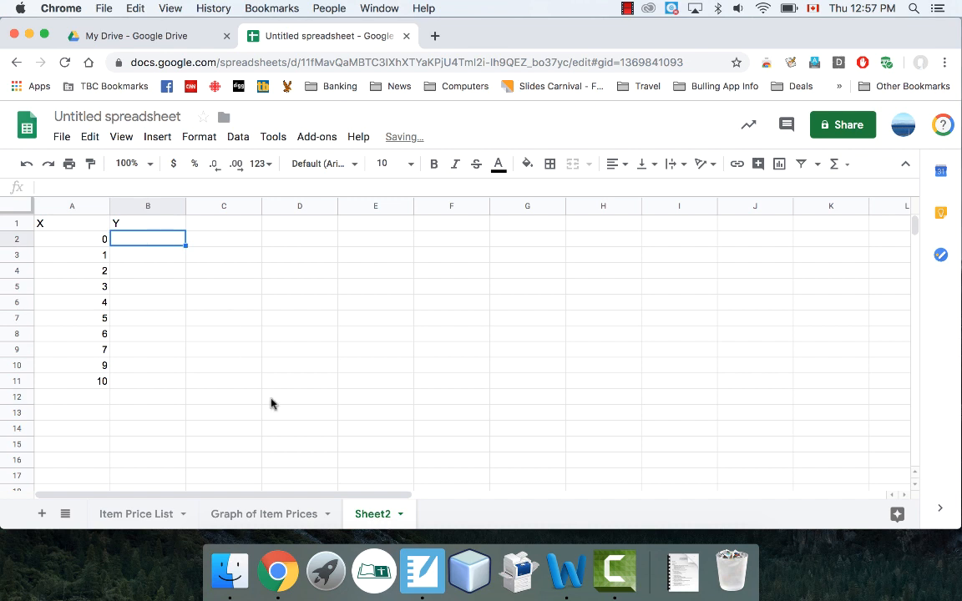
pyautogui.click(365, 242)
pyautogui.write('y=2x + 9')
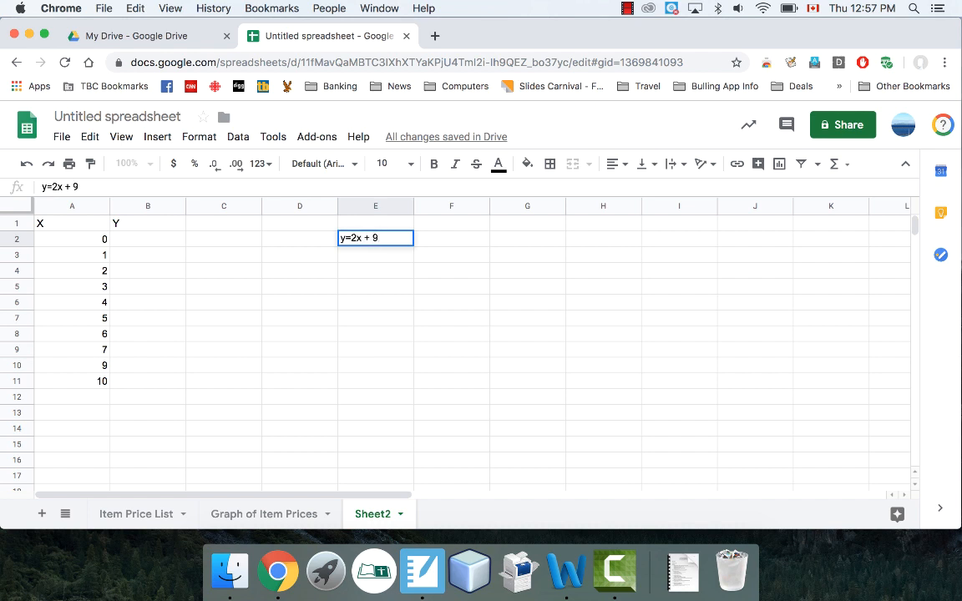
pyautogui.press('Return')
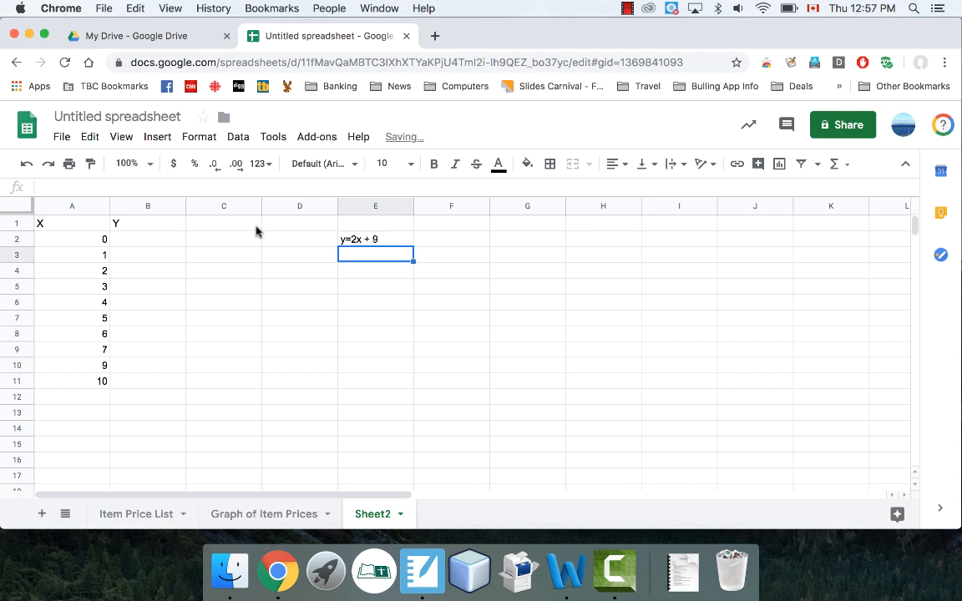
# - Enter the formula =2*A2+9 in cell B2 to calculate the first Y value
pyautogui.click(151, 240)
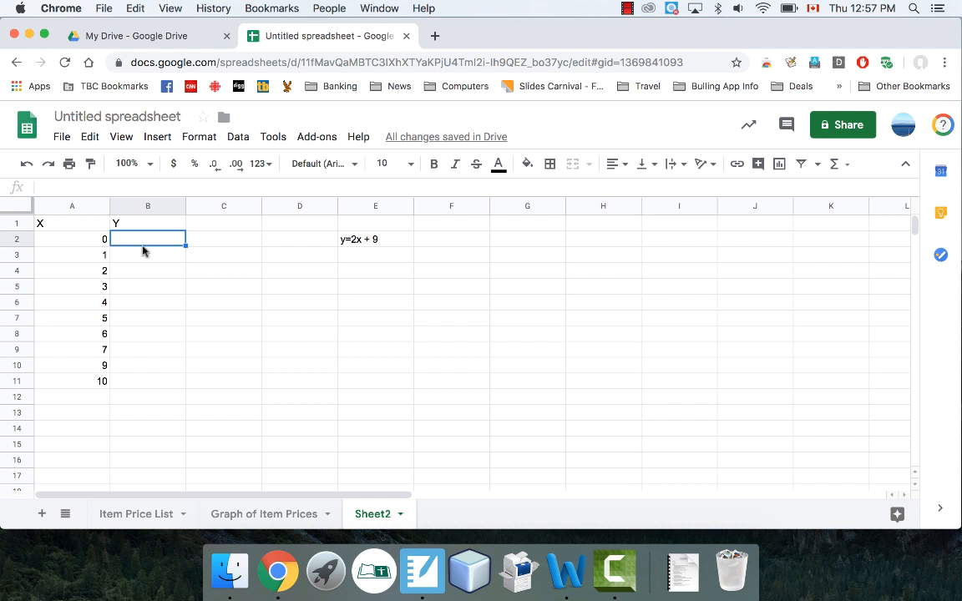
pyautogui.write('=2')
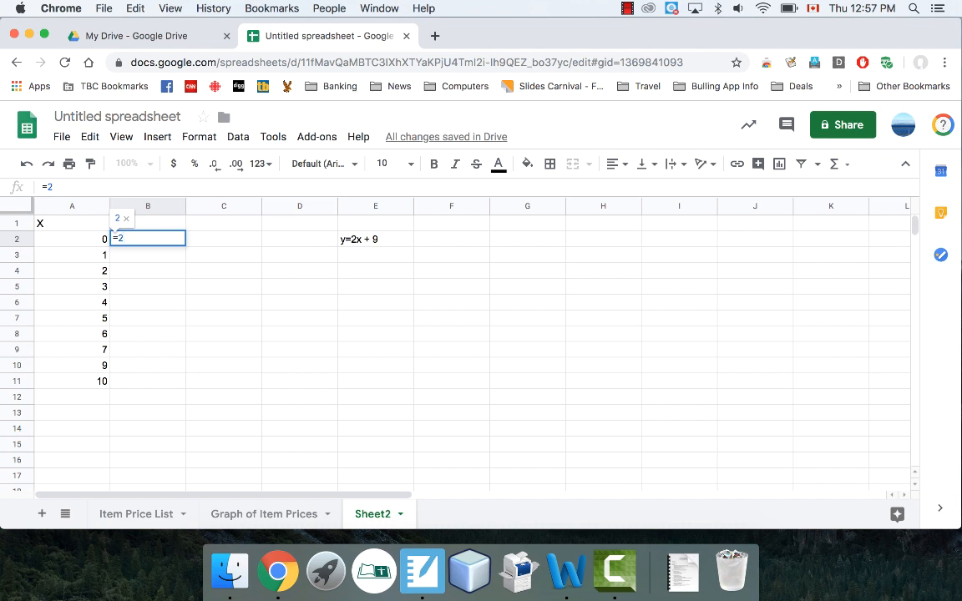
pyautogui.write('*A2 +')
pyautogui.press('BackSpace')
pyautogui.press('BackSpace')
pyautogui.press('BackSpace')
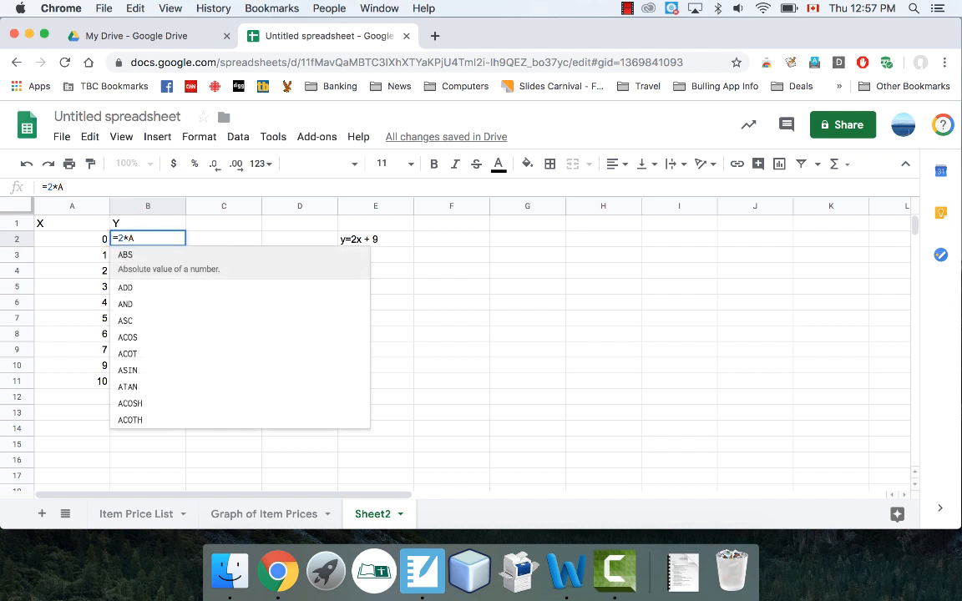
pyautogui.write('2+9')
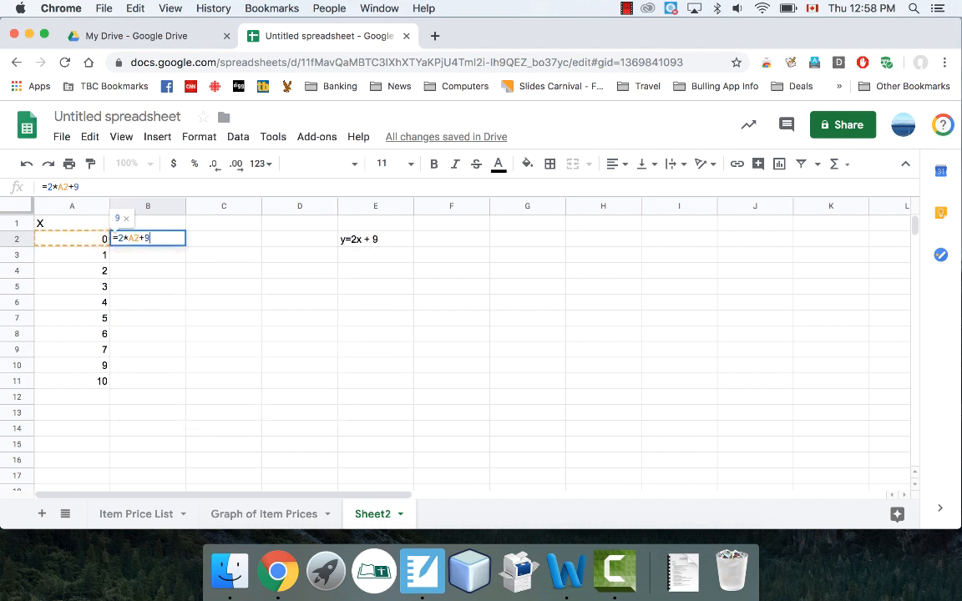
pyautogui.press('Return')
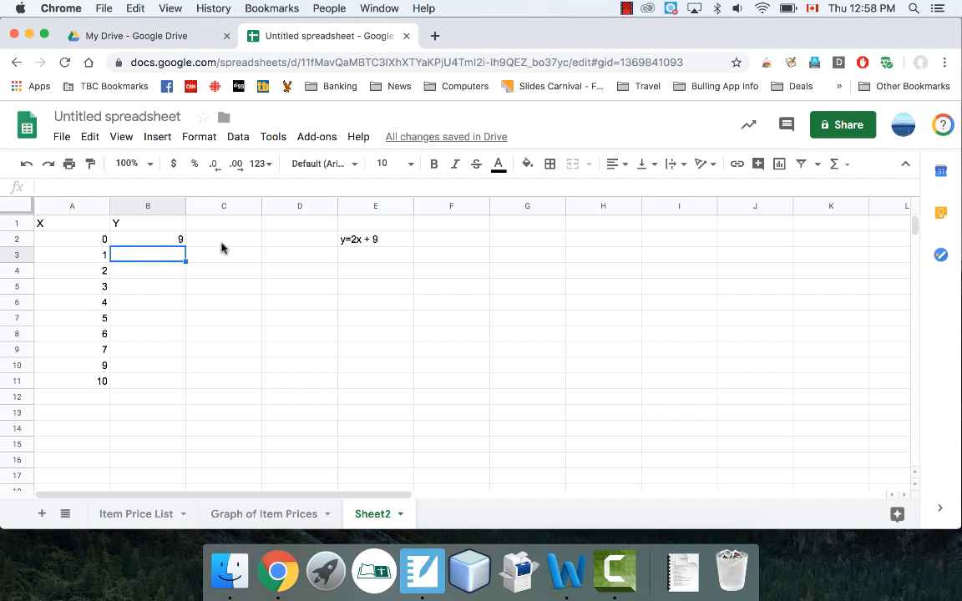
# - Fill the B2 formula down to B11 and check the copied formulas in B3, B4 and B5
pyautogui.click(159, 244)
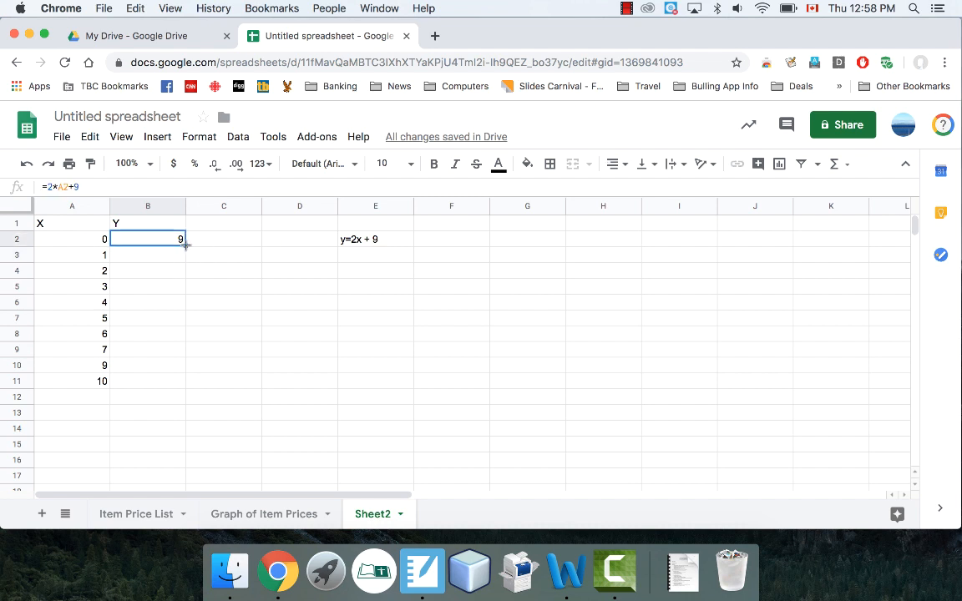
pyautogui.moveTo(186, 244); pyautogui.dragTo(177, 381)
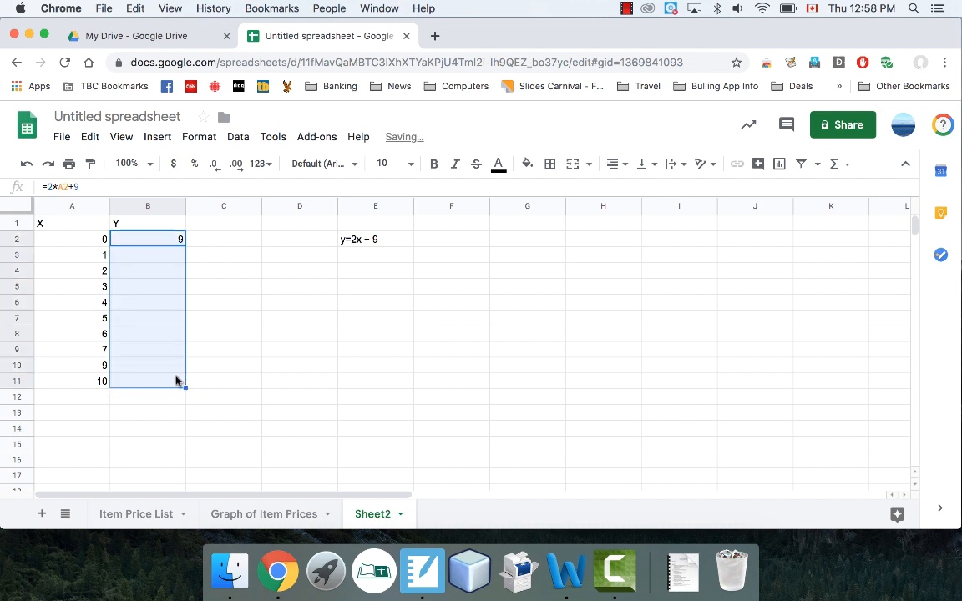
pyautogui.click(152, 255)
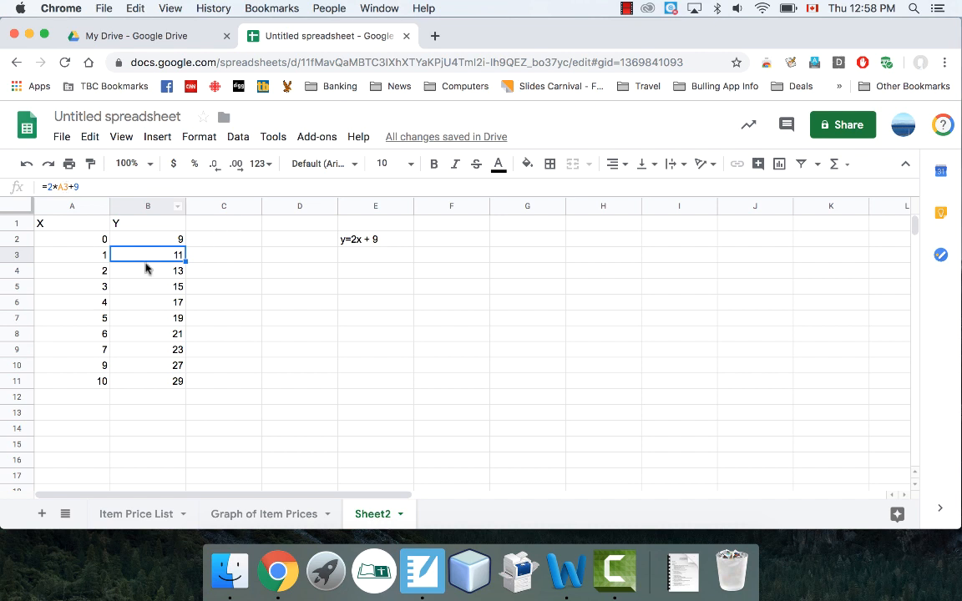
pyautogui.press('Down')
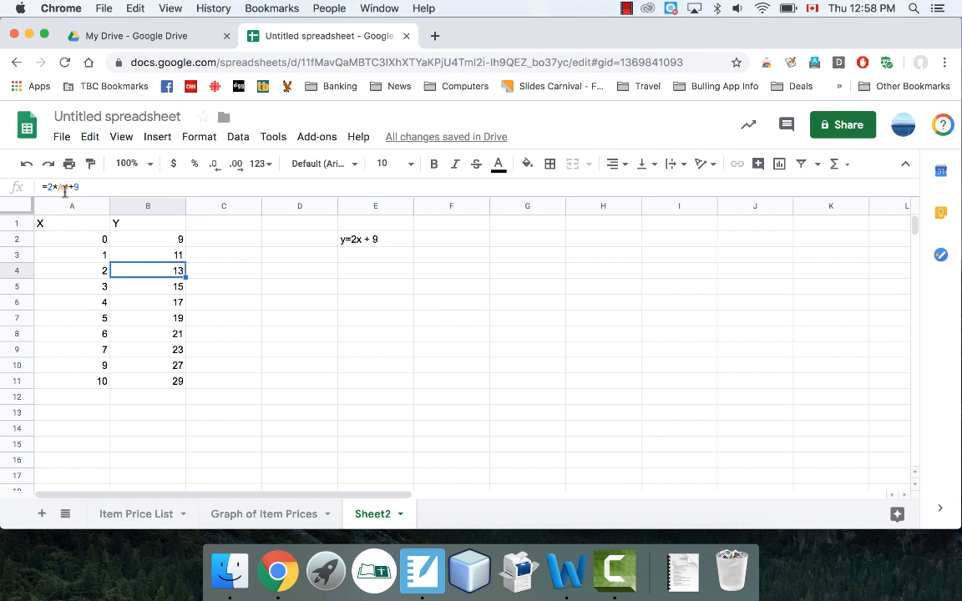
pyautogui.click(137, 288)
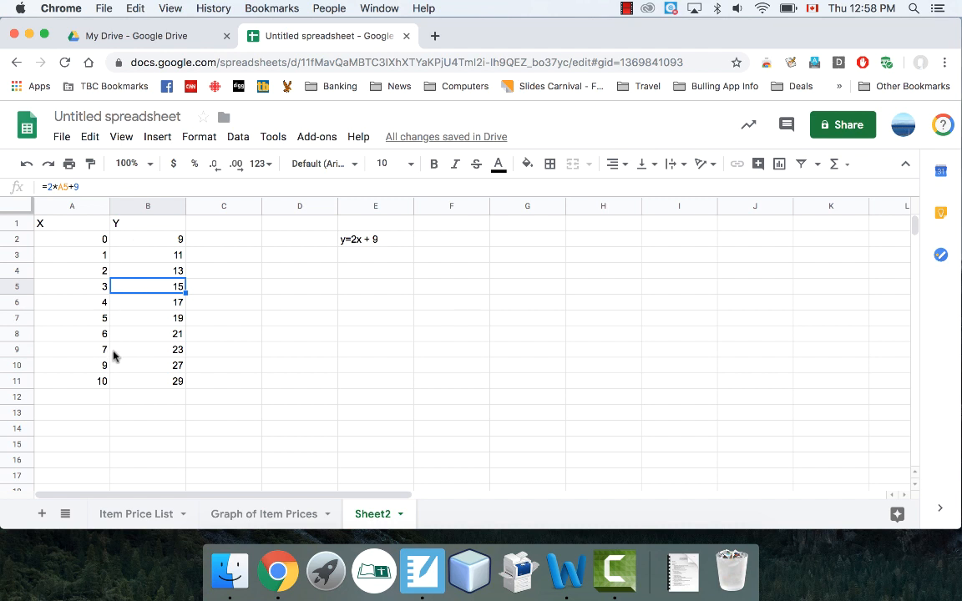
# - Insert a chart from the X/Y data in A1:B11 and set its type to Line chart
pyautogui.moveTo(74, 227); pyautogui.dragTo(146, 386)
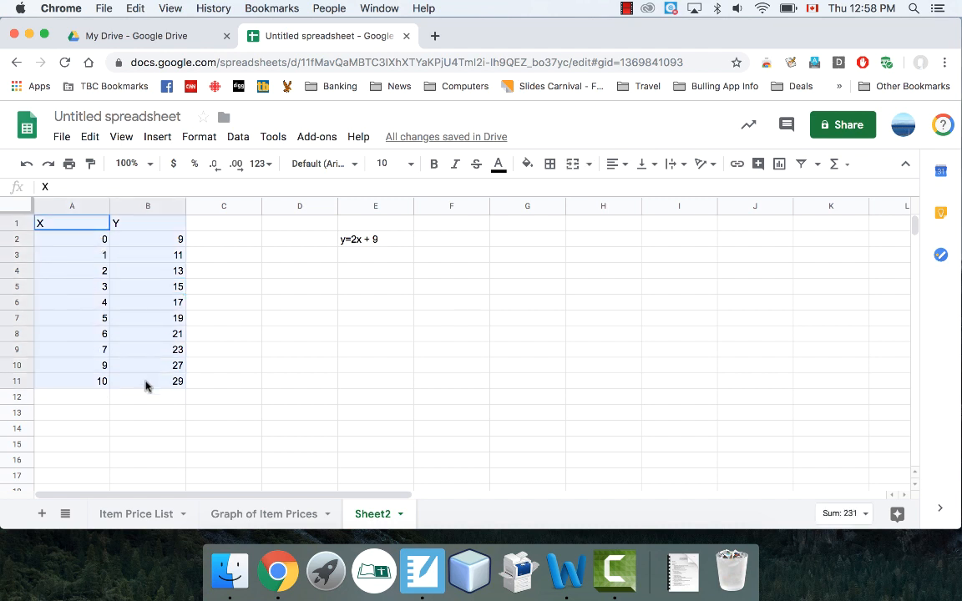
pyautogui.click(157, 137)
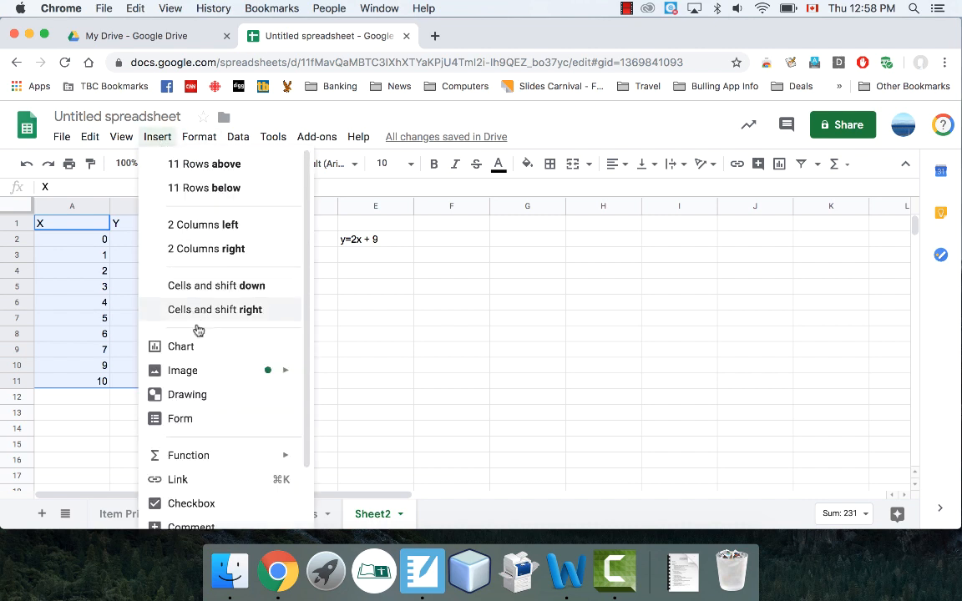
pyautogui.click(177, 346)
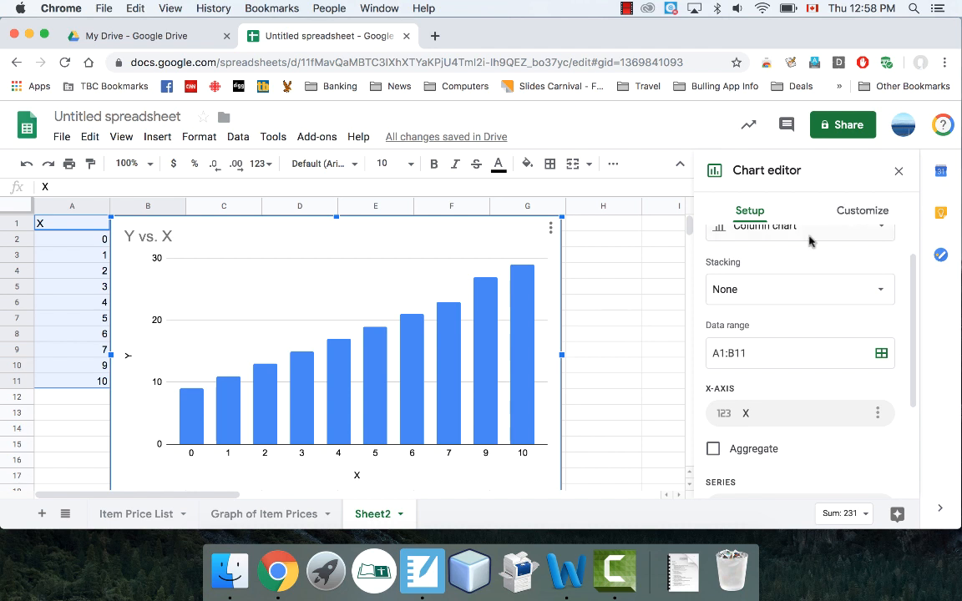
pyautogui.scroll(2, 793, 295)
pyautogui.click(827, 278)
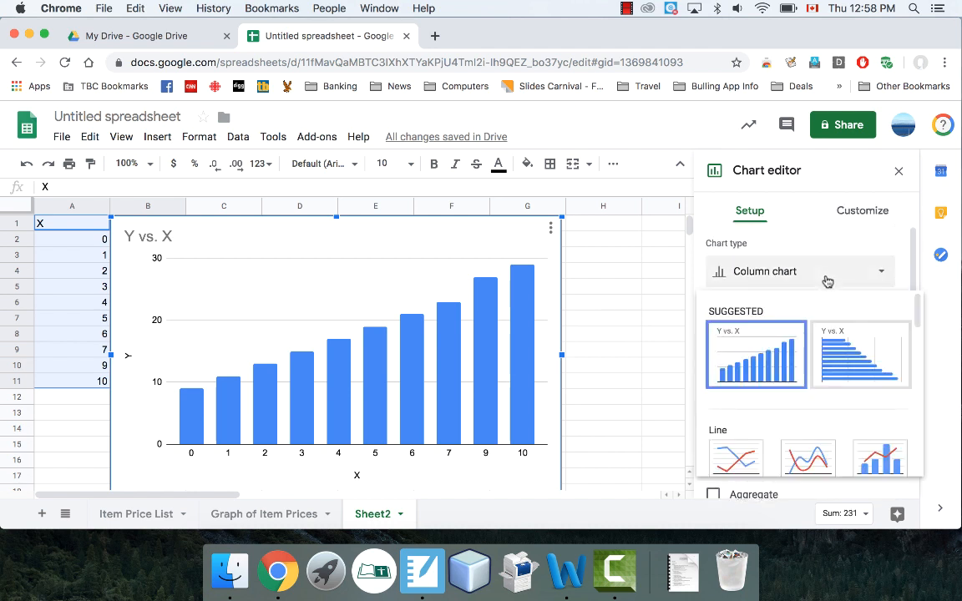
pyautogui.scroll(-2, 770, 376)
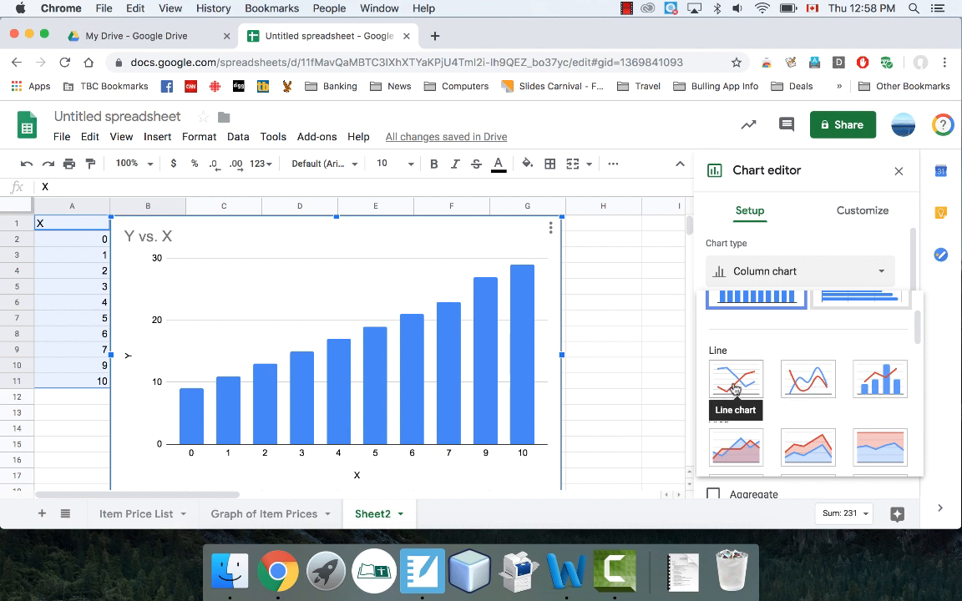
pyautogui.click(743, 386)
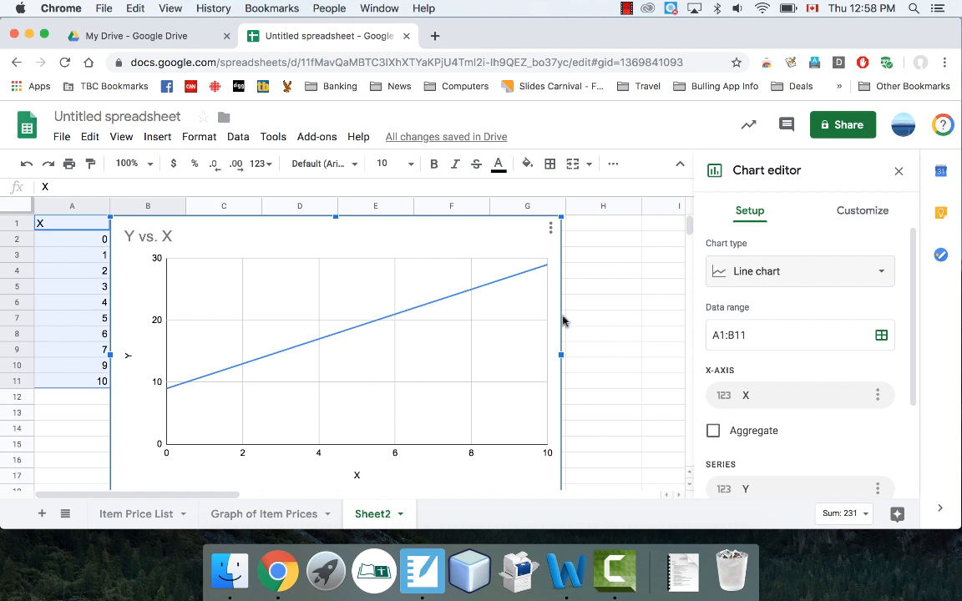
# - Show data points on the chart's Y series, trying point sizes 2px and 10px before setting 7px
pyautogui.scroll(-3, 793, 327)
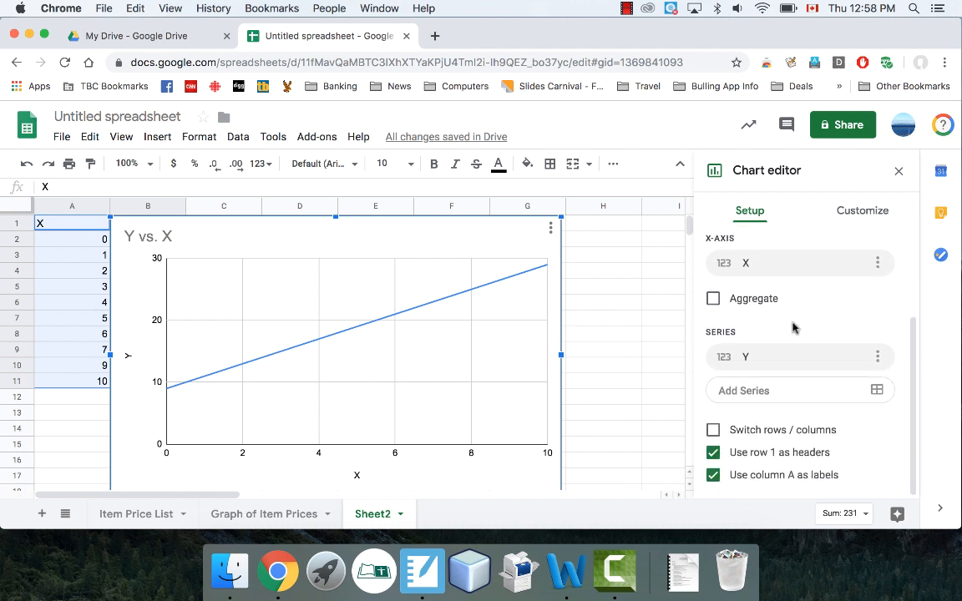
pyautogui.scroll(3, 794, 327)
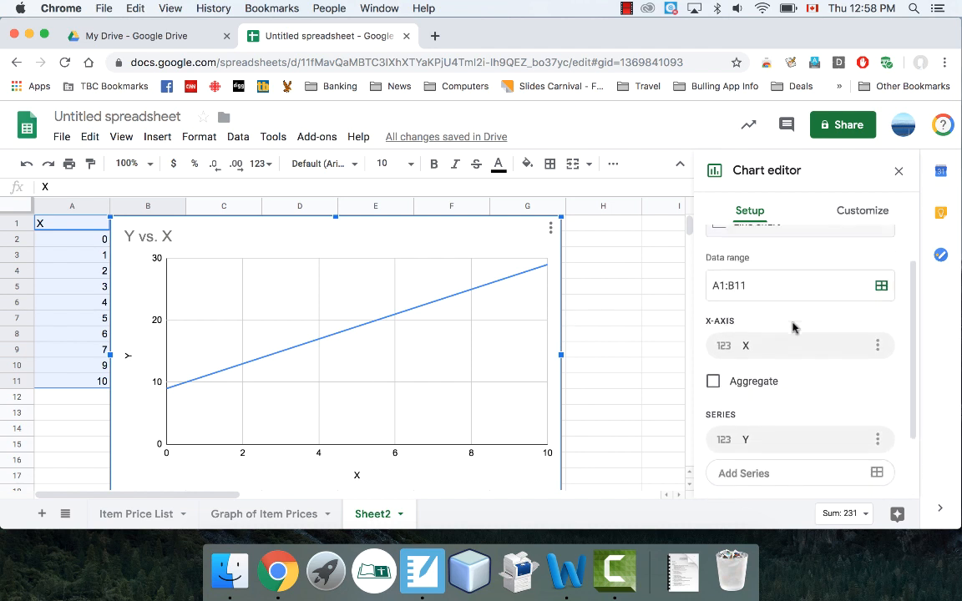
pyautogui.click(865, 213)
pyautogui.click(723, 340)
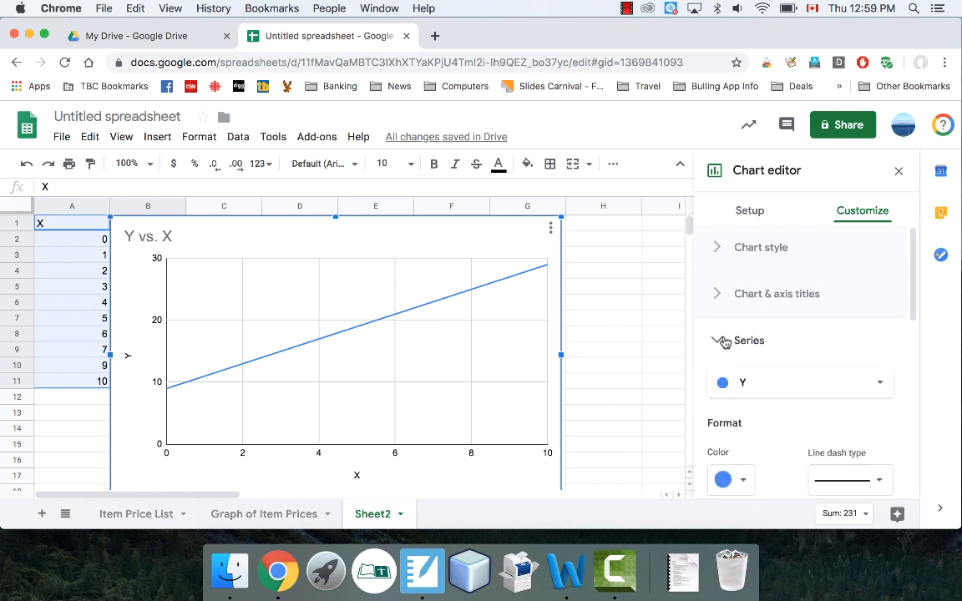
pyautogui.scroll(-5, 741, 392)
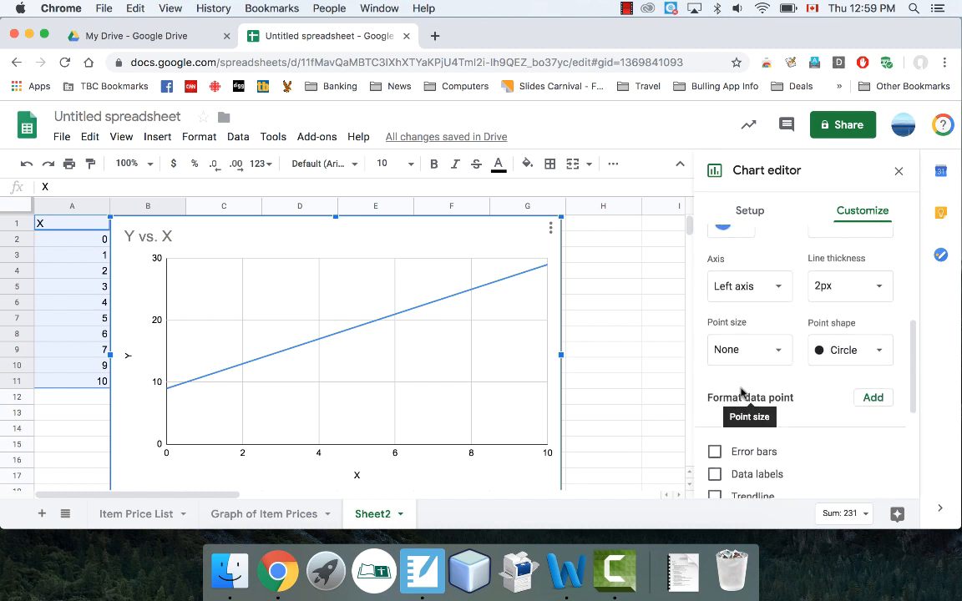
pyautogui.click(776, 351)
pyautogui.click(751, 406)
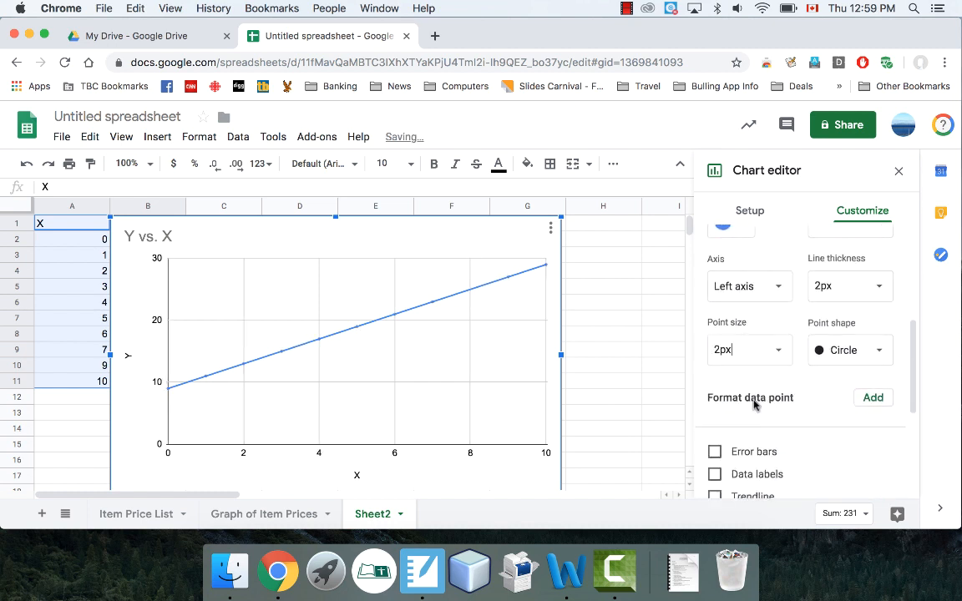
pyautogui.click(777, 350)
pyautogui.click(754, 455)
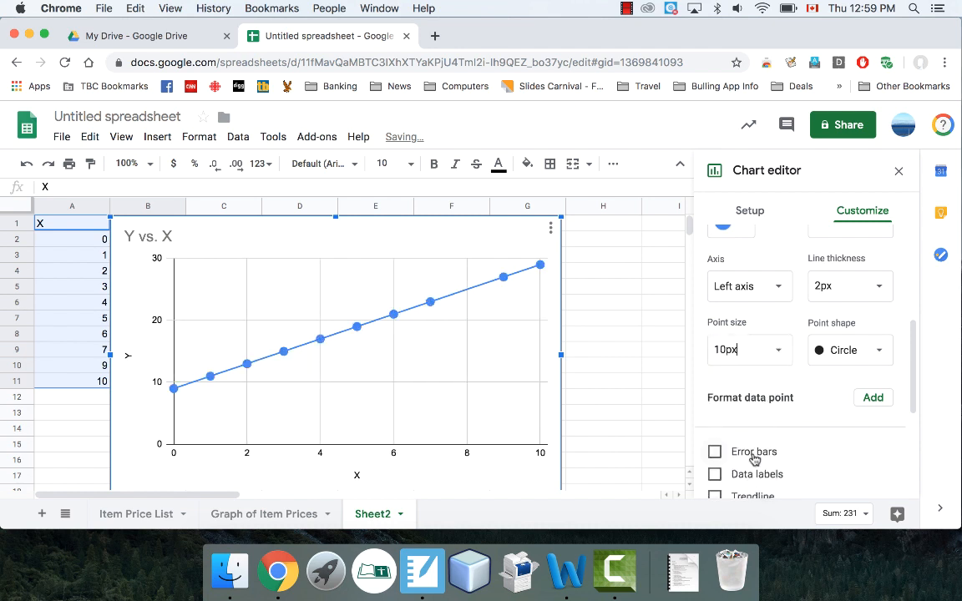
pyautogui.click(781, 350)
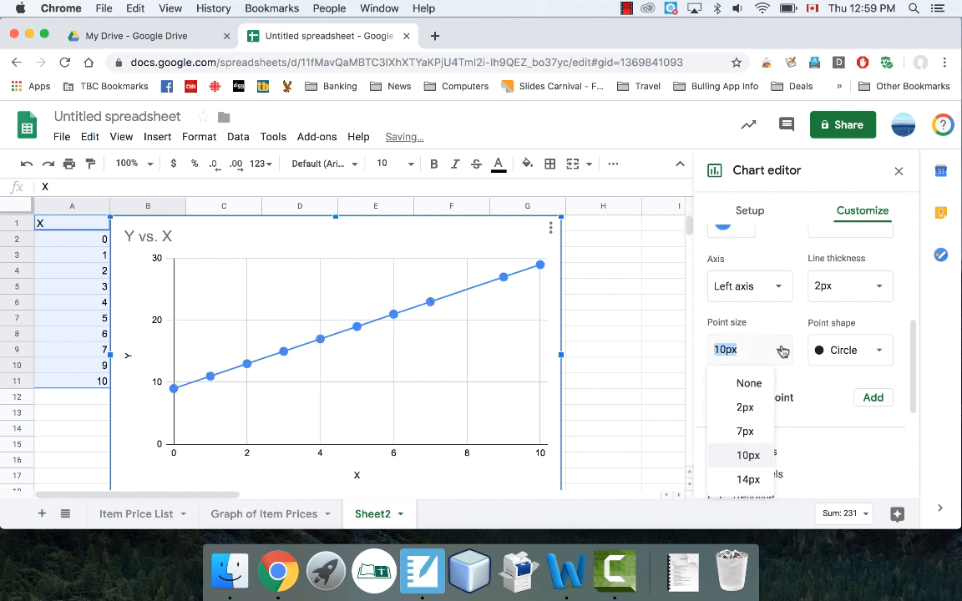
pyautogui.click(746, 432)
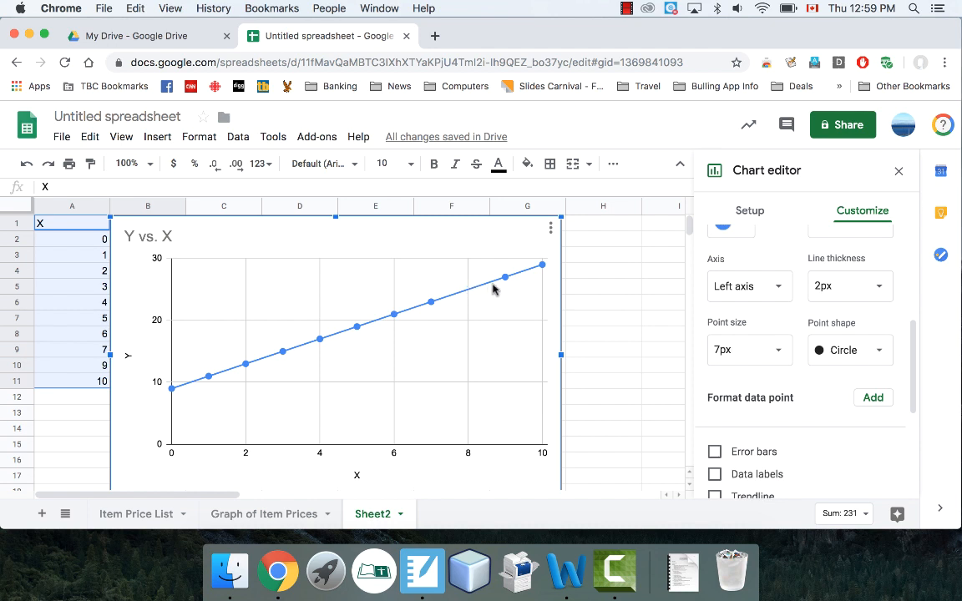
# - Move the Y vs. X line chart right to about column D so the Y values in column B are uncovered
pyautogui.click(597, 302)
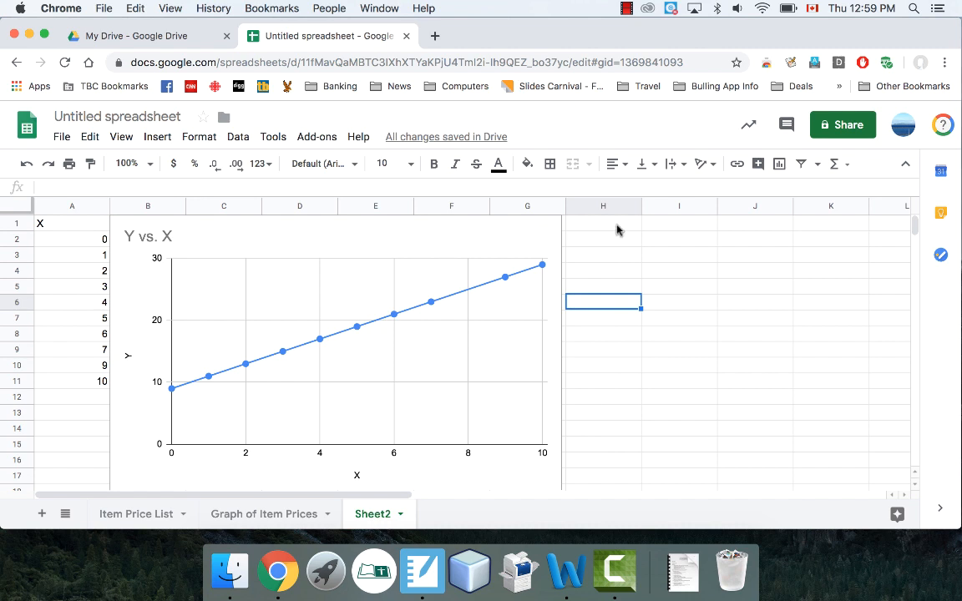
pyautogui.click(300, 240)
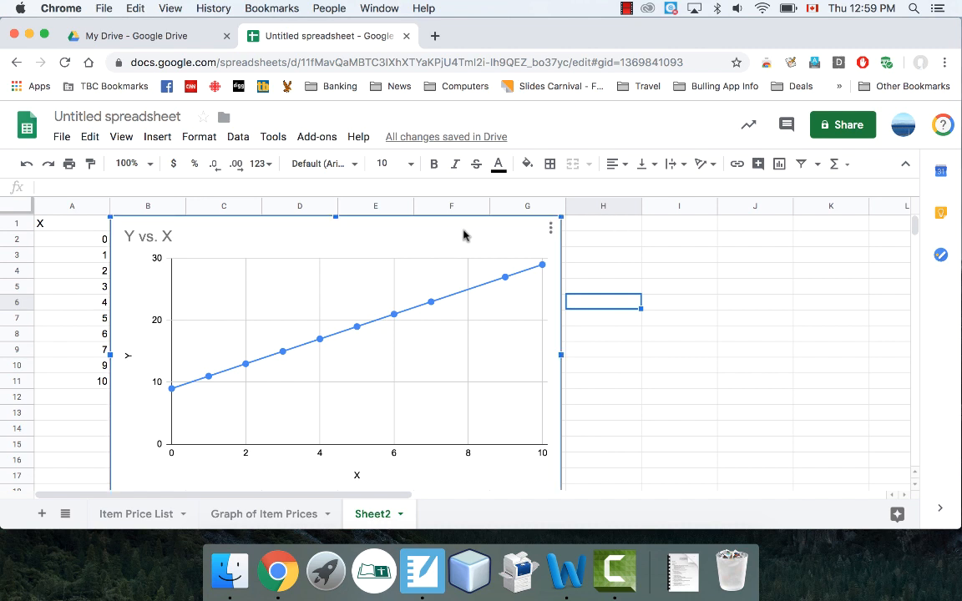
pyautogui.moveTo(463, 232); pyautogui.dragTo(590, 240)
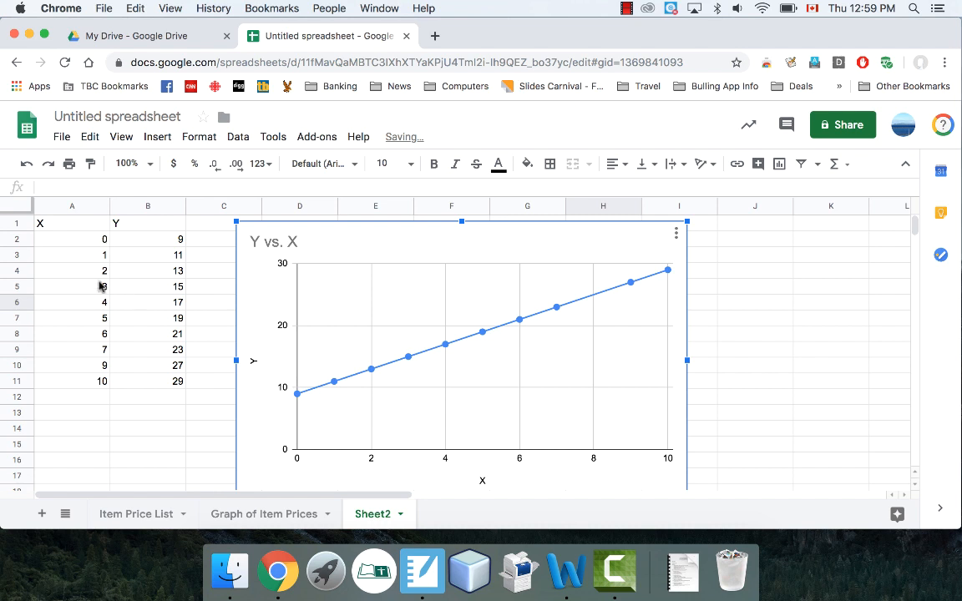
# - Correct the last two X values by entering 8 in cell A10 and 9 in cell A11
pyautogui.click(93, 365)
pyautogui.write('8')
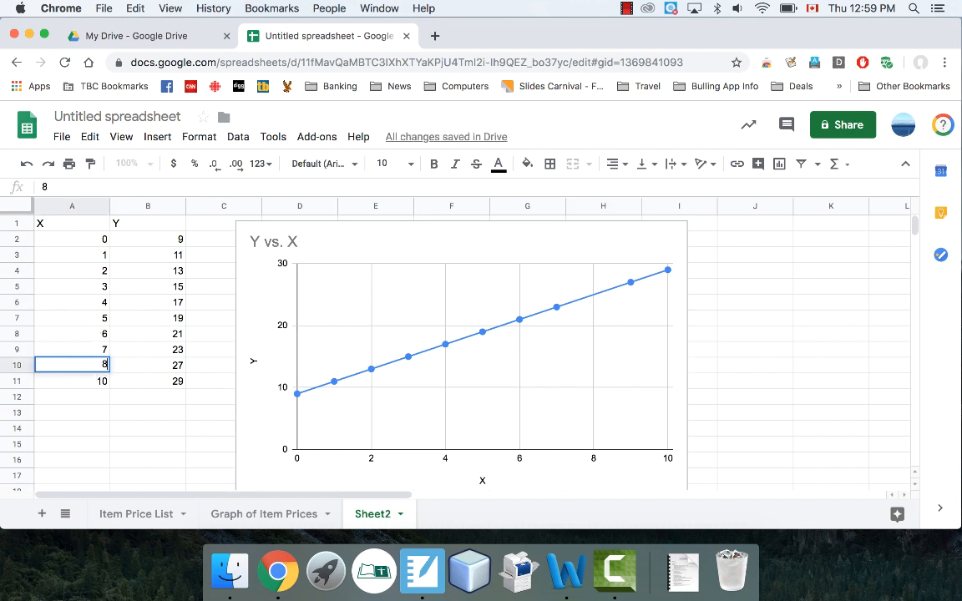
pyautogui.press('Return')
pyautogui.write('9')
pyautogui.press('Return')
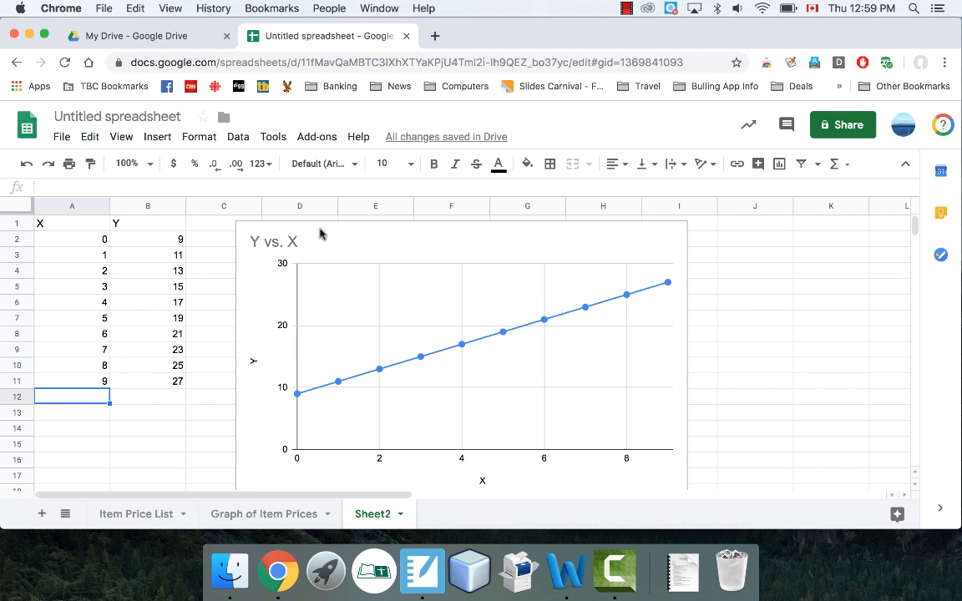
# - Change the line chart's title to "Graph of y = 2x + 9"
pyautogui.click(272, 246)
pyautogui.doubleClick(284, 240)
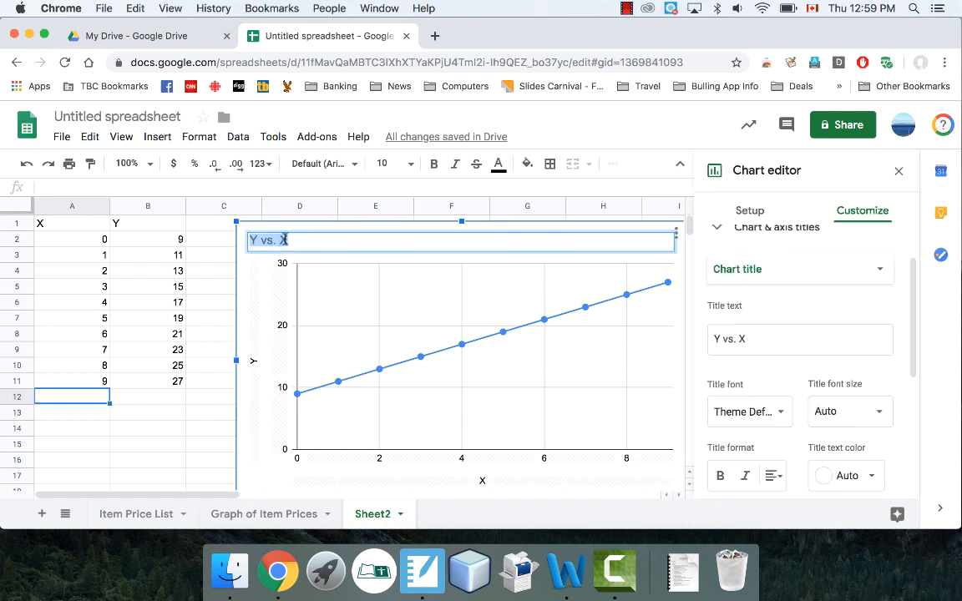
pyautogui.write('Graph of y = 2')
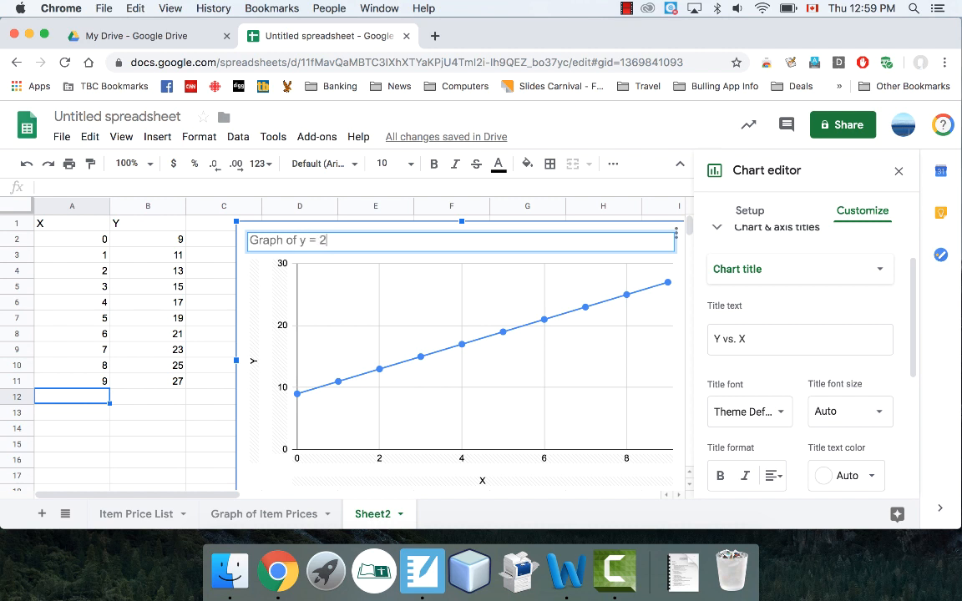
pyautogui.write('x + 9')
pyautogui.press('Return')
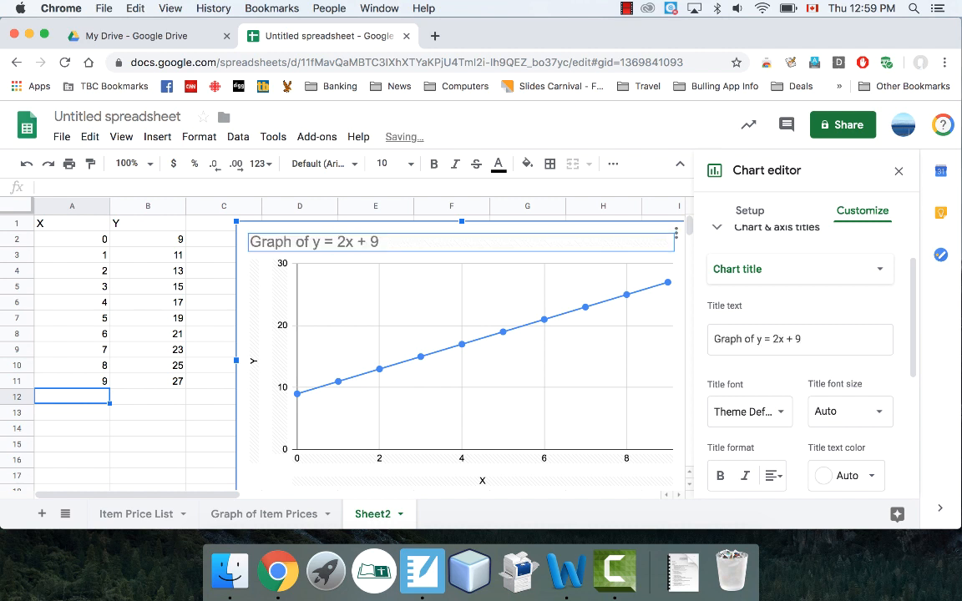
pyautogui.click(207, 412)
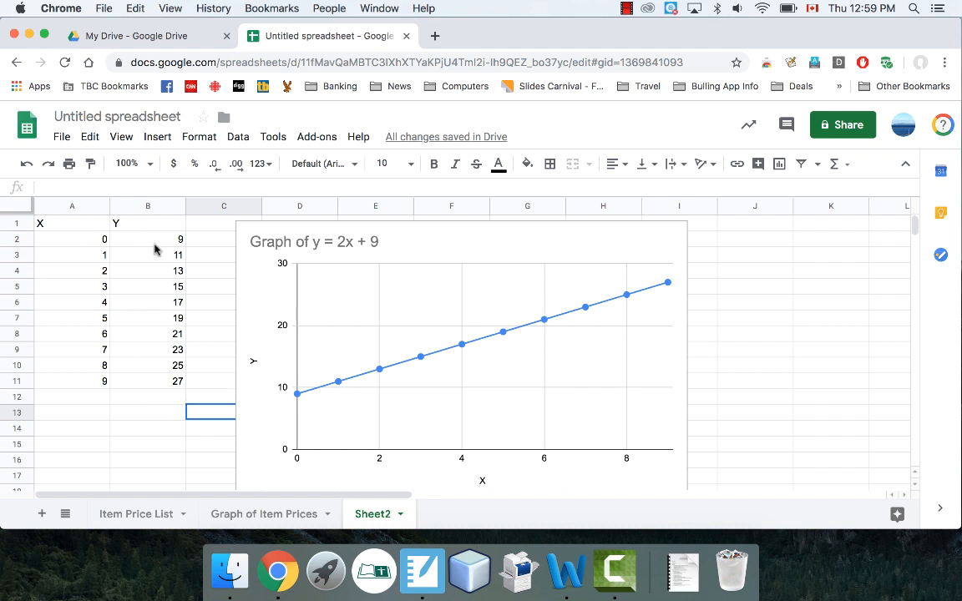
# - Apply alternating colors with a header to A1:D12 on the Item Price List sheet, trying the light blue default style before choosing green
pyautogui.click(133, 514)
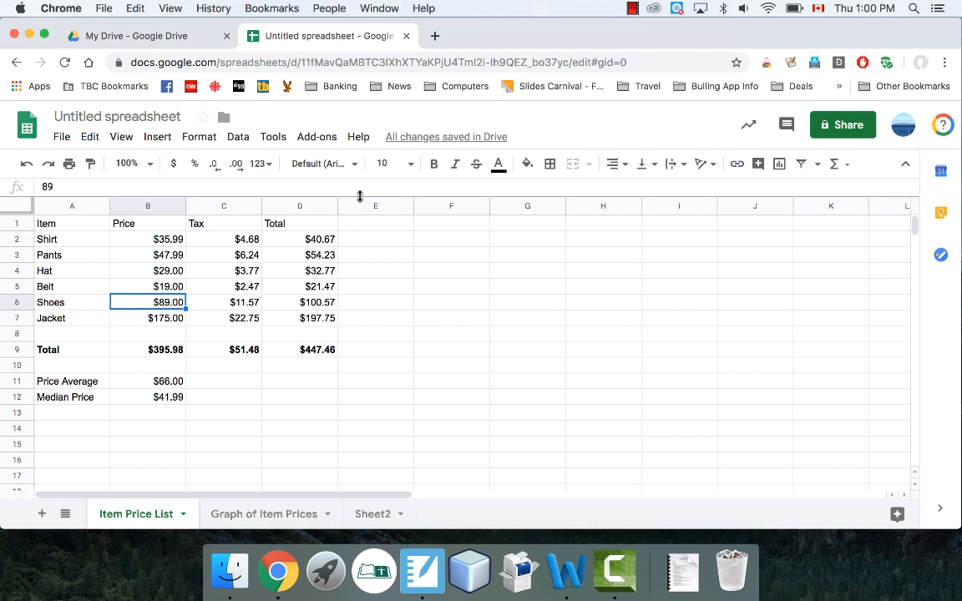
pyautogui.click(67, 227)
pyautogui.moveTo(67, 227); pyautogui.dragTo(312, 403)
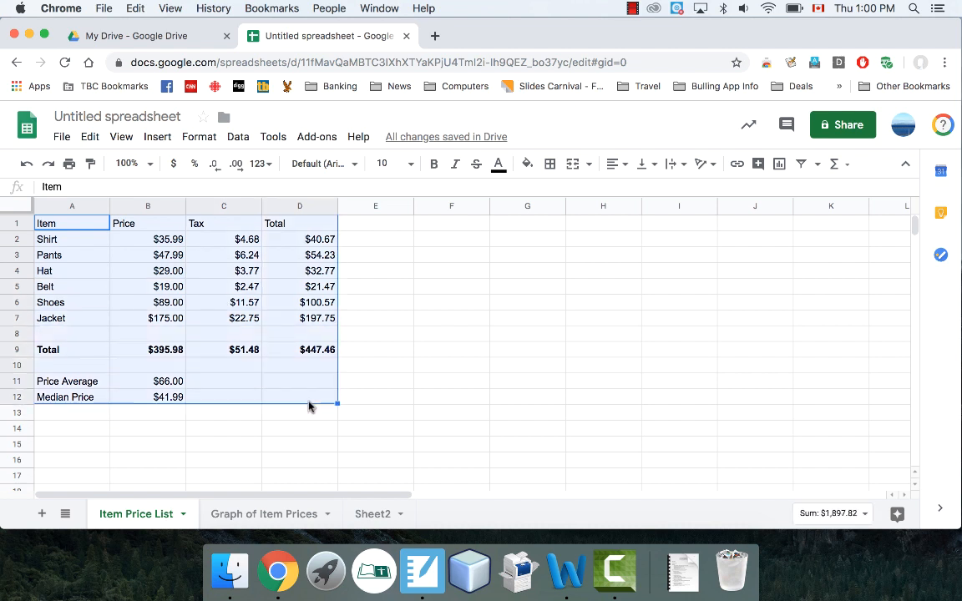
pyautogui.click(241, 142)
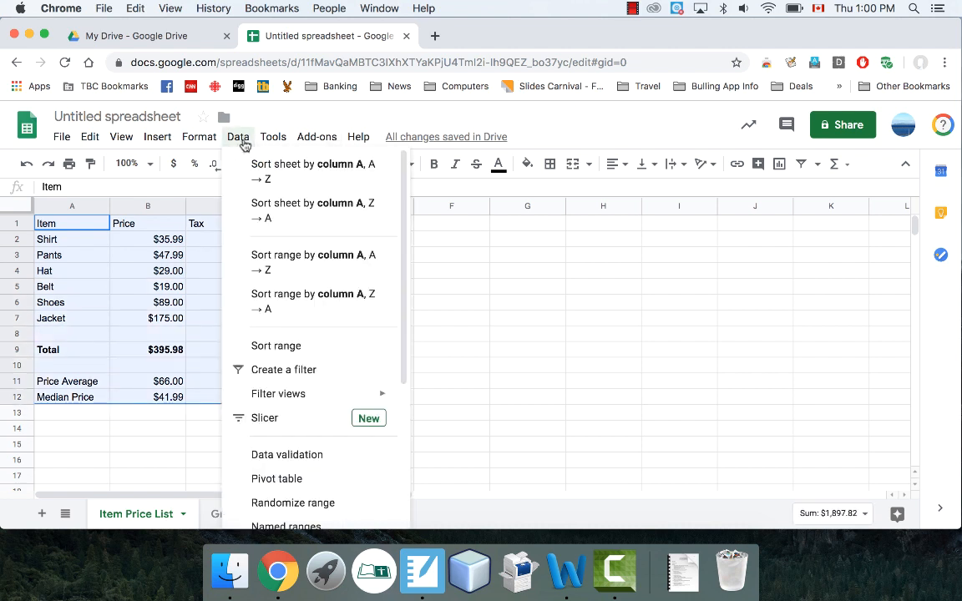
pyautogui.moveTo(197, 140)
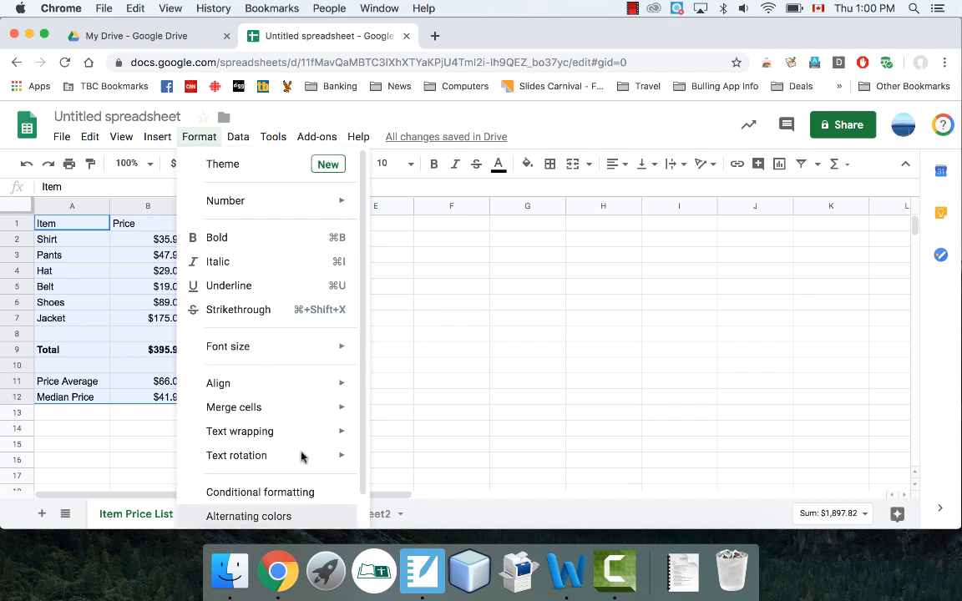
pyautogui.click(245, 516)
pyautogui.click(754, 361)
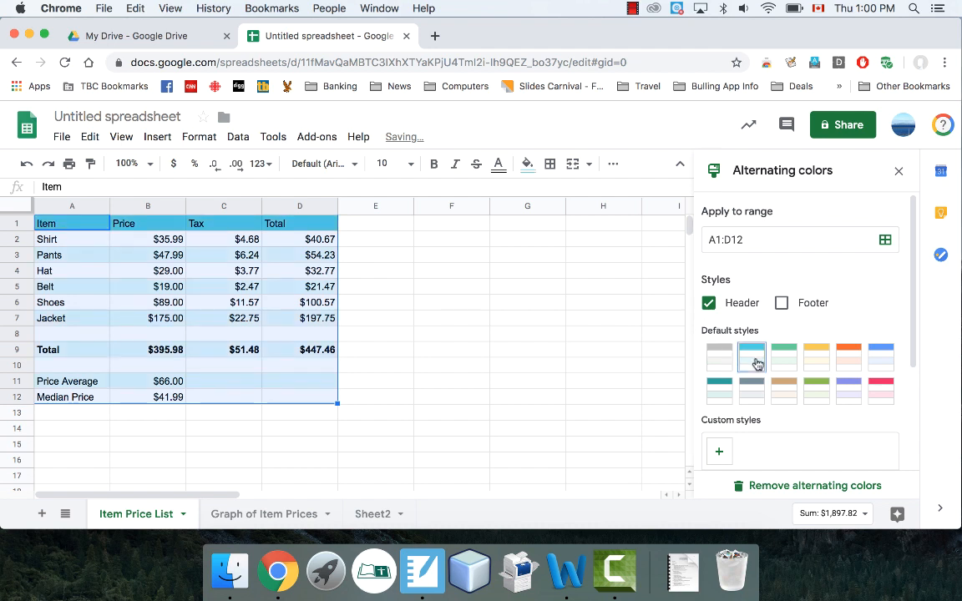
pyautogui.click(776, 365)
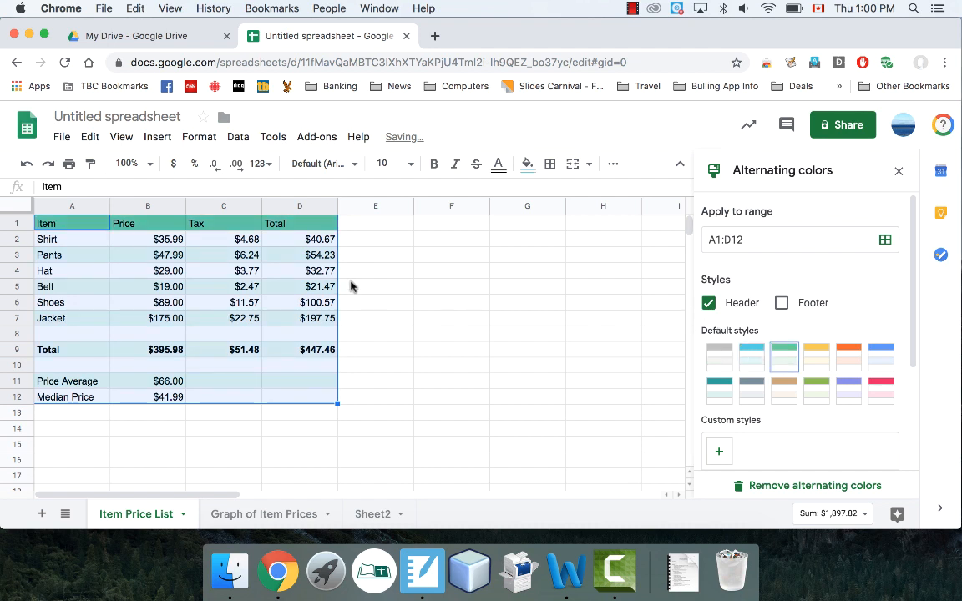
pyautogui.click(405, 306)
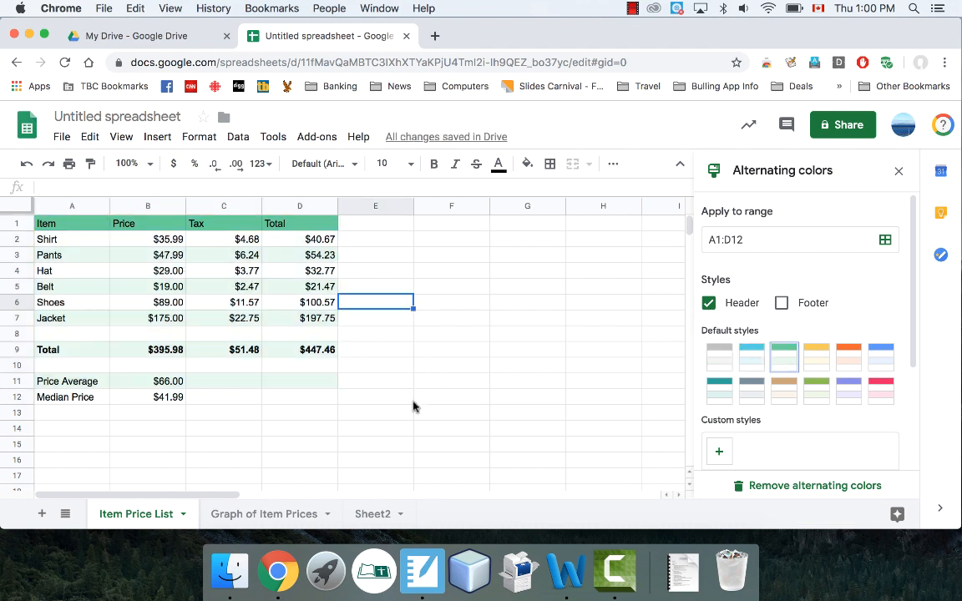
pyautogui.click(300, 429)
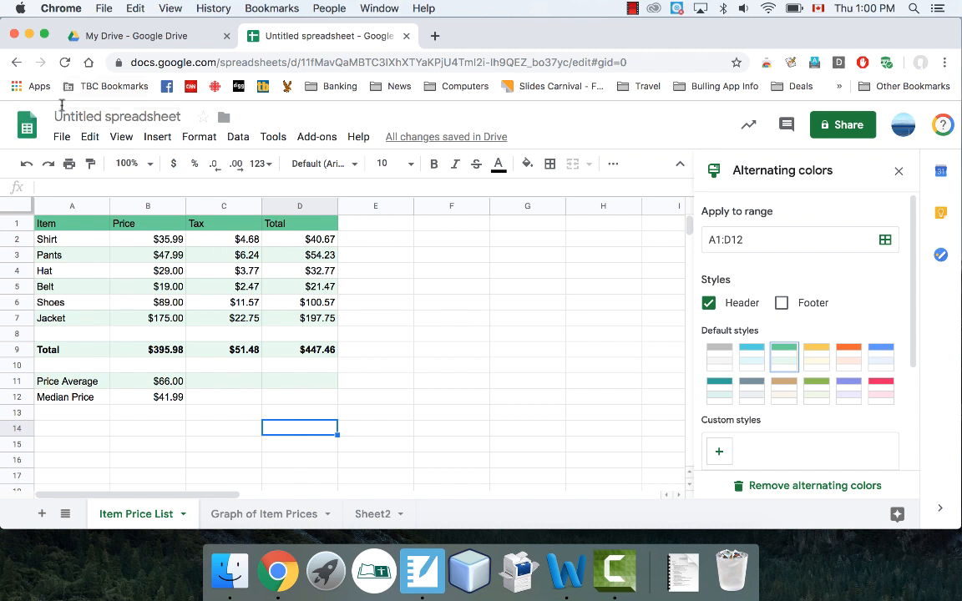
# - Rename the spreadsheet file as "Spreadsheet Lesson 1"
pyautogui.click(146, 116)
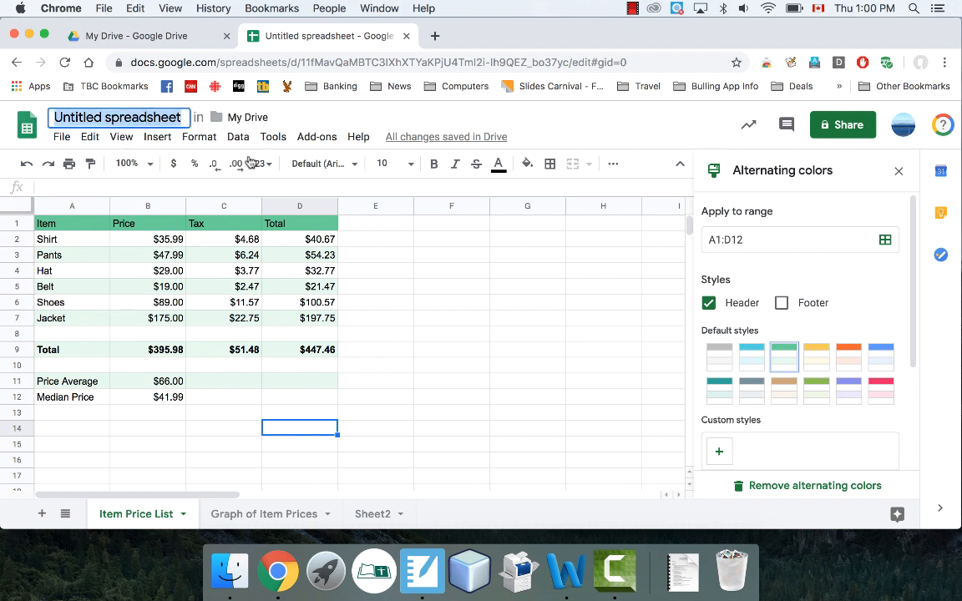
pyautogui.write('S')
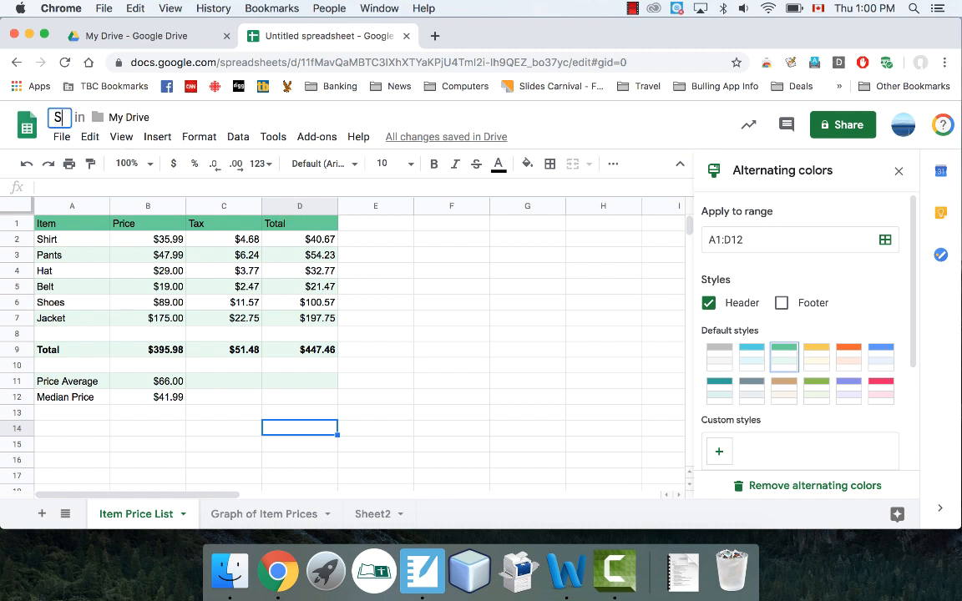
pyautogui.write('preadshee')
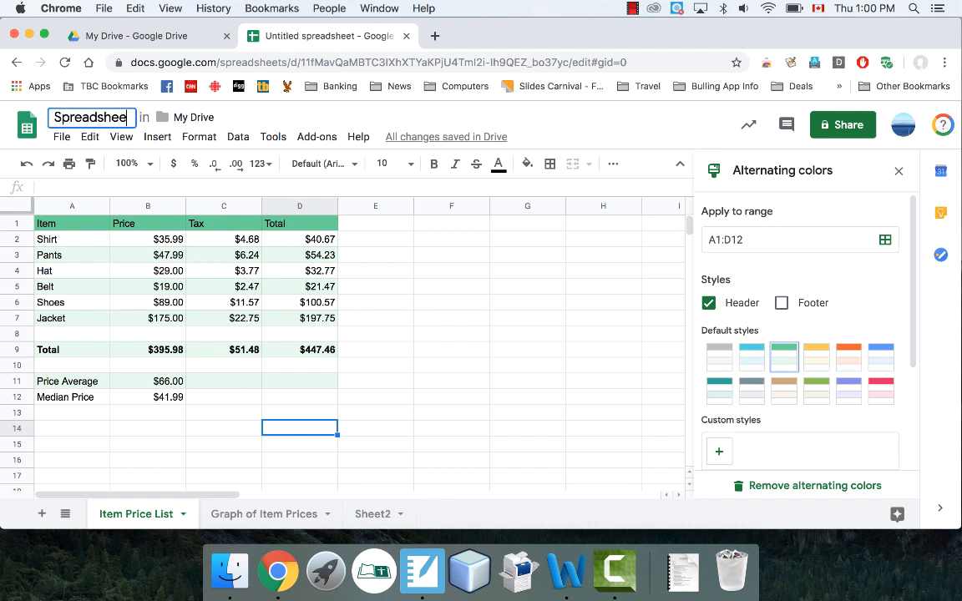
pyautogui.write('t Lesson 1')
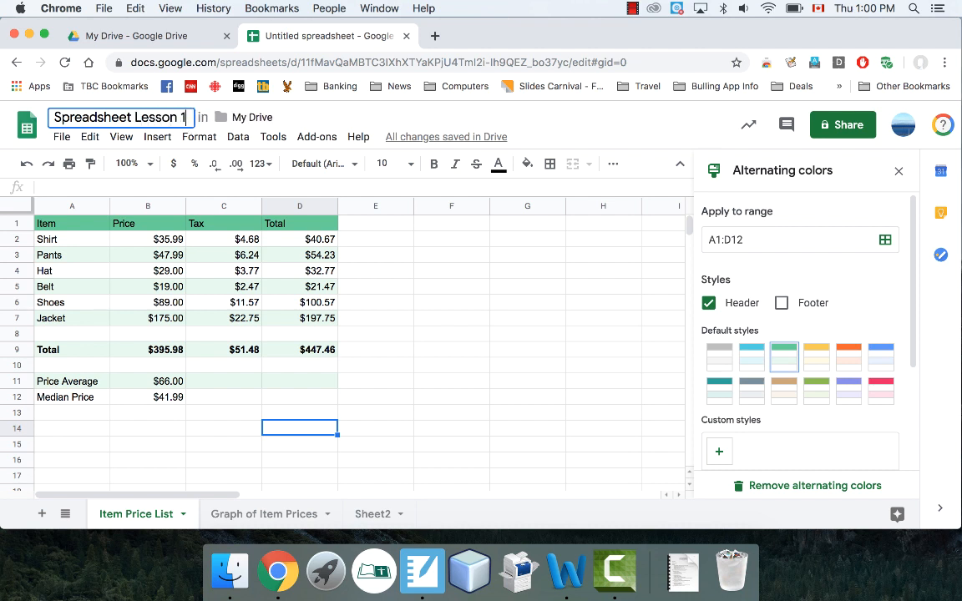
pyautogui.press('Return')
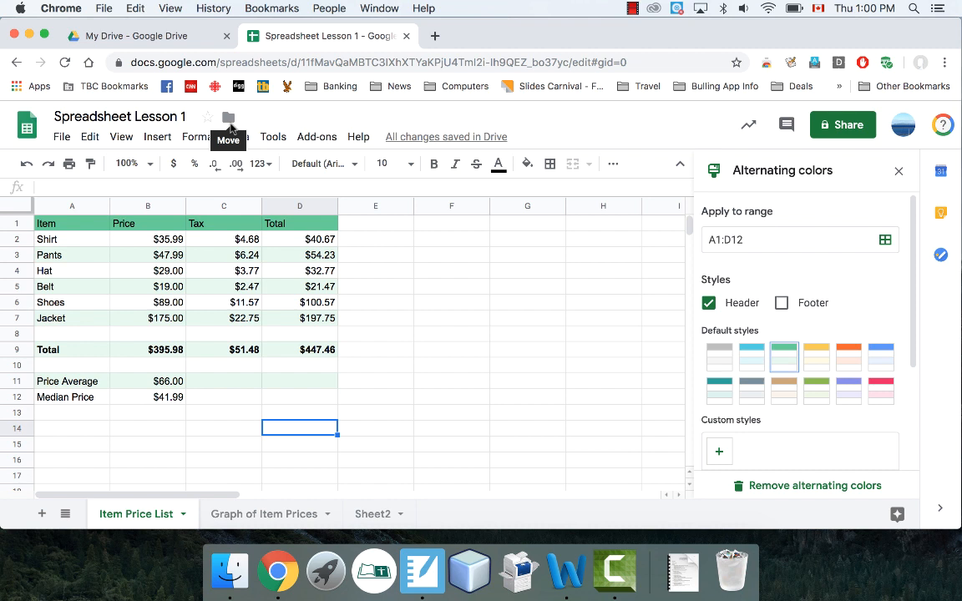
pyautogui.click(443, 352)
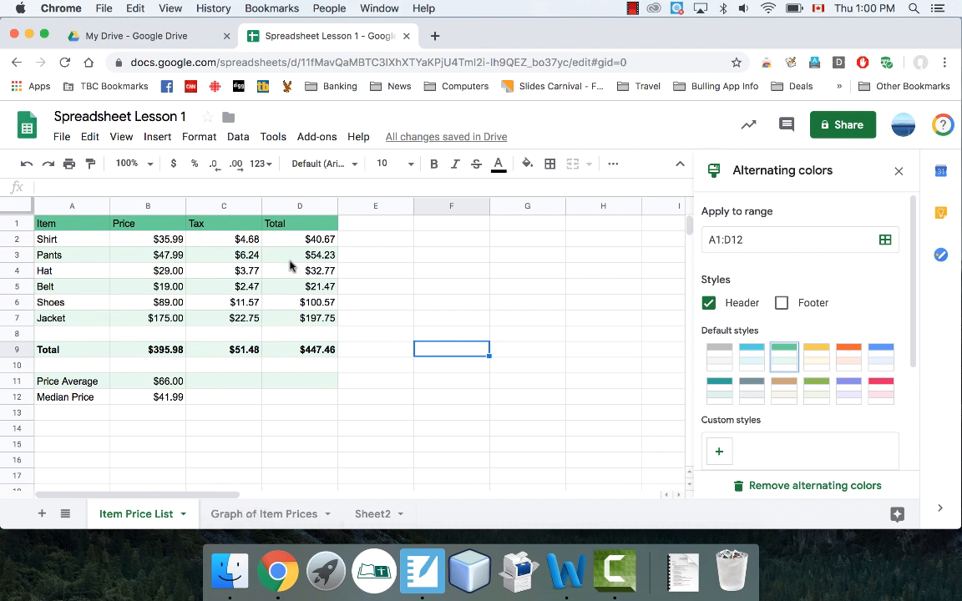
# - Review the Graph of Item Prices sheet and Sheet2, and return to the Item Price List sheet
pyautogui.click(272, 519)
pyautogui.click(373, 515)
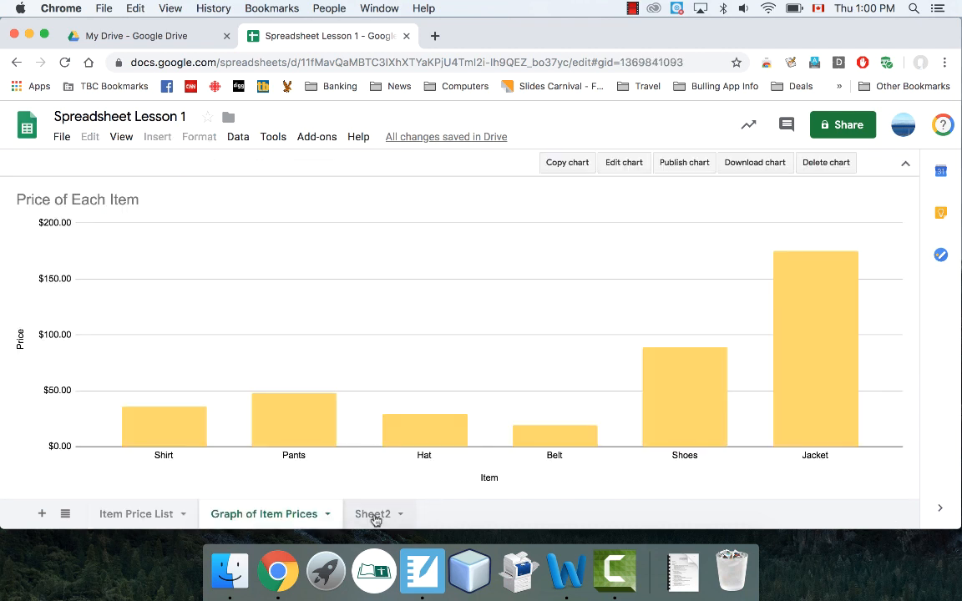
pyautogui.click(150, 521)
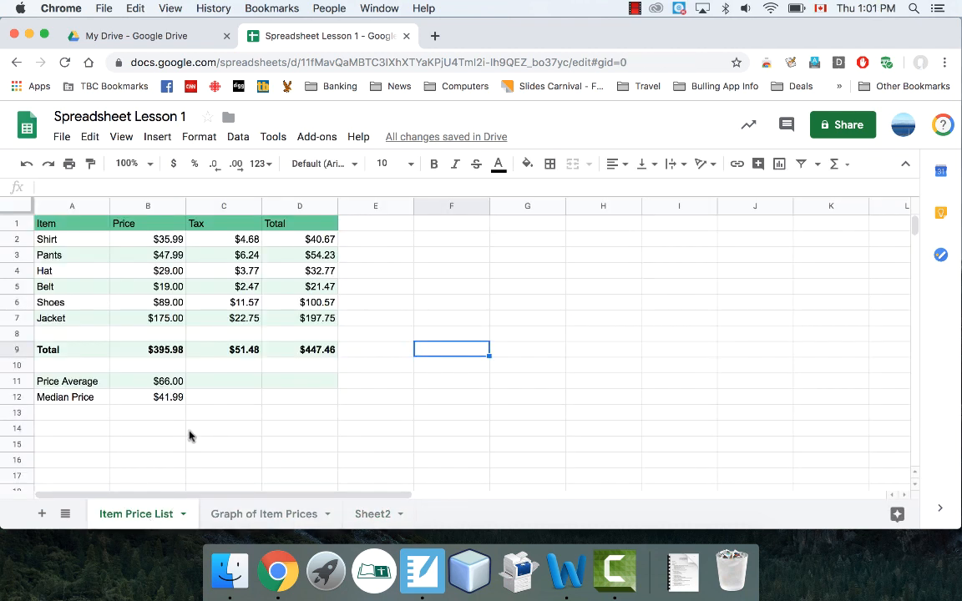